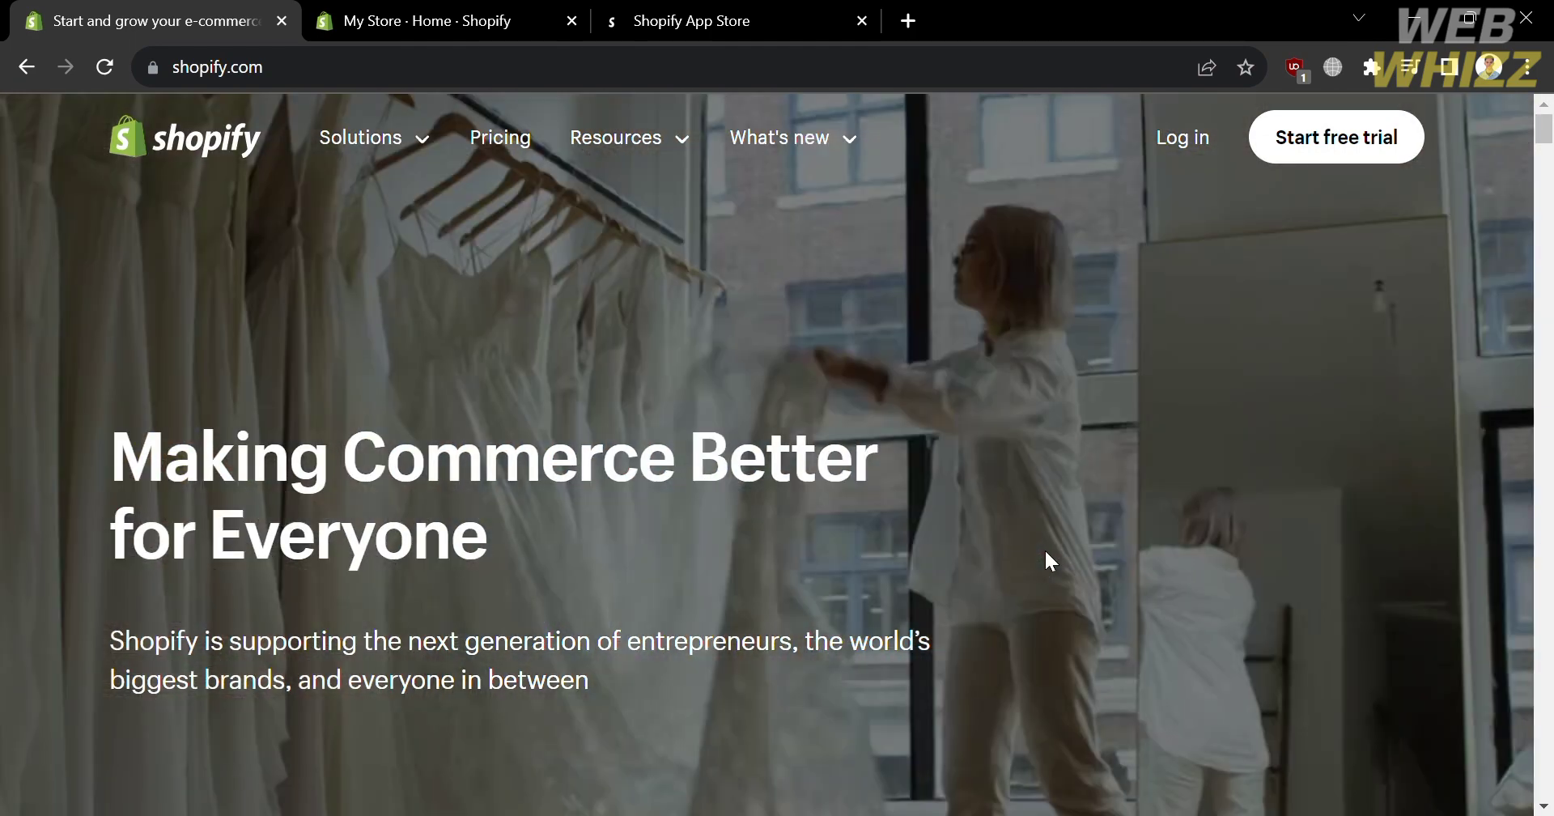
# Scroll down and back up through the Shopify website page
pyautogui.scroll(-2, 1045, 558)
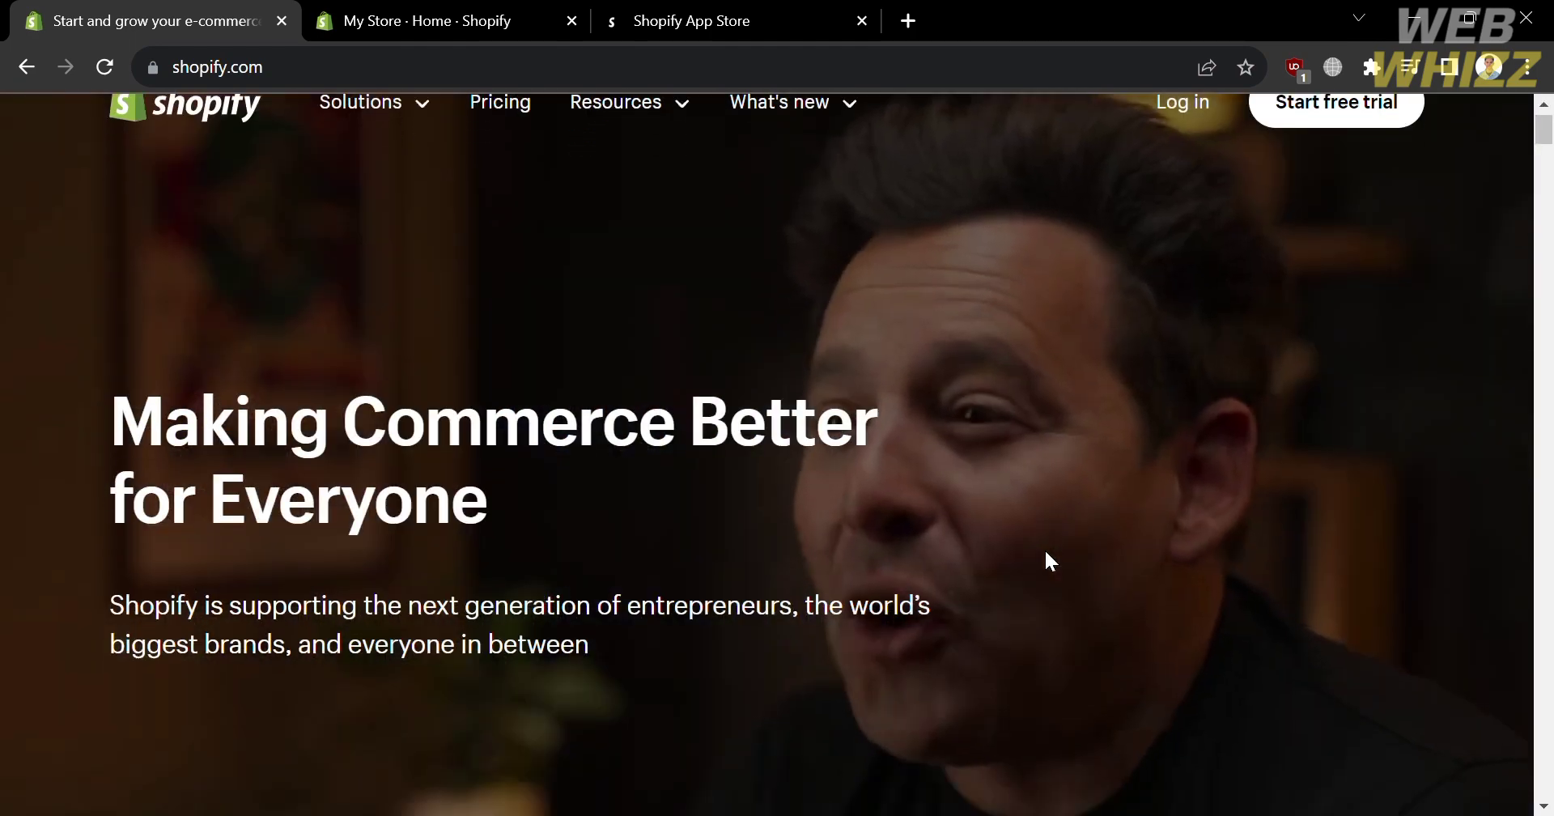
pyautogui.scroll(-3, 1046, 558)
pyautogui.scroll(-2, 1045, 559)
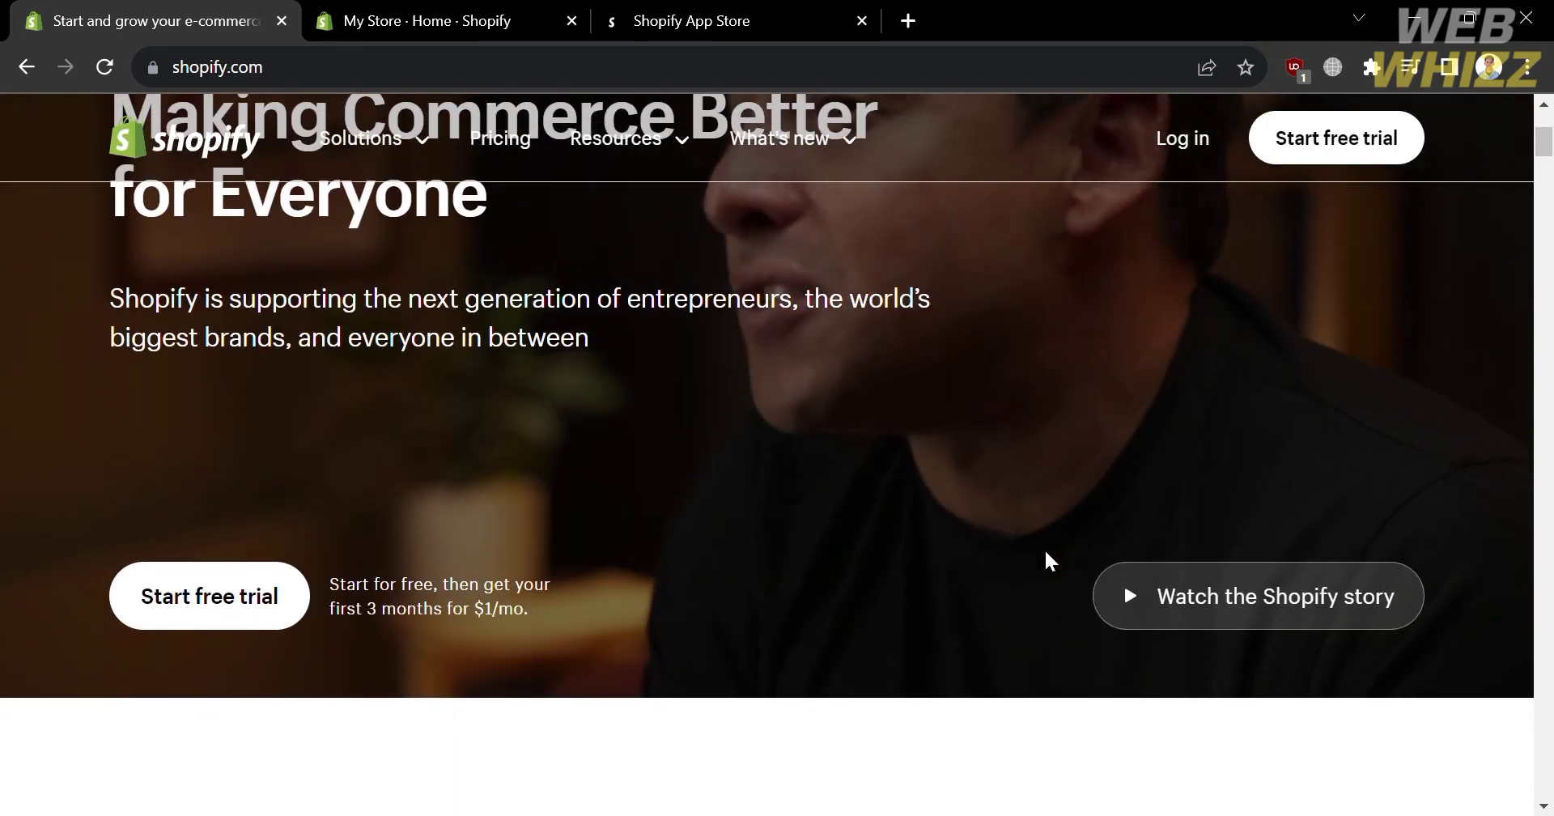
pyautogui.scroll(-6, 1046, 557)
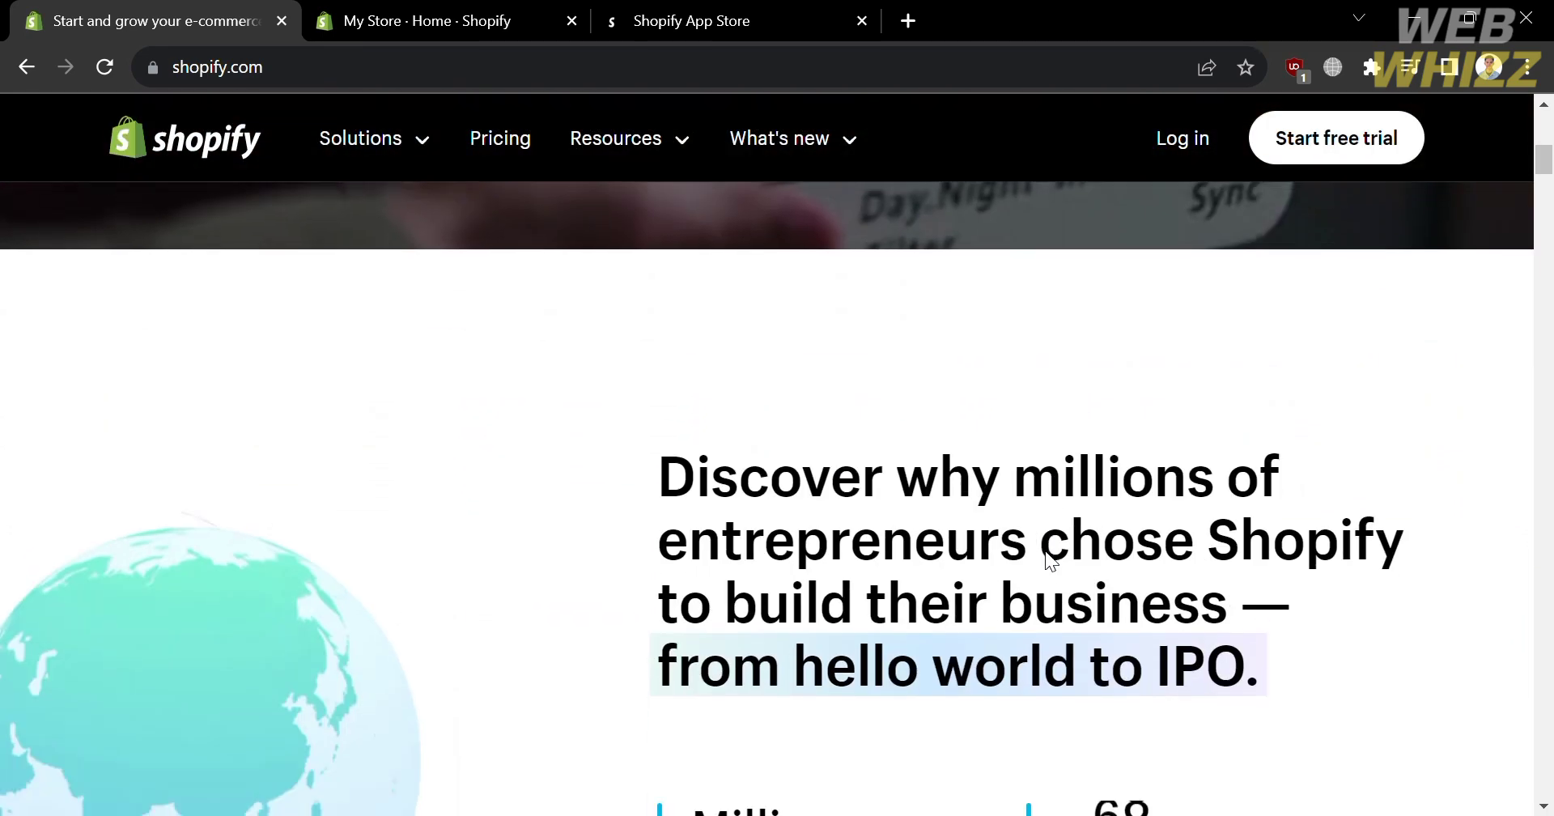
pyautogui.scroll(-3, 1050, 558)
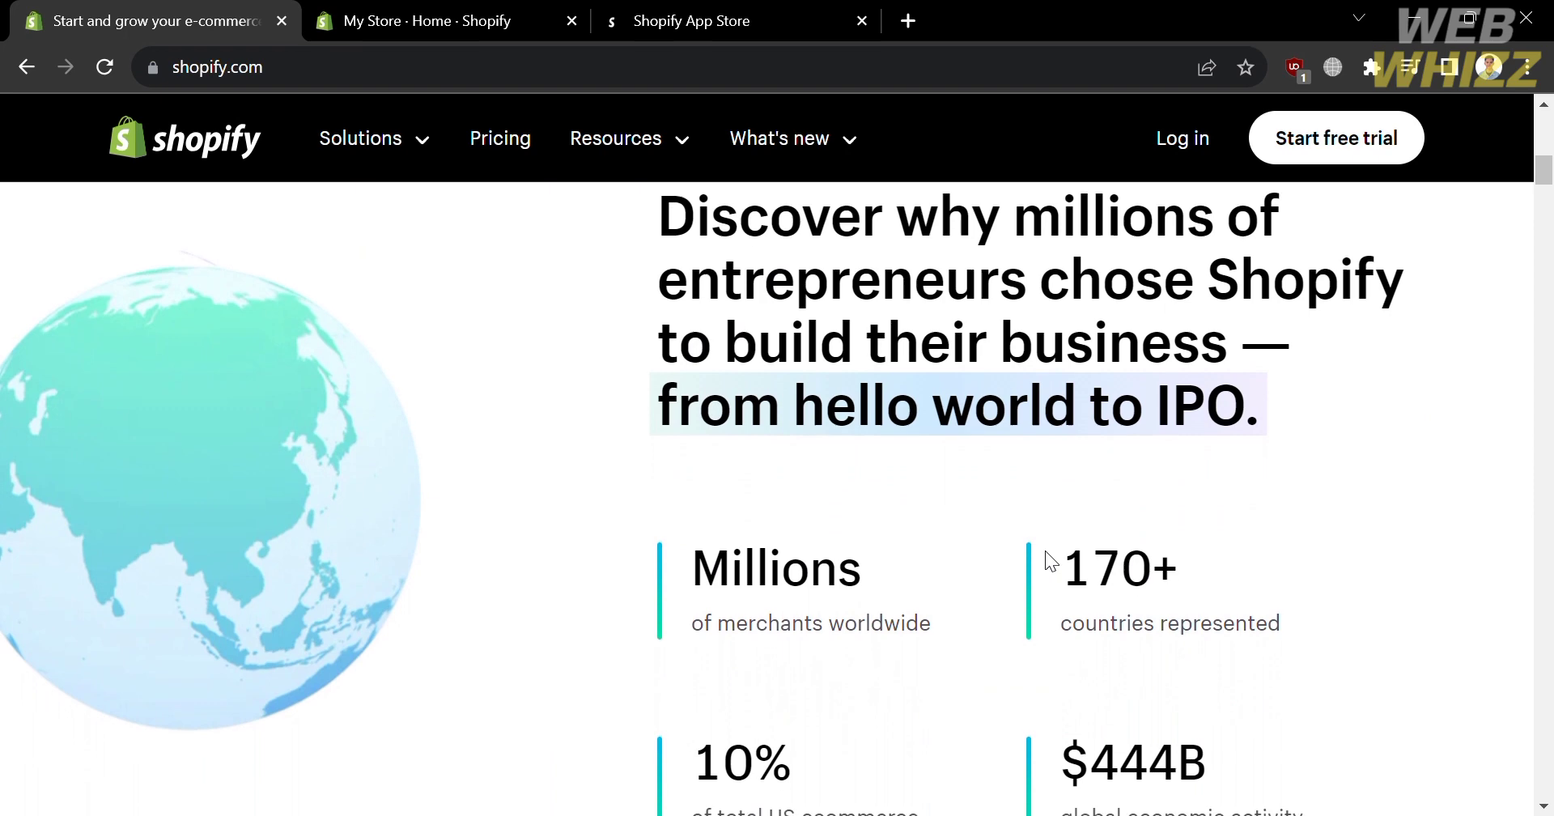
pyautogui.scroll(-4, 1045, 552)
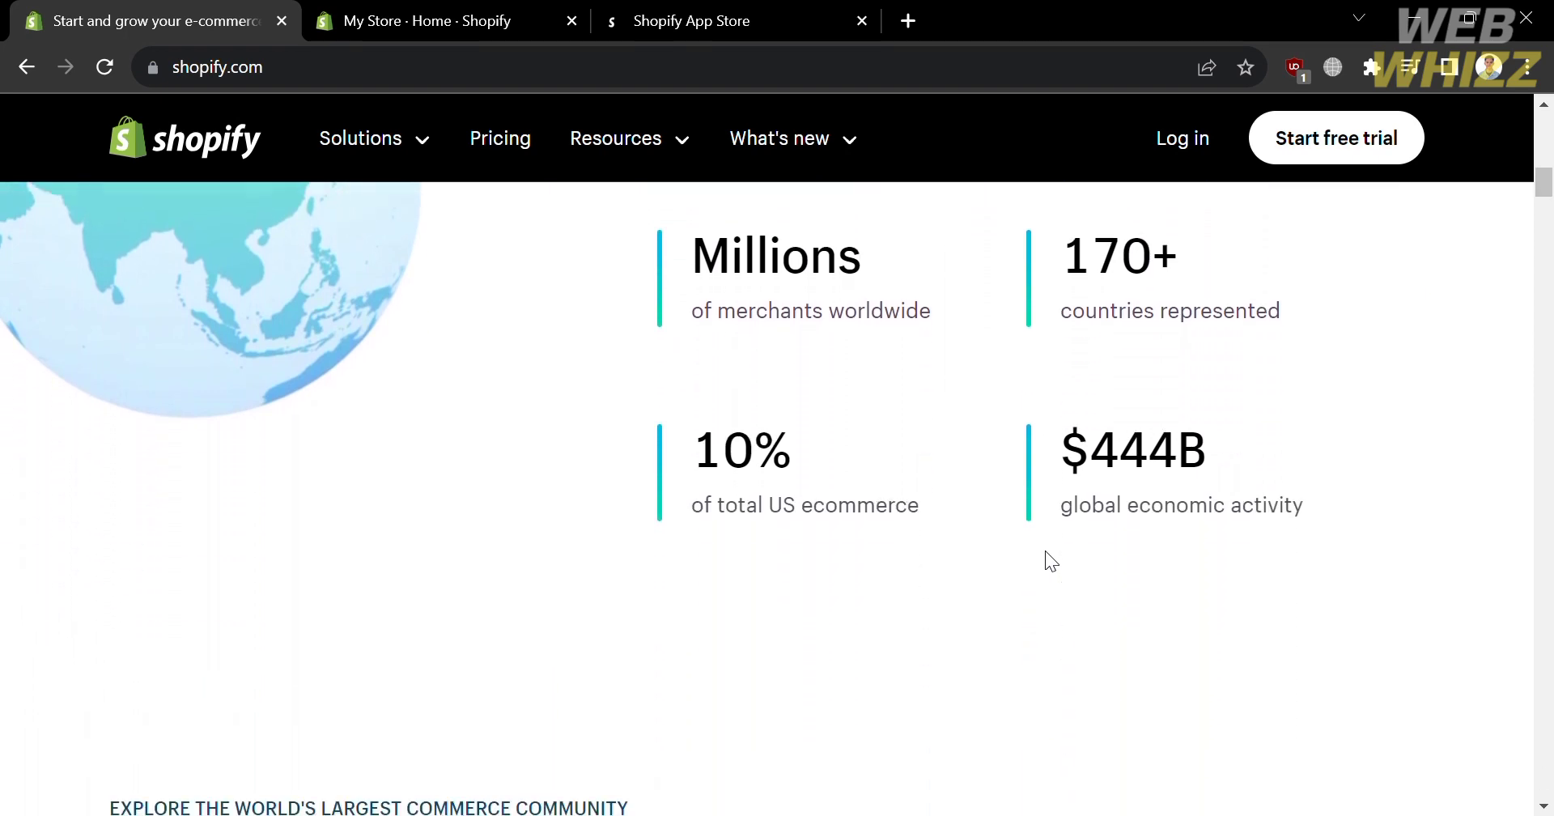
pyautogui.scroll(-9, 1045, 551)
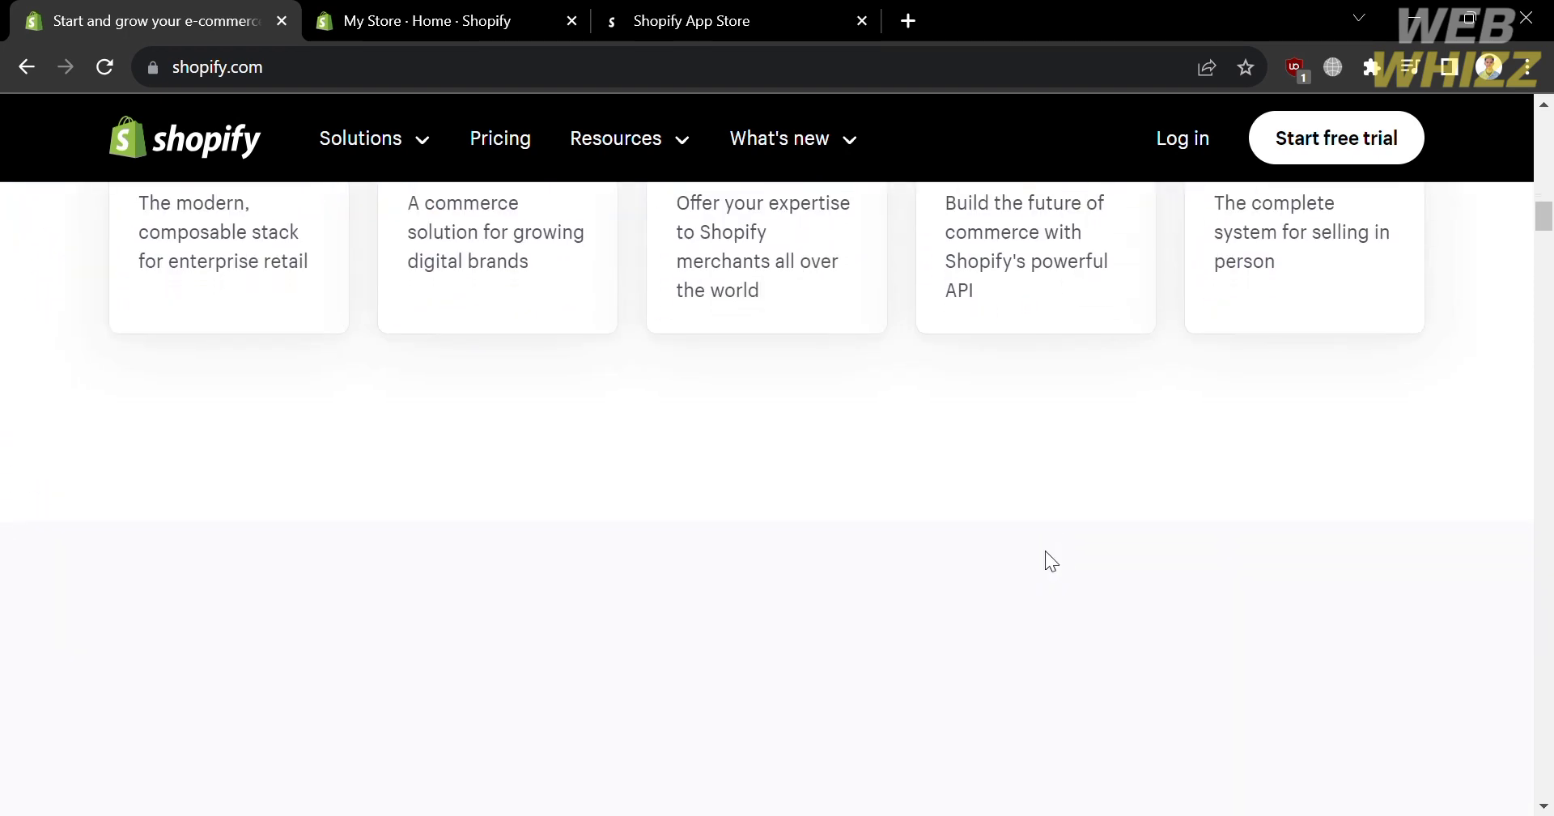
pyautogui.scroll(-6, 1046, 550)
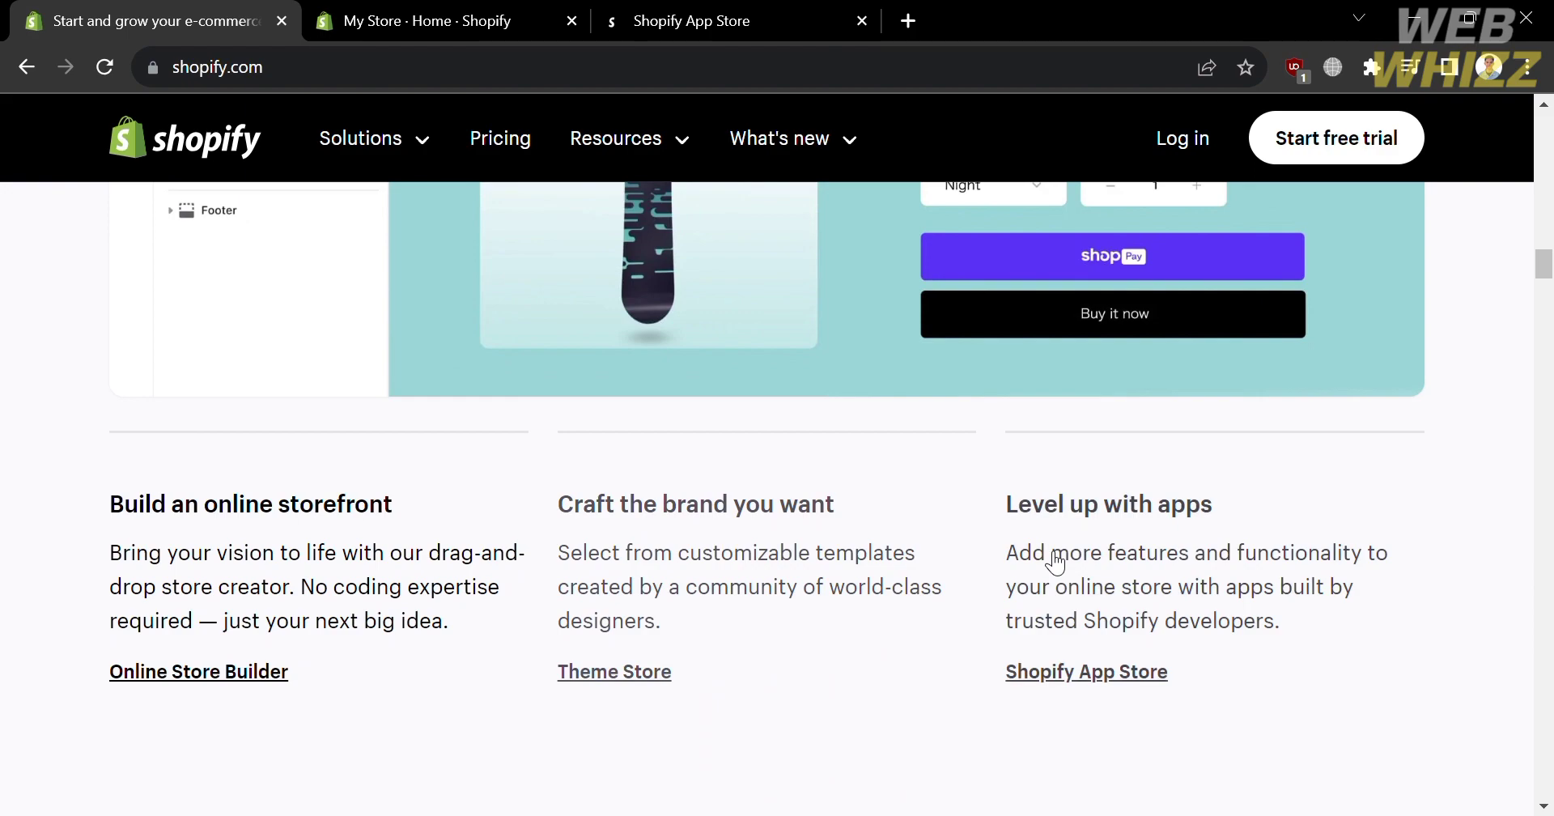
pyautogui.scroll(-5, 1048, 553)
pyautogui.scroll(-6, 1046, 552)
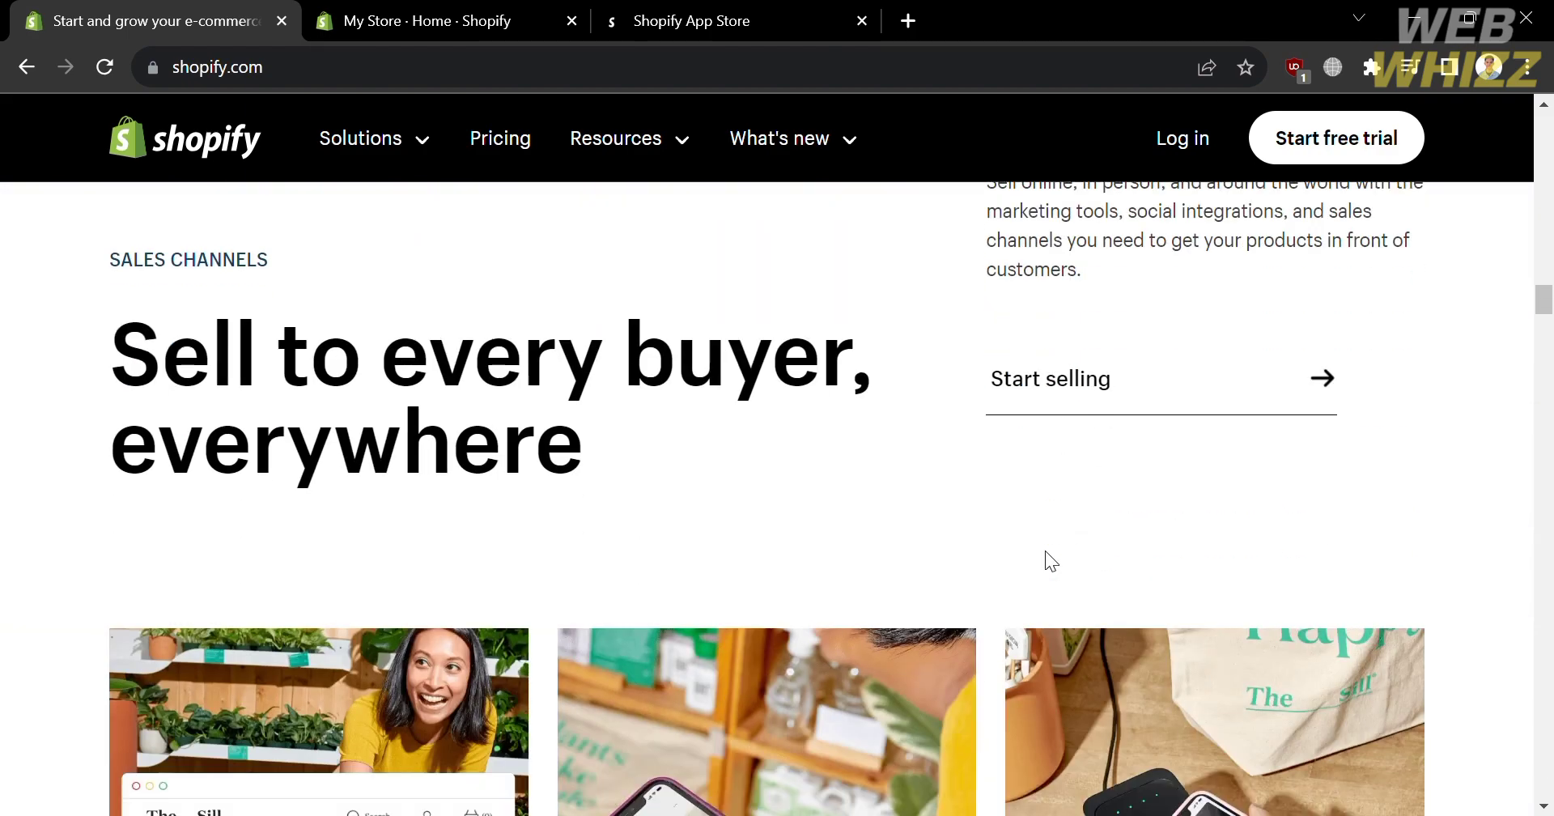
pyautogui.scroll(-10, 1046, 550)
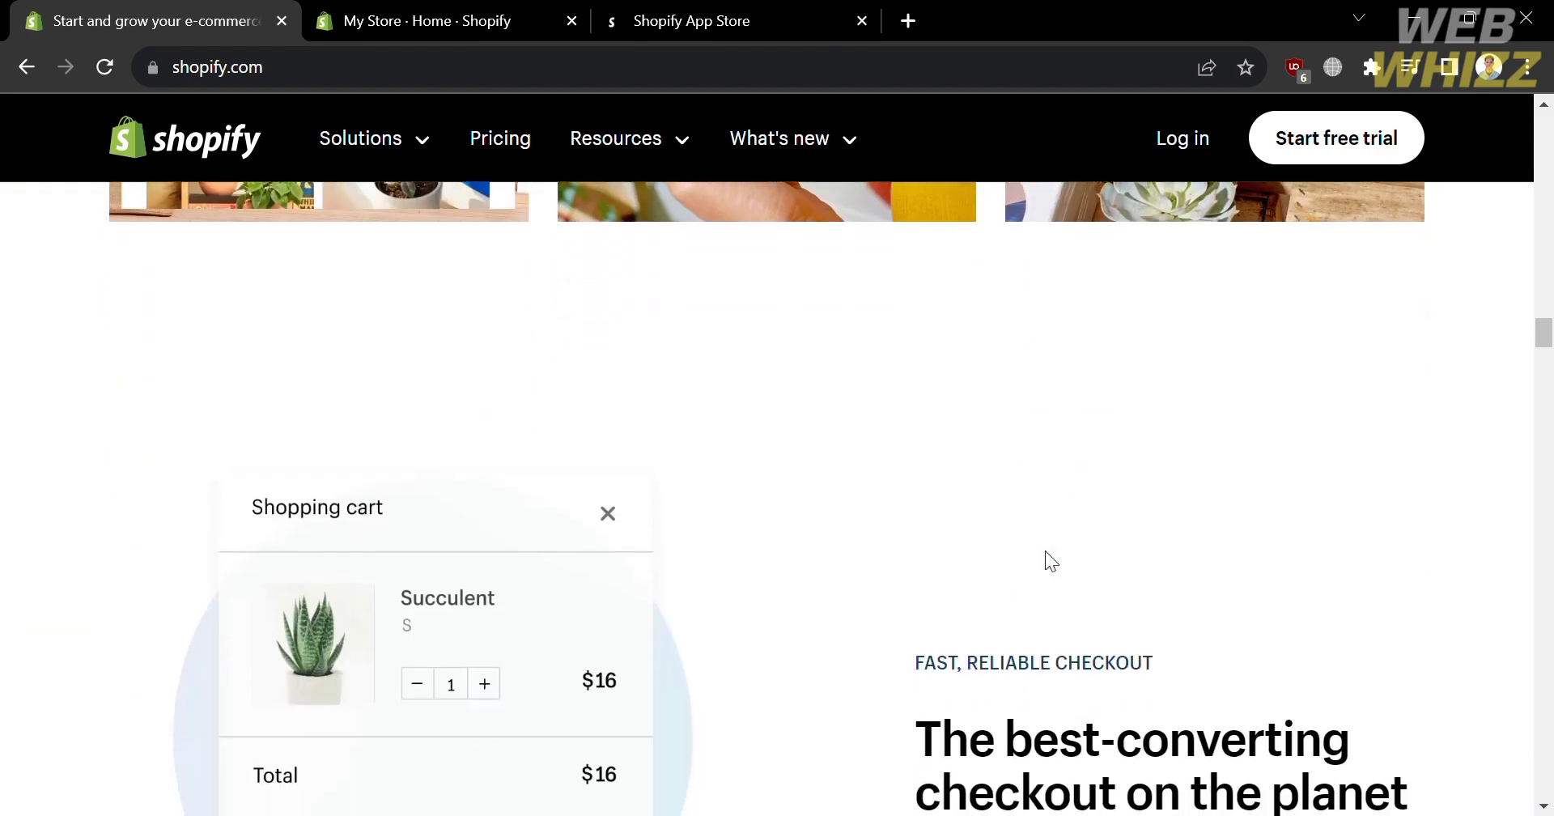
pyautogui.scroll(-15, 1046, 551)
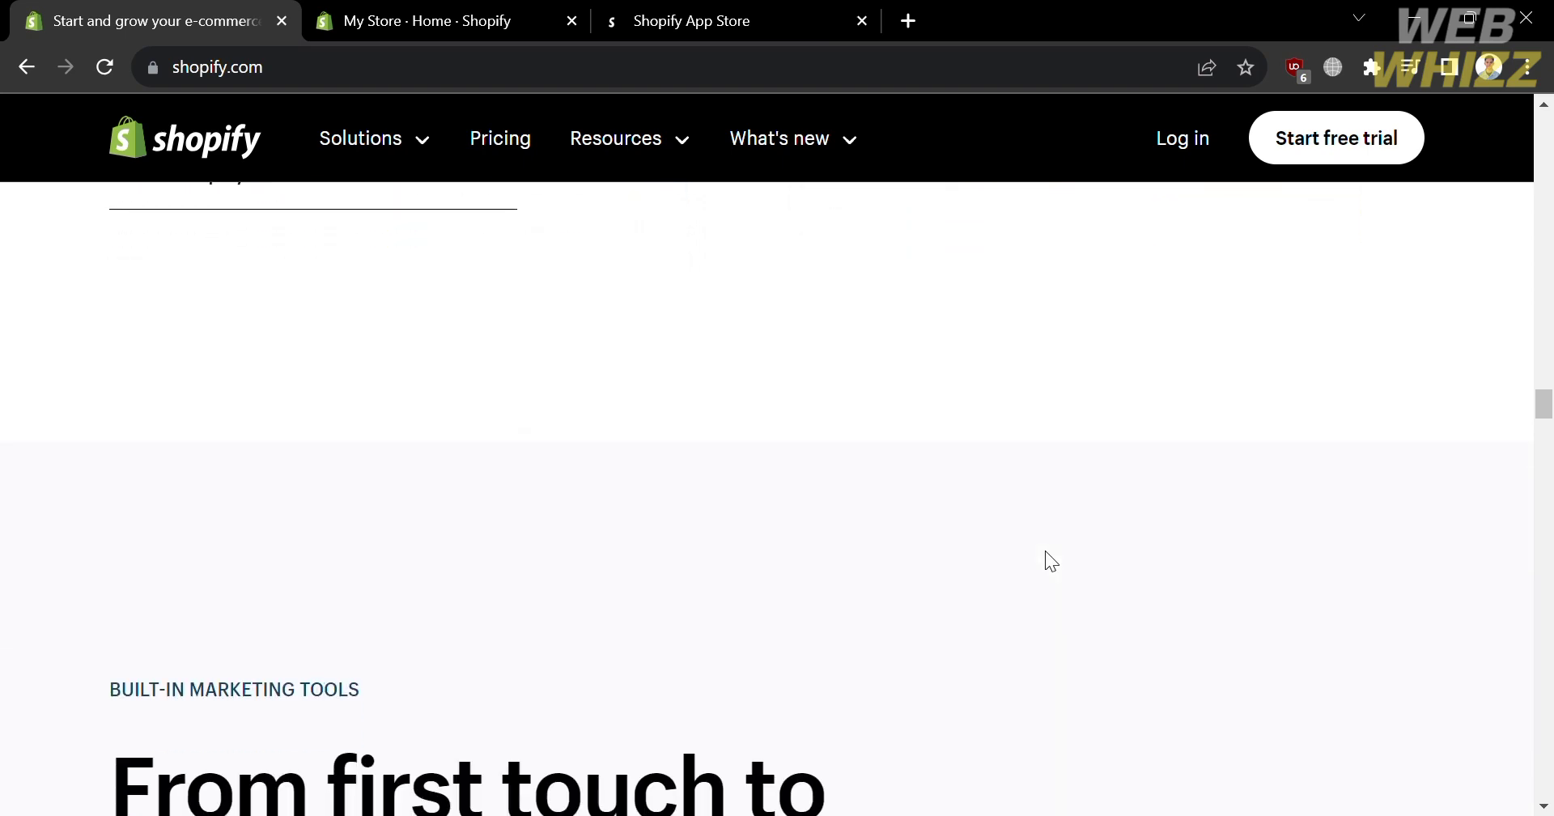
pyautogui.scroll(-5, 1046, 550)
pyautogui.scroll(-3, 1046, 550)
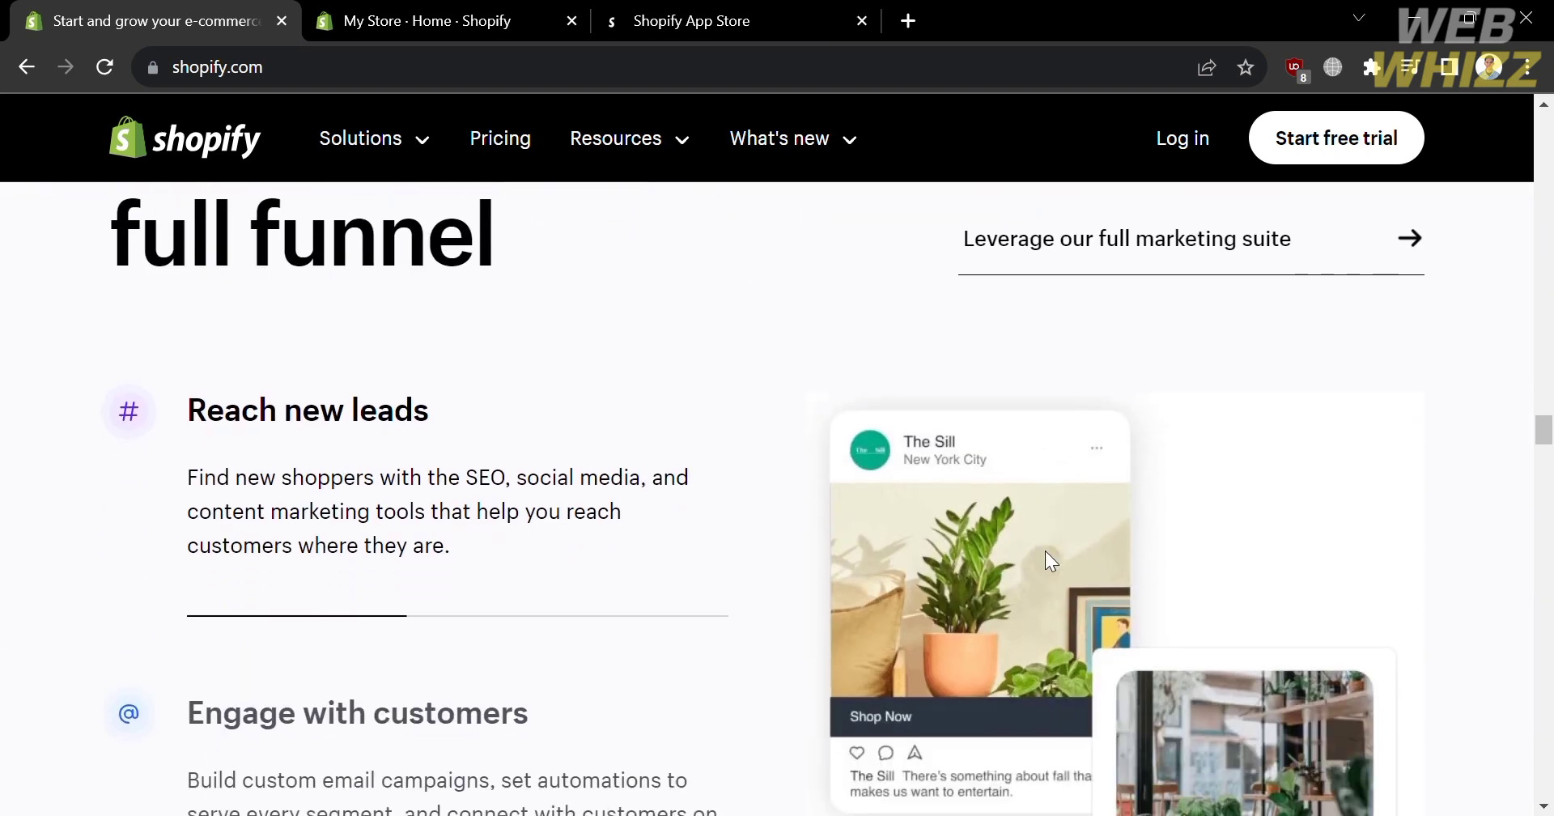
pyautogui.scroll(-9, 1046, 552)
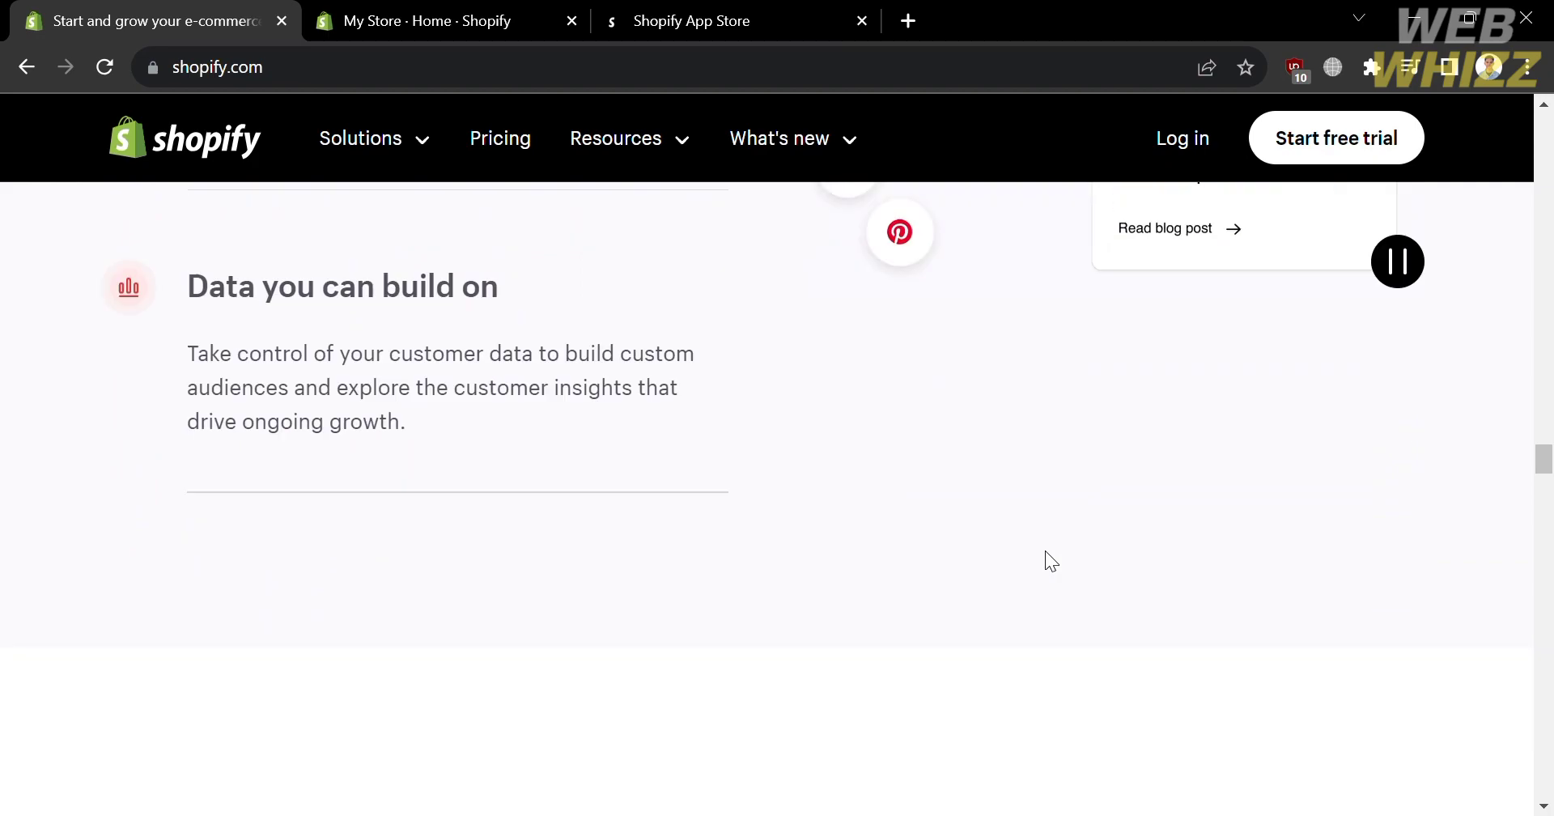
pyautogui.scroll(-10, 1050, 560)
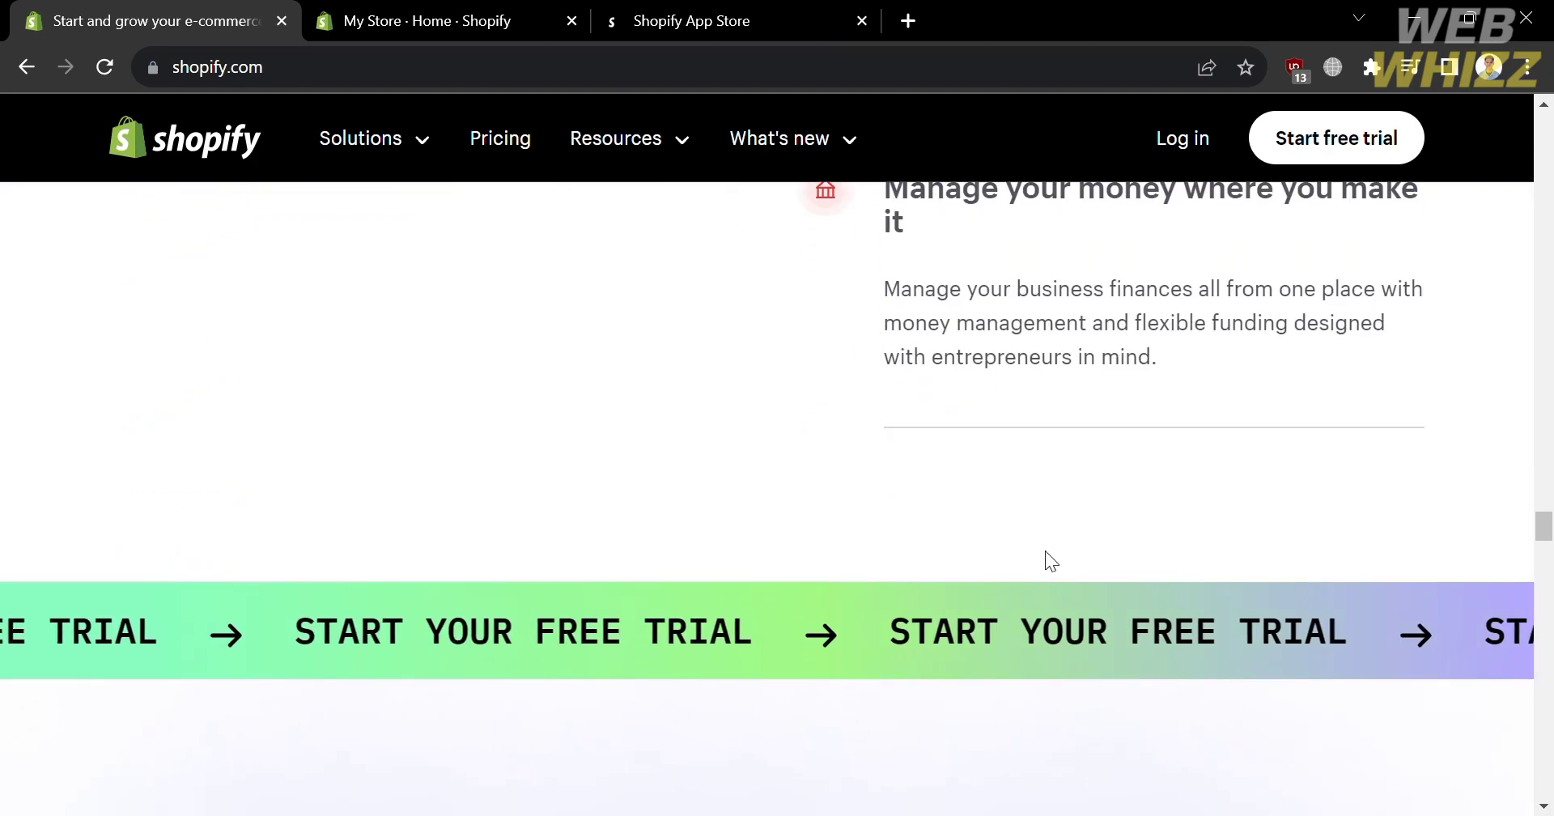
pyautogui.scroll(-15, 1045, 551)
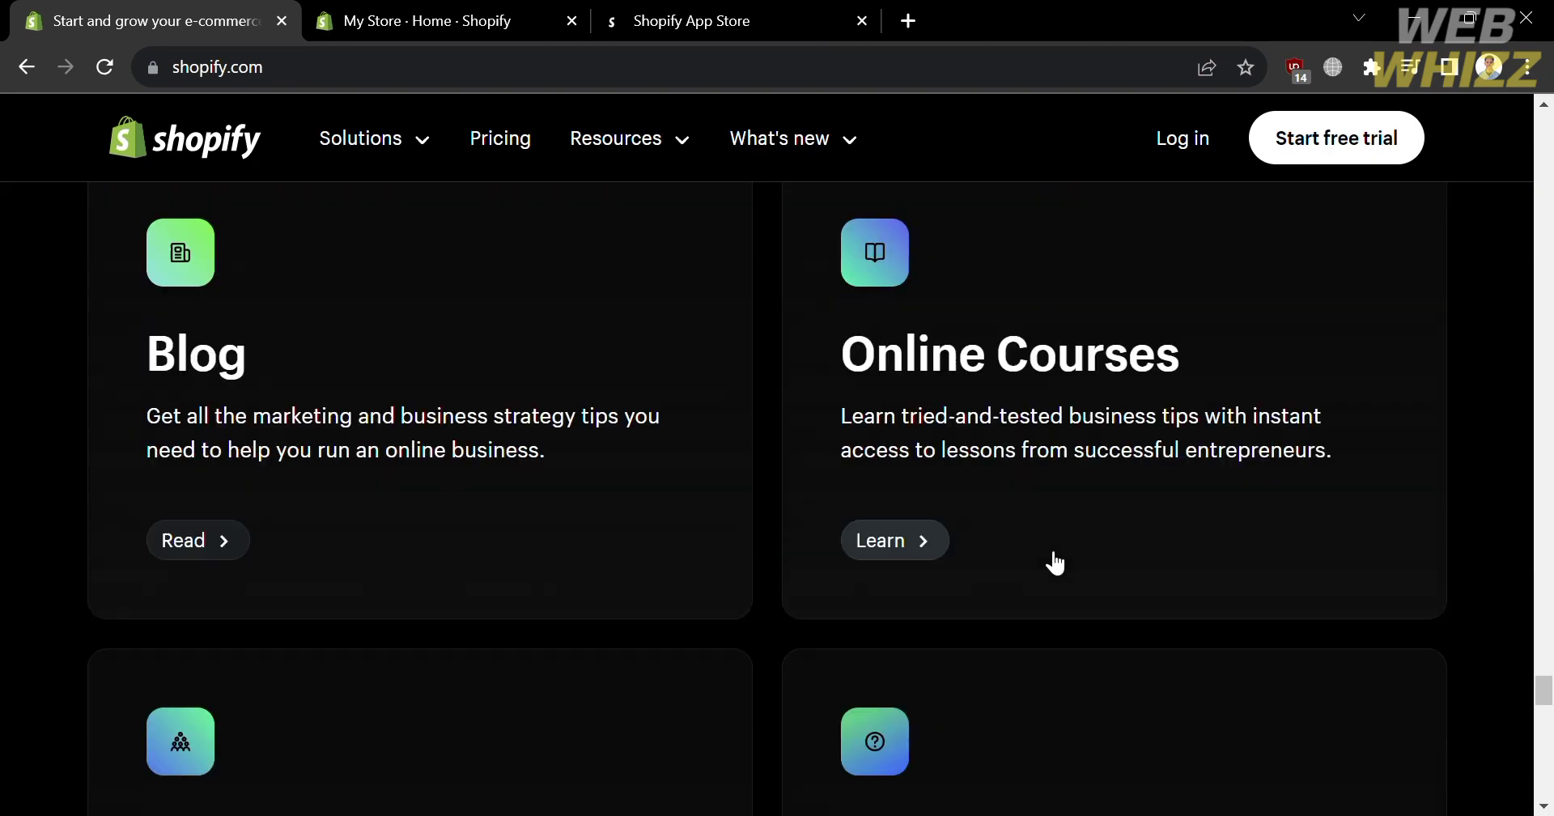
pyautogui.scroll(15, 1052, 561)
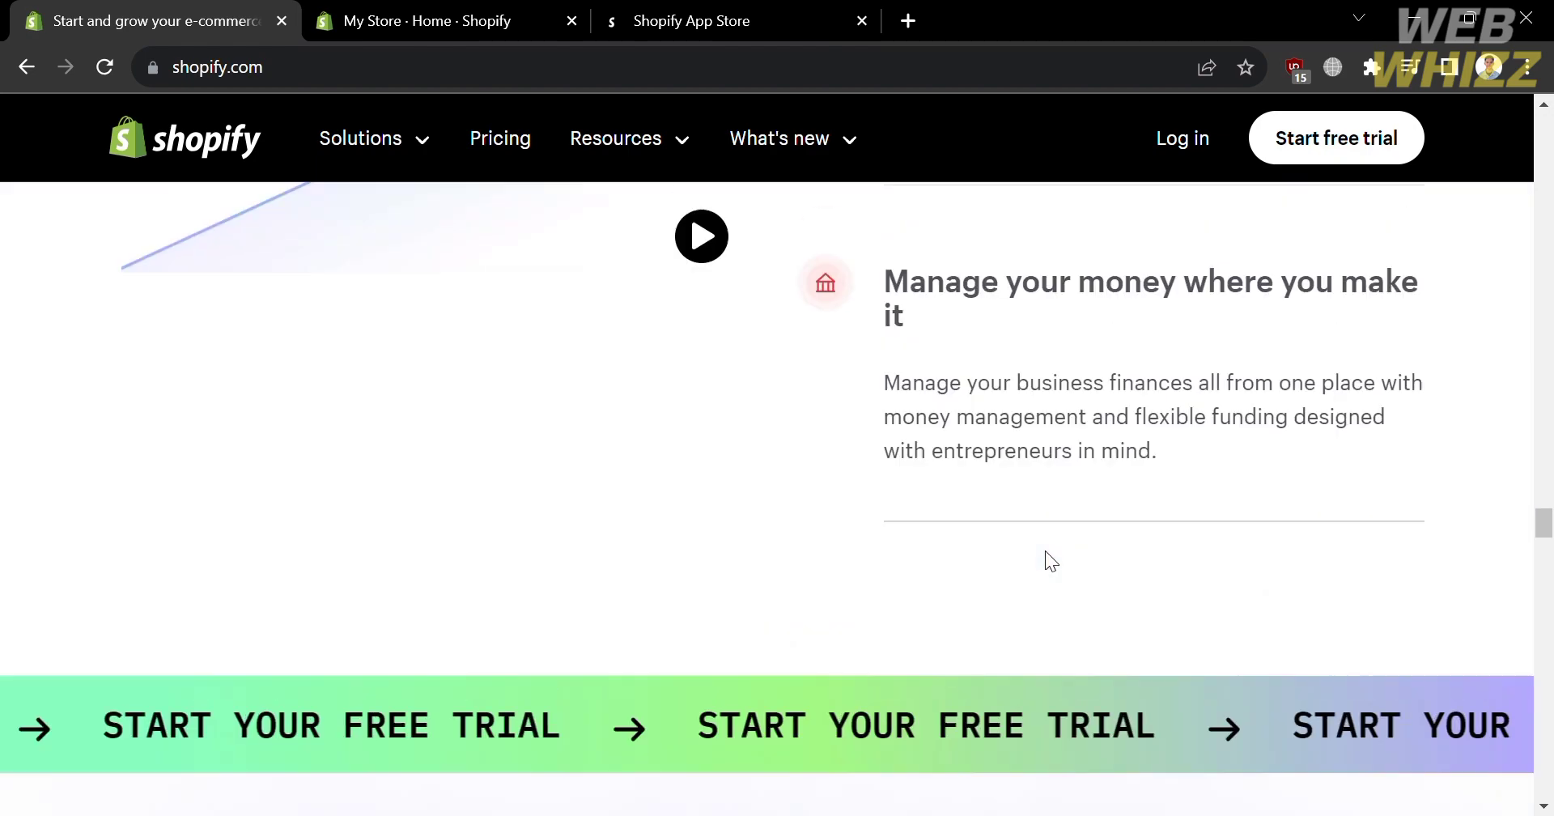
pyautogui.scroll(10, 1046, 553)
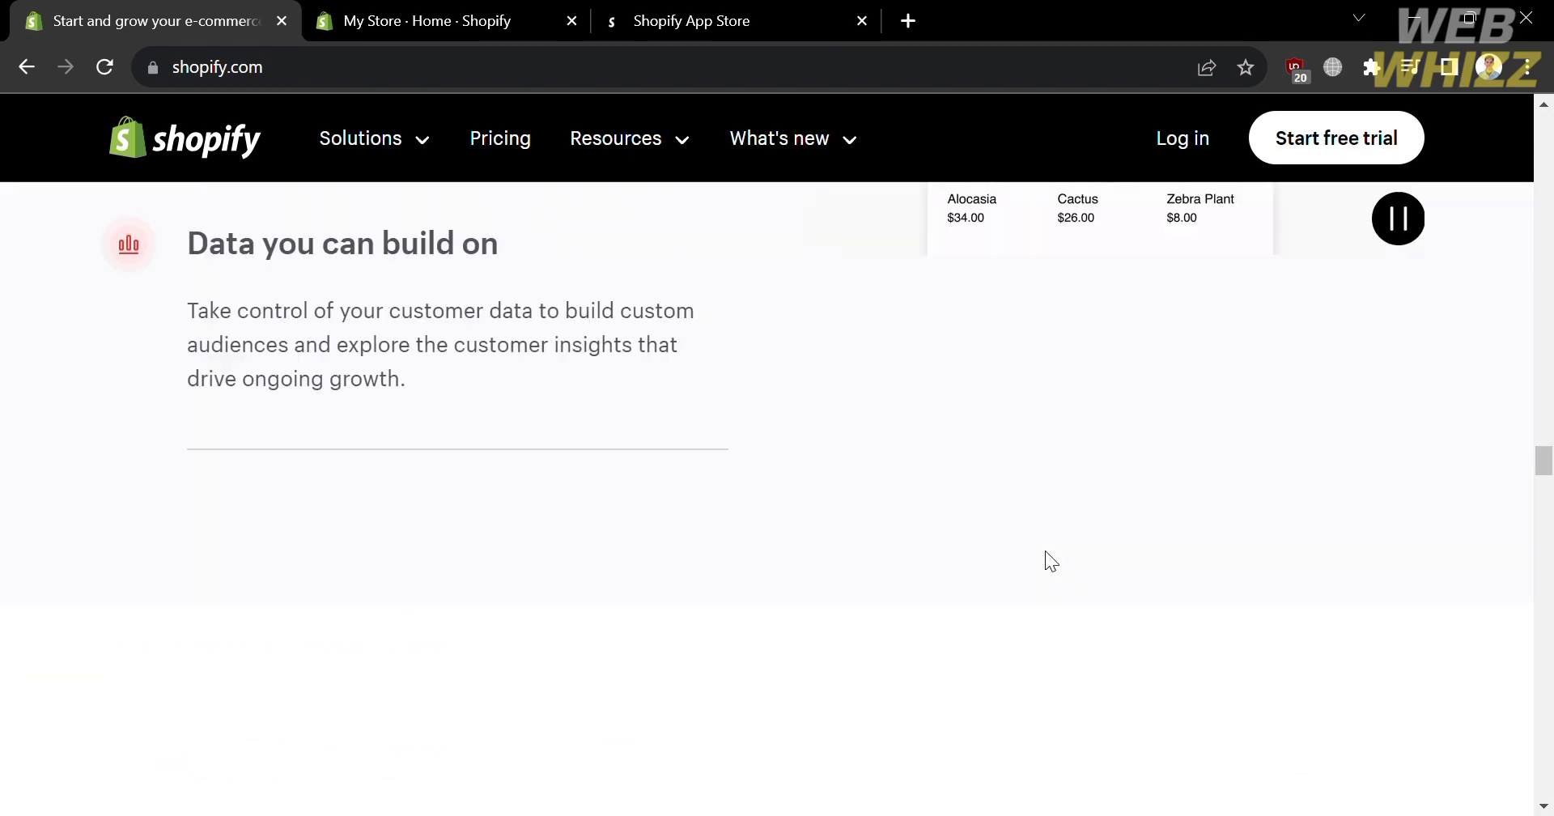
pyautogui.scroll(12, 1046, 552)
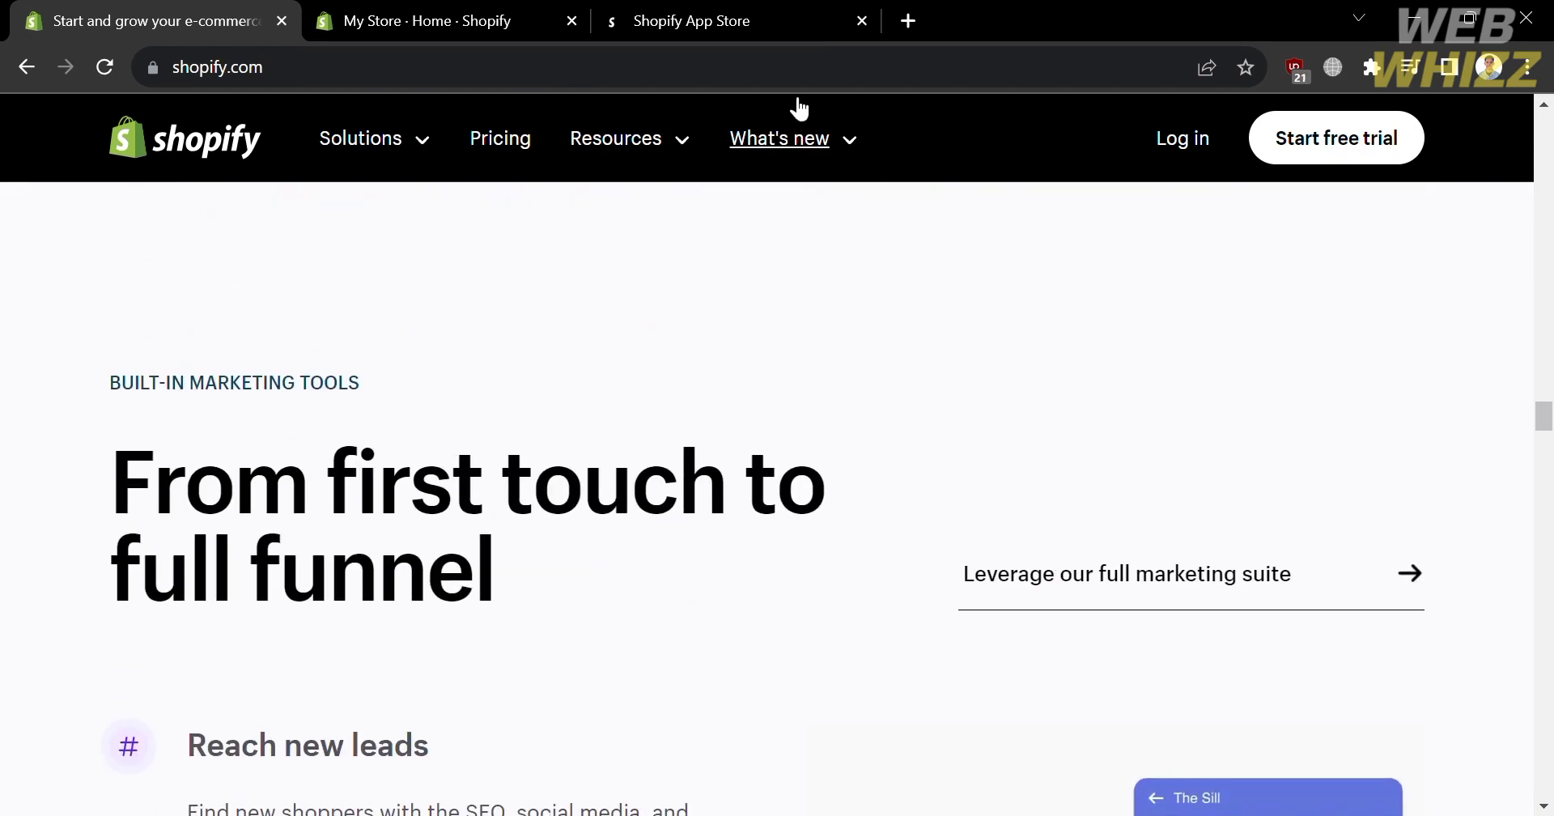
# Compare the Basic, Shopify and Advanced plans on the Pricing page, then return to the store admin
pyautogui.click(524, 158)
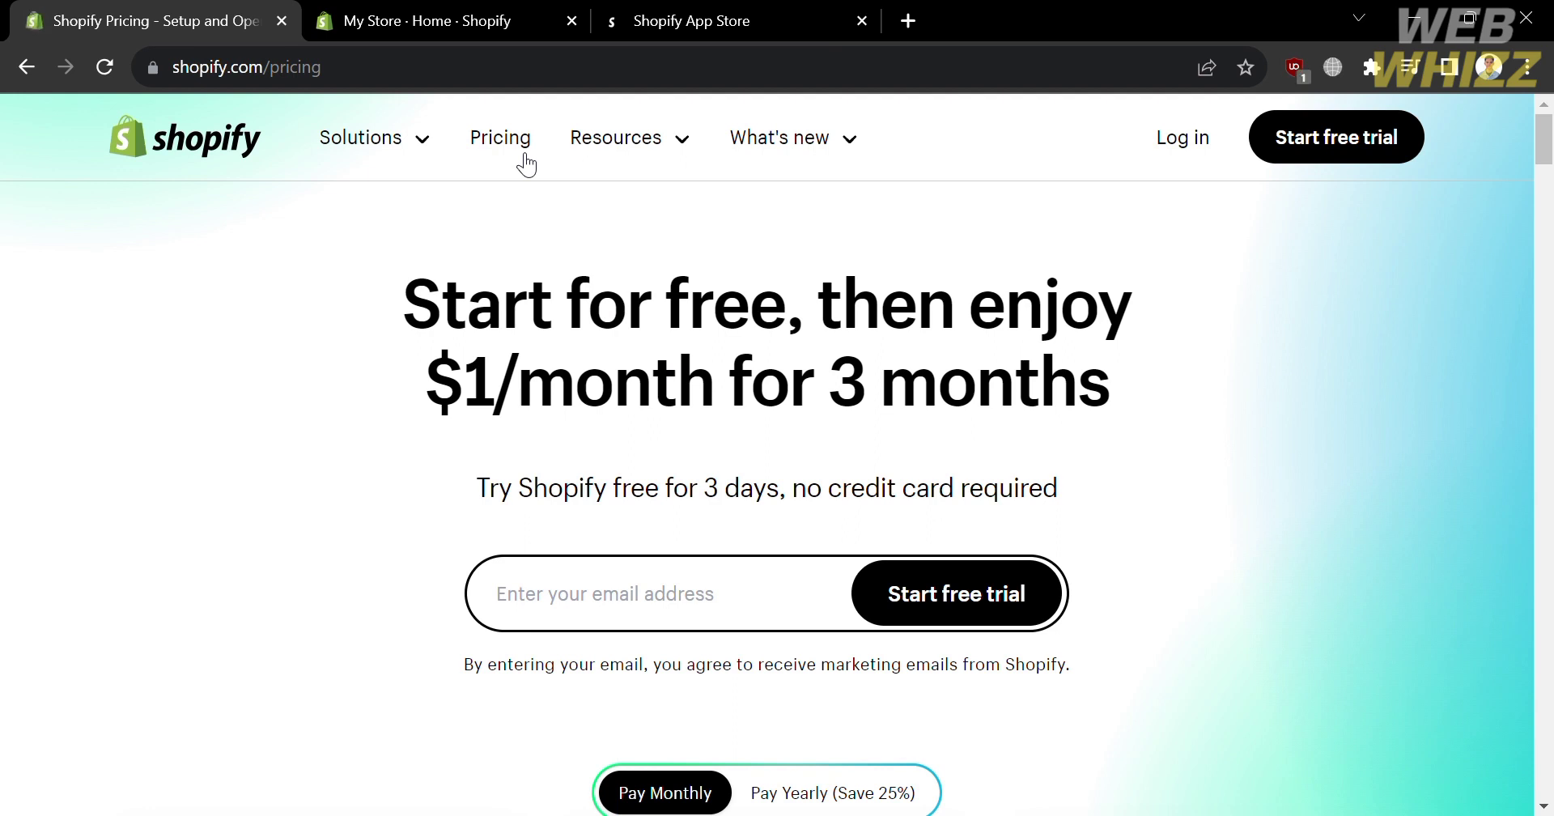
pyautogui.scroll(-5, 789, 593)
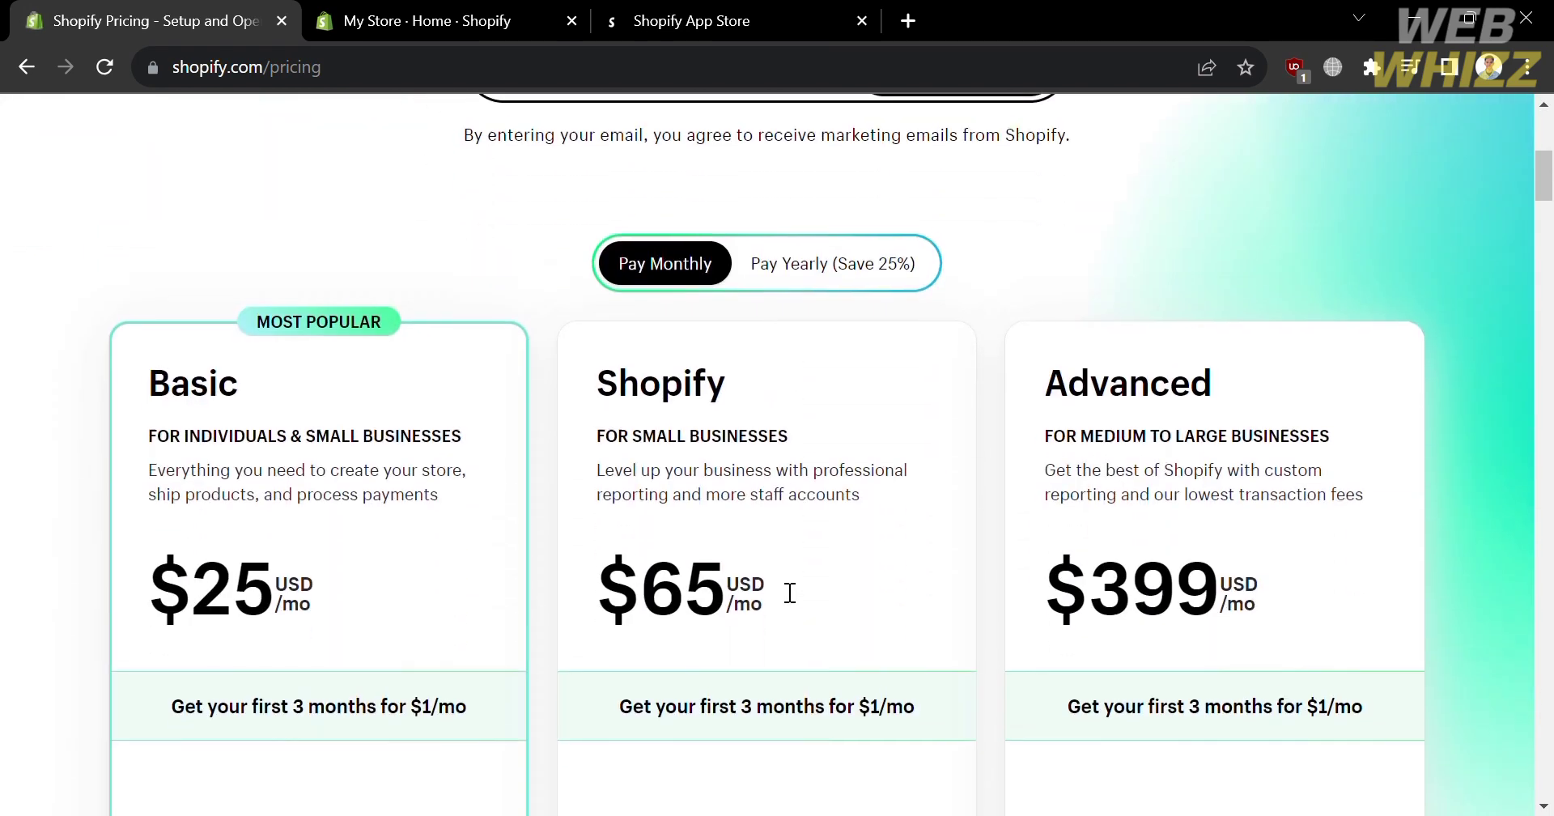
pyautogui.scroll(-2, 790, 593)
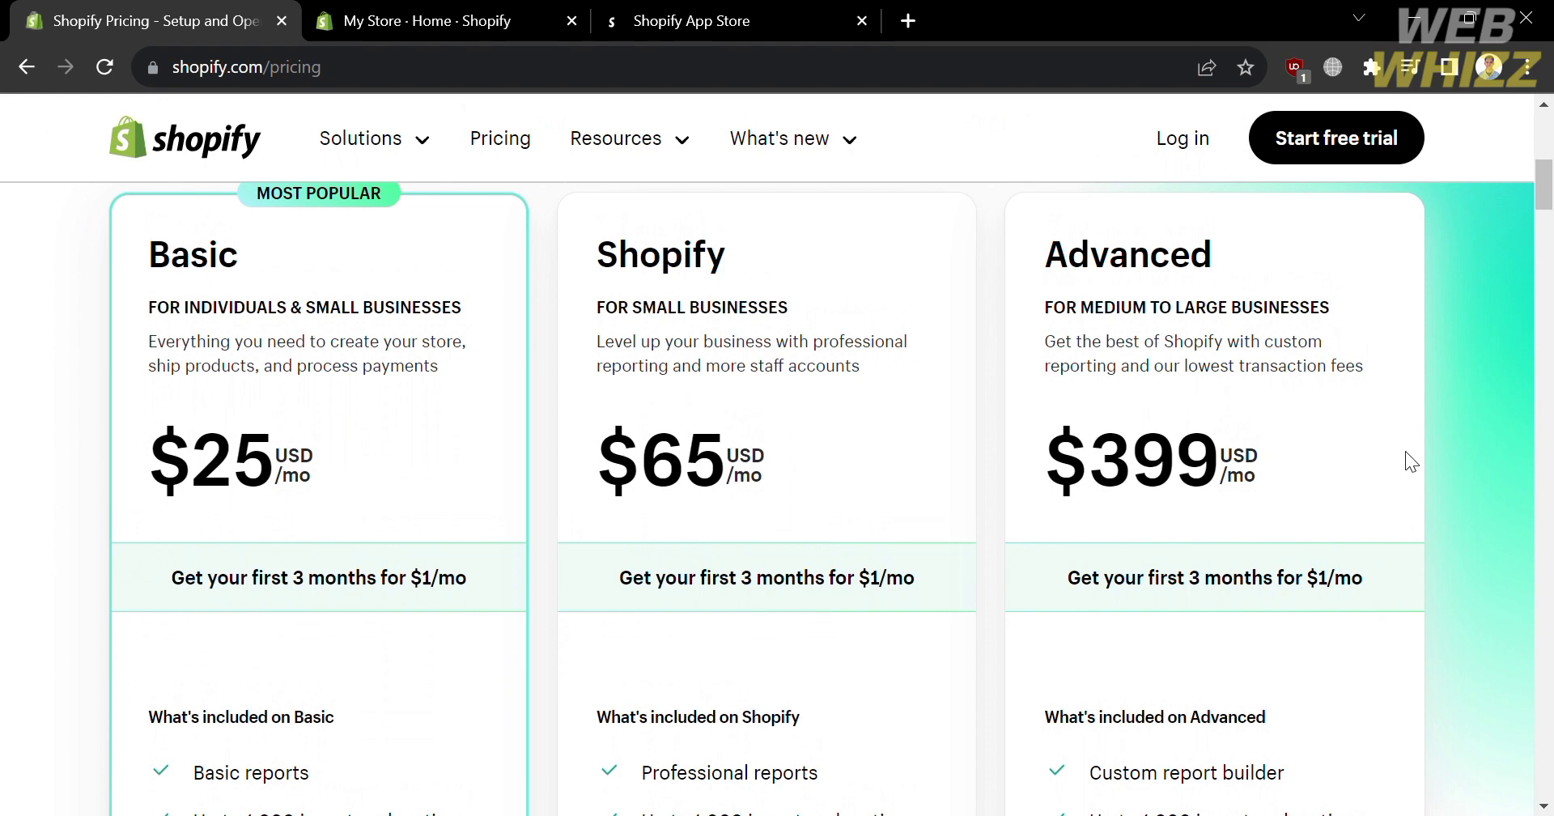
pyautogui.scroll(-4, 1406, 452)
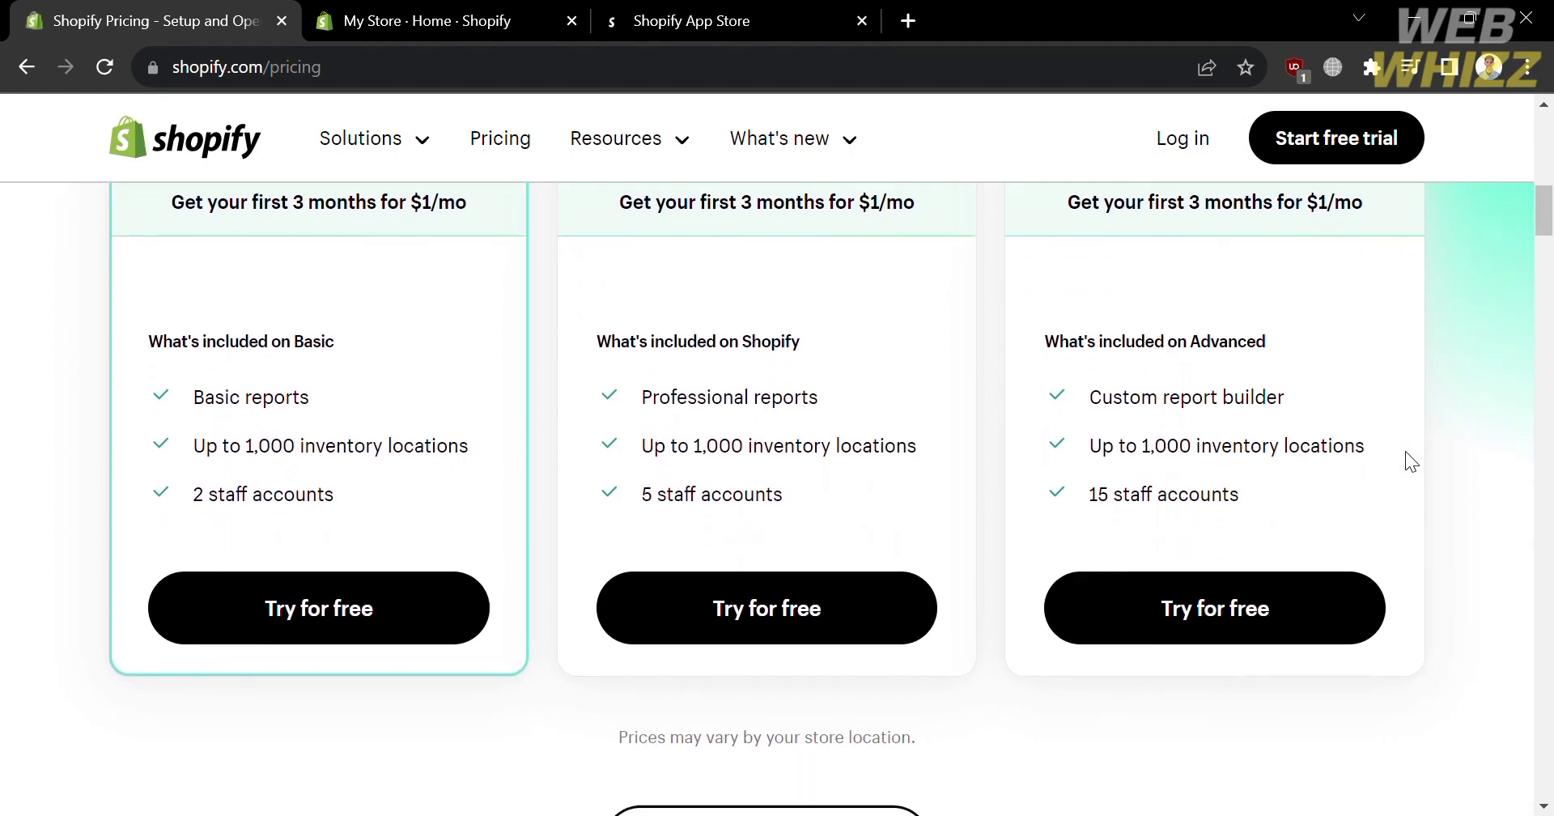
pyautogui.scroll(5, 1406, 452)
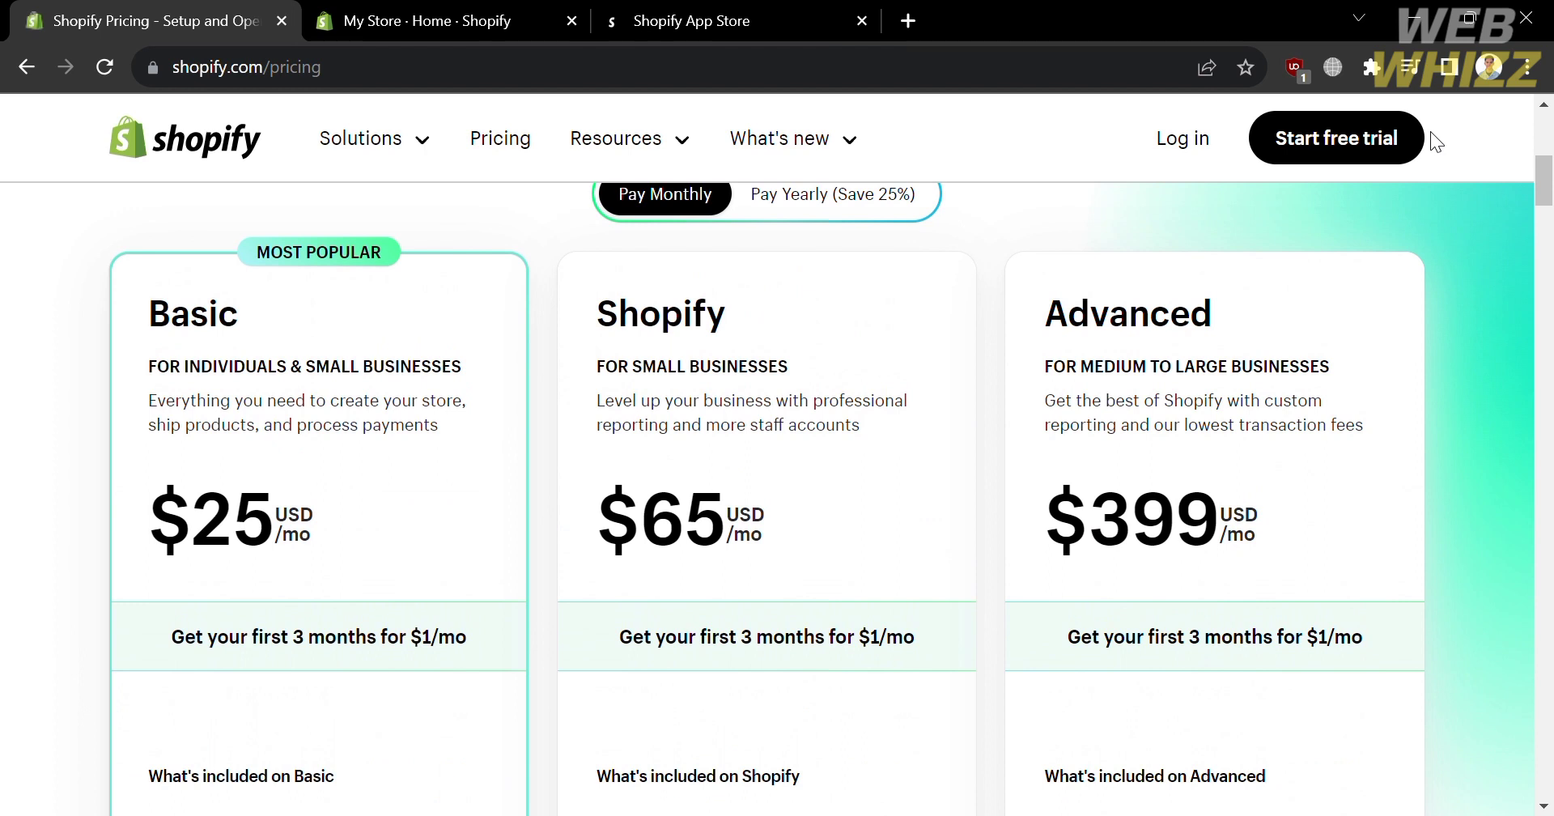
pyautogui.hotkey('ctrl', 'Tab')
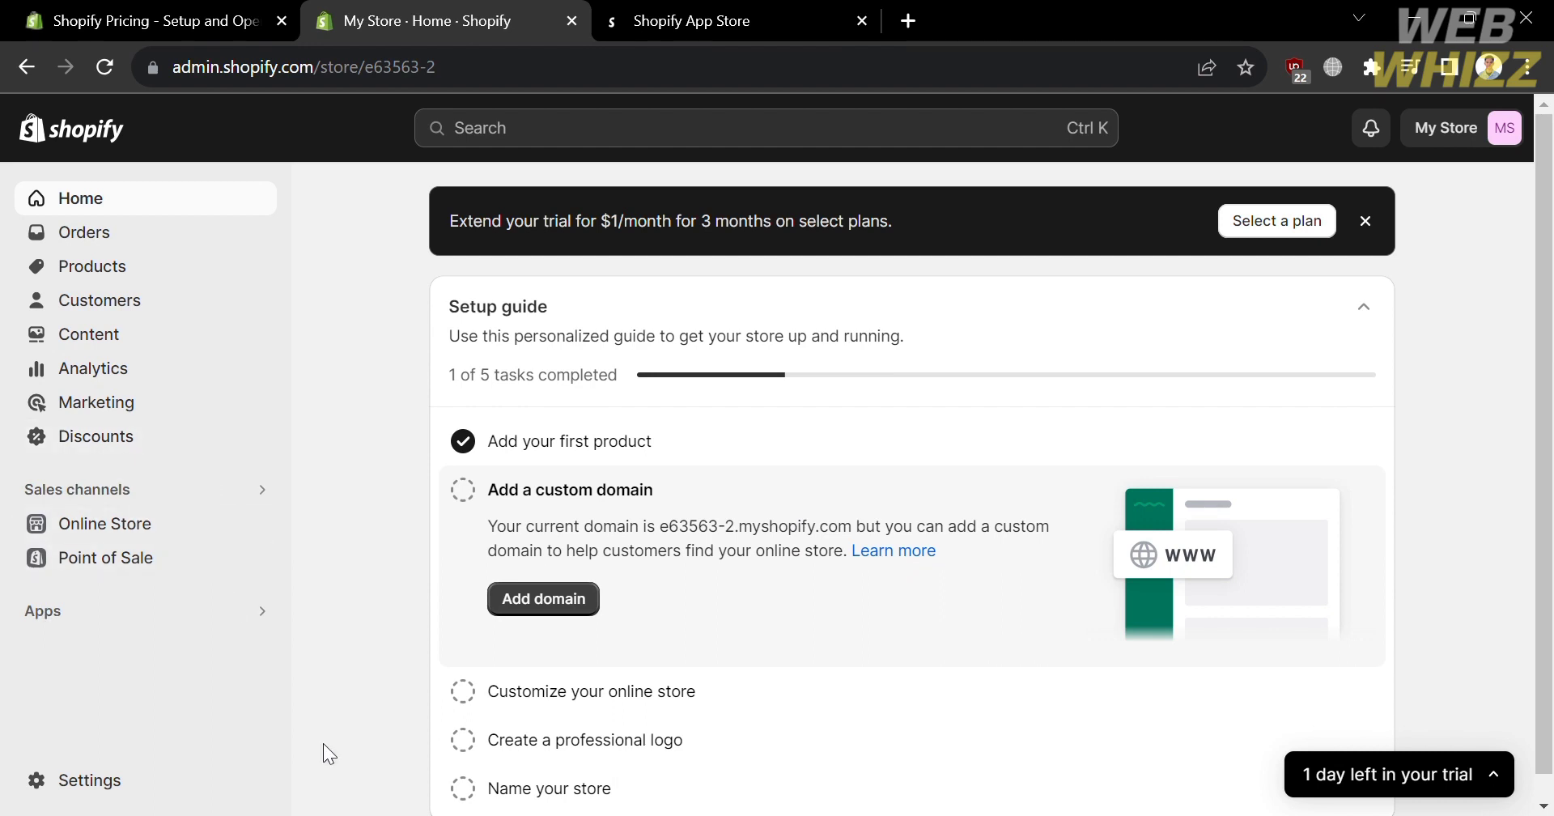
# View the Picked for you app recommendations, then switch to the Shopify App Store tab
pyautogui.scroll(-1, 323, 743)
pyautogui.scroll(1, 323, 743)
pyautogui.scroll(-1, 597, 647)
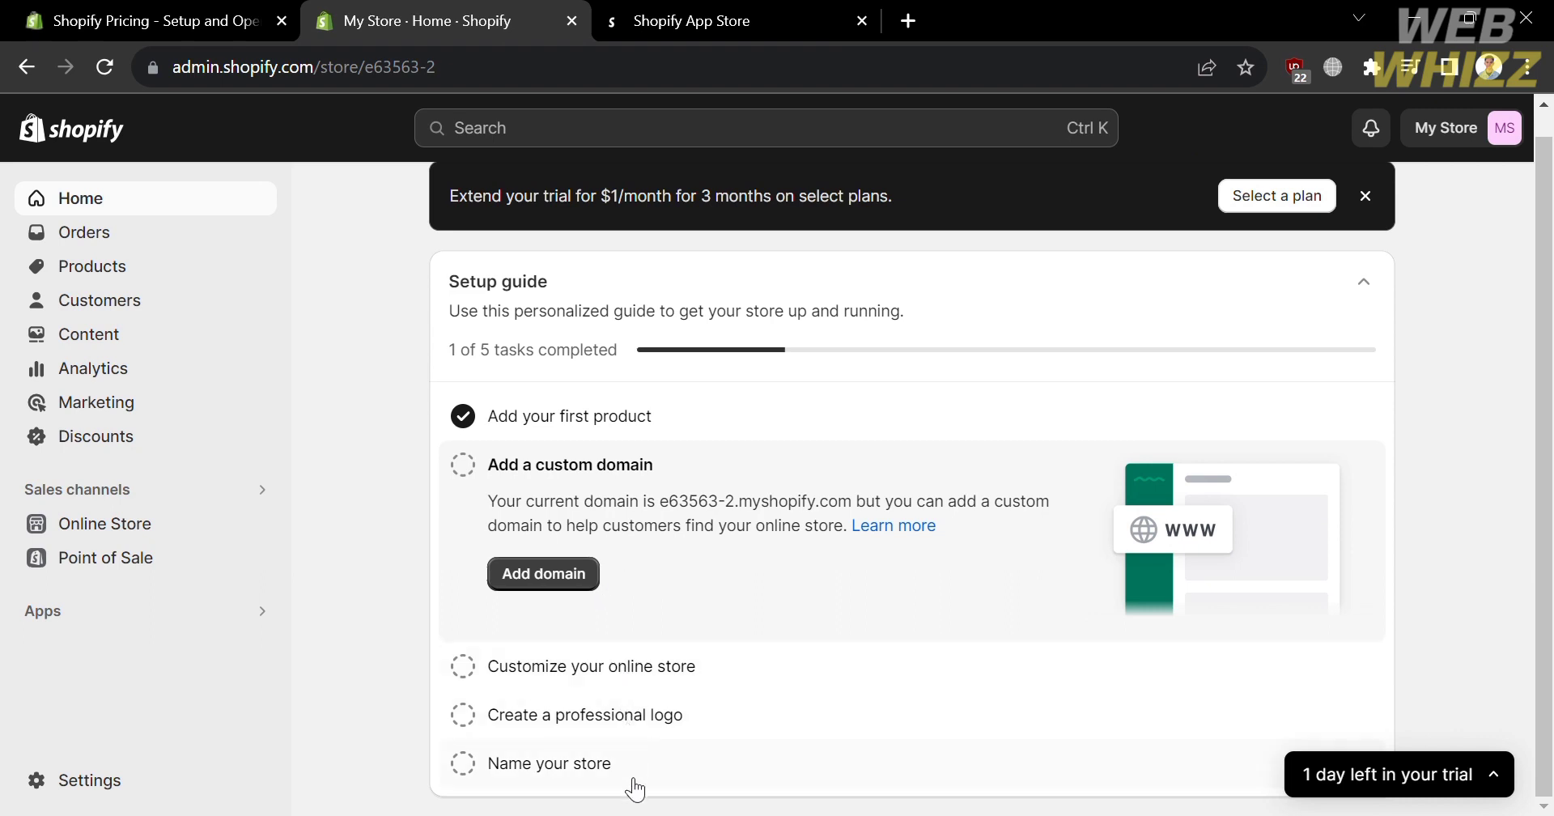
pyautogui.click(166, 613)
pyautogui.click(483, 374)
pyautogui.scroll(-4, 483, 377)
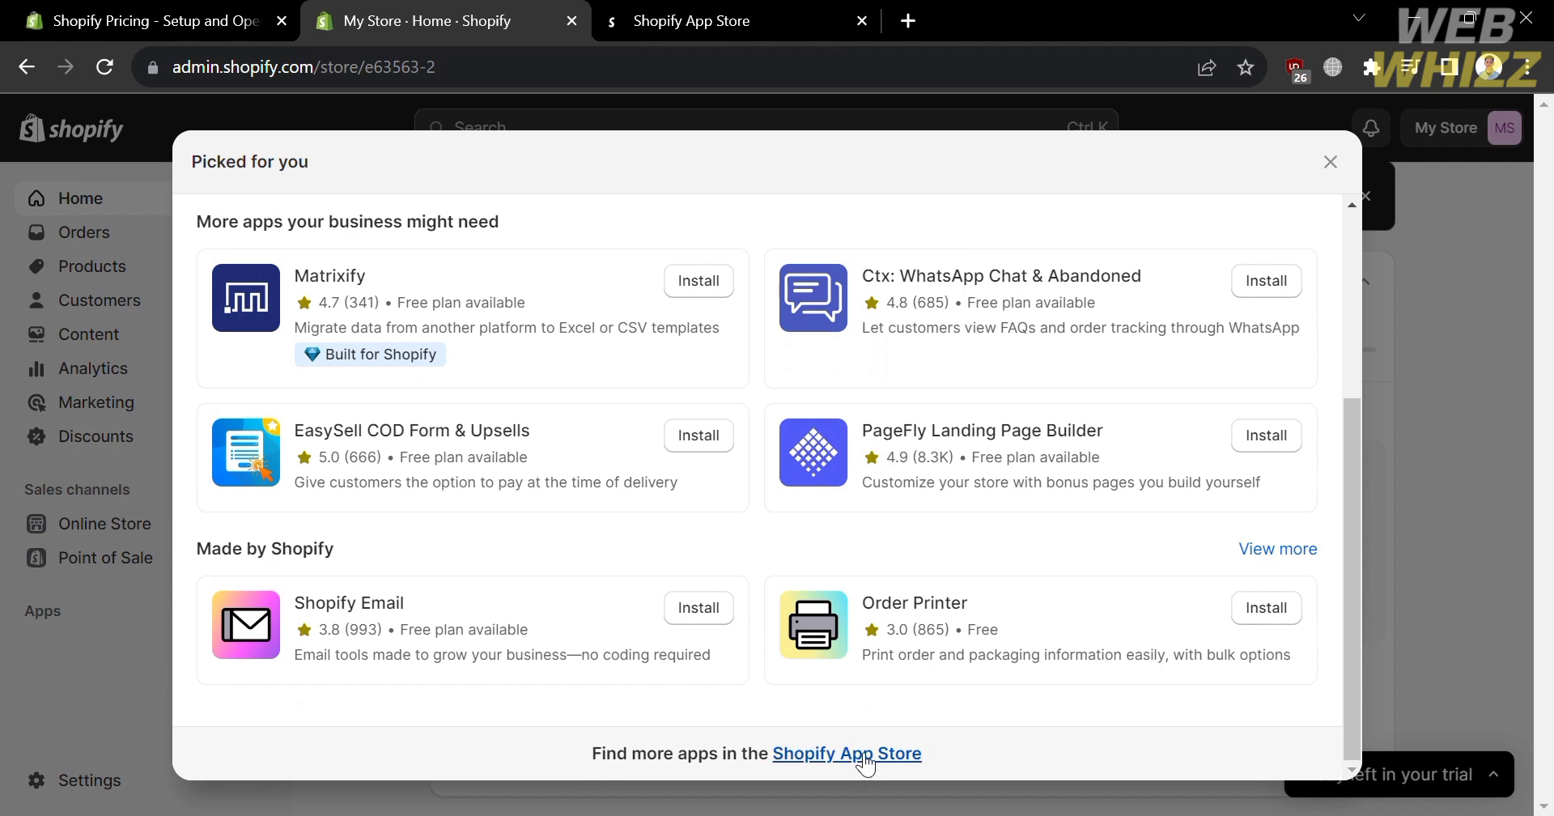
pyautogui.click(781, 10)
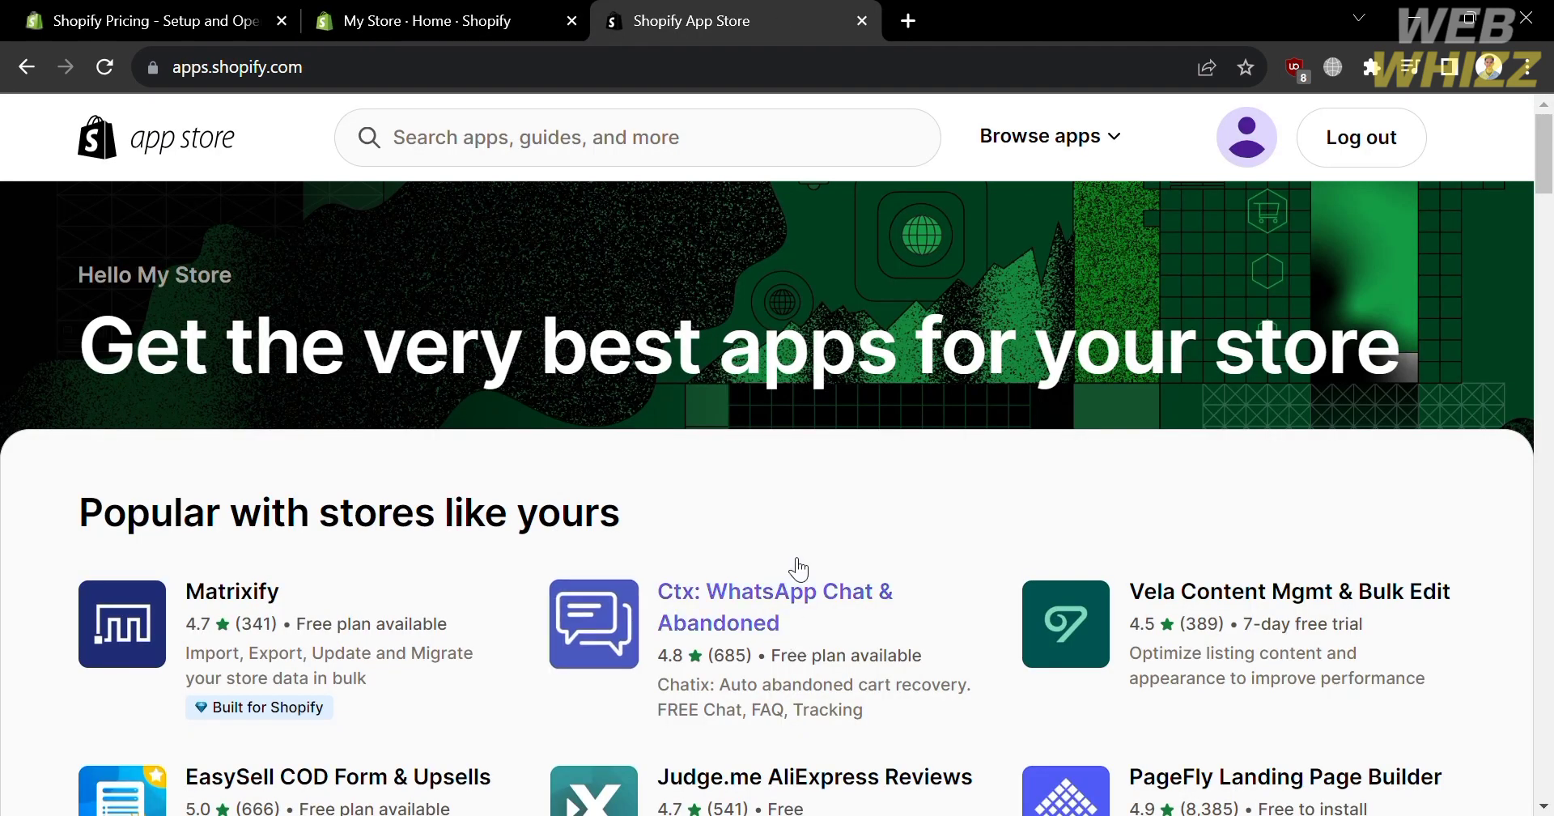
# Search the App Store for 'parcel panel order tracking' and open the Parcel Panel Order Tracking page
pyautogui.click(754, 154)
pyautogui.write('parcel')
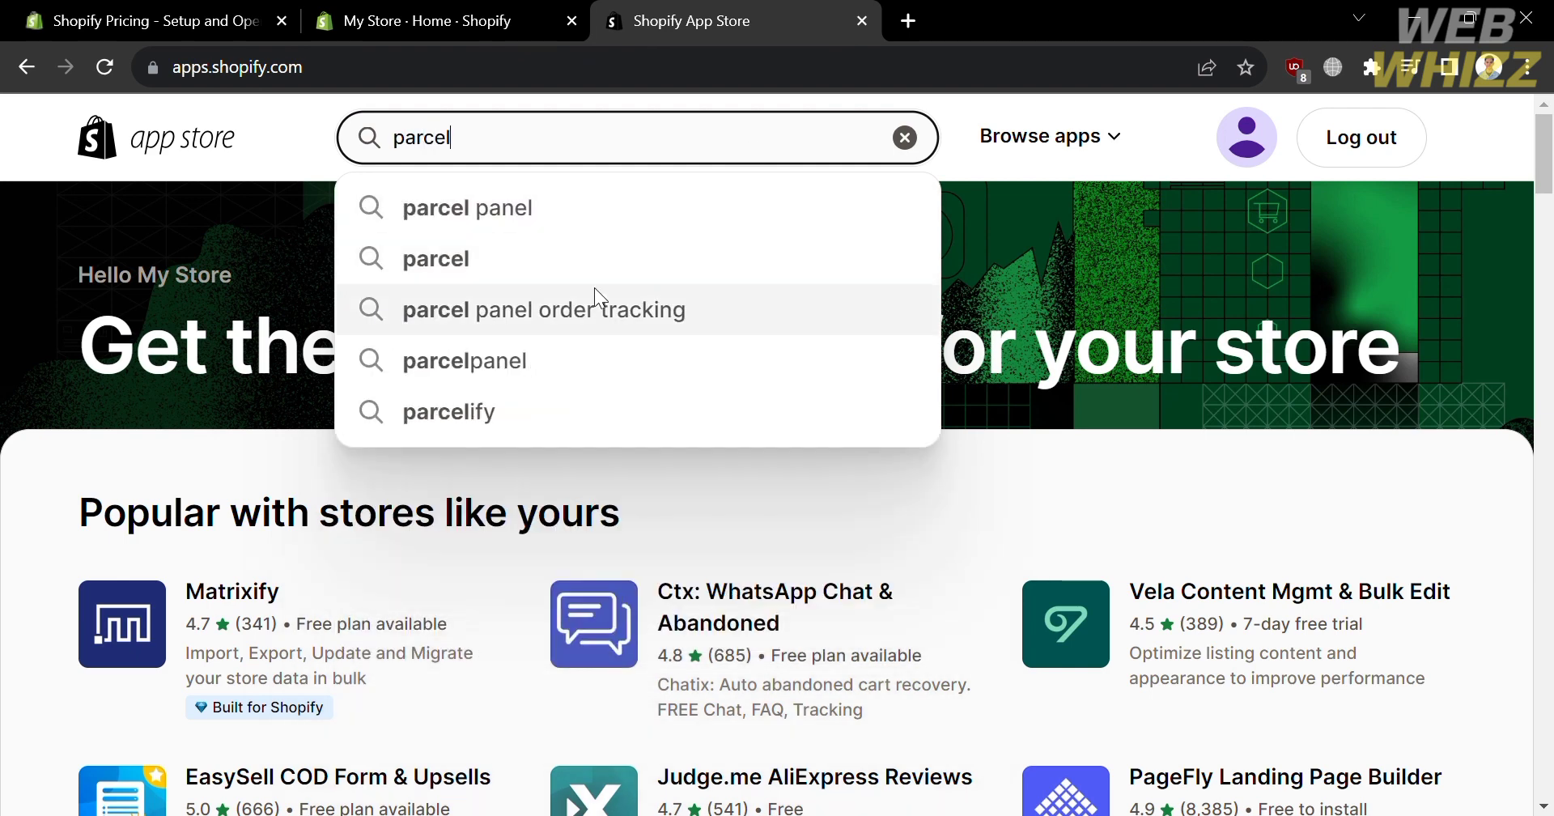
pyautogui.click(606, 312)
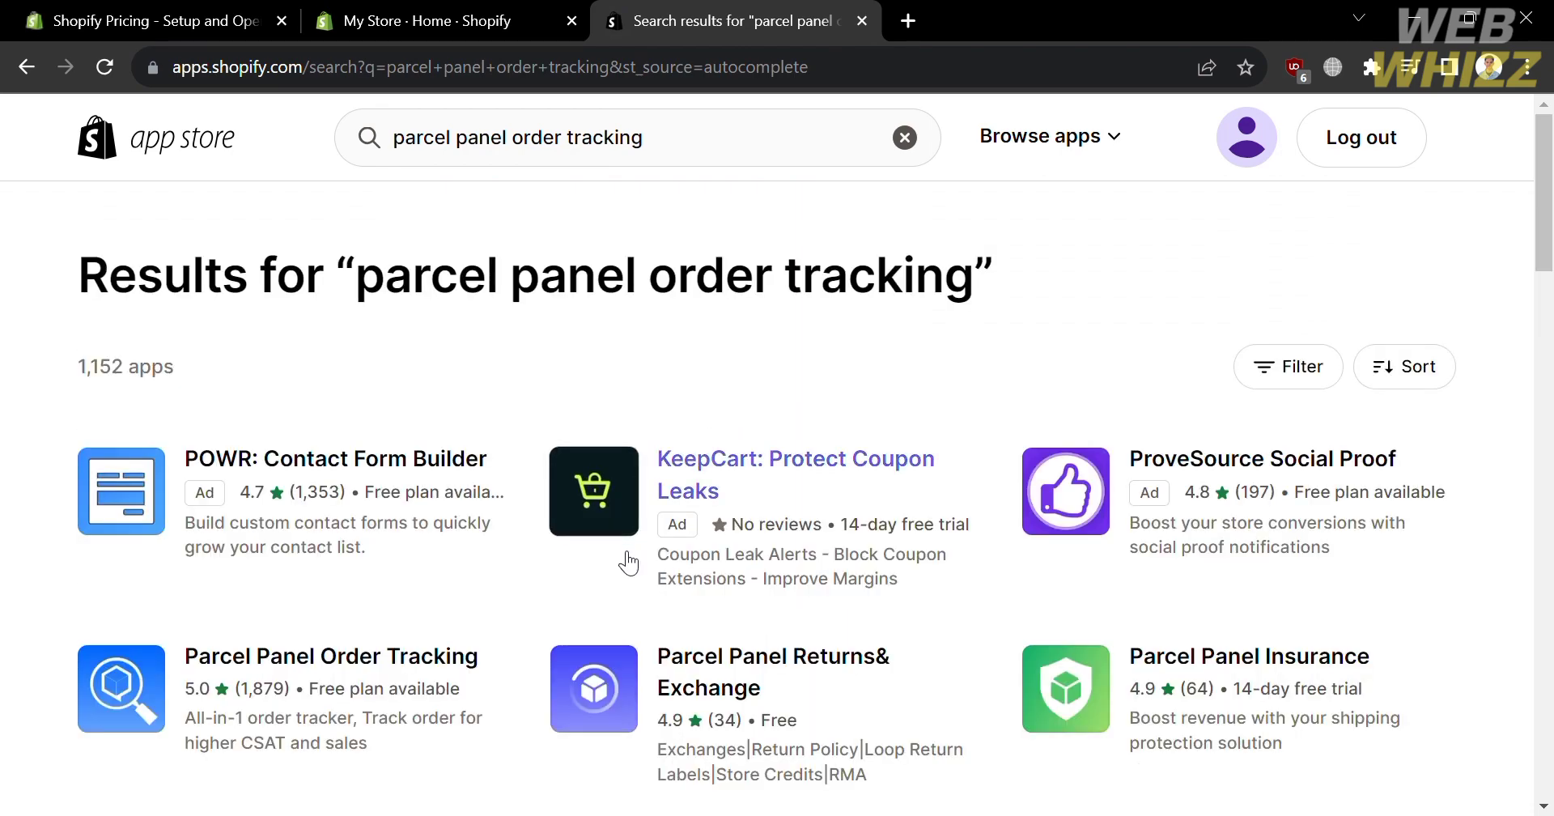
pyautogui.scroll(-1, 144, 595)
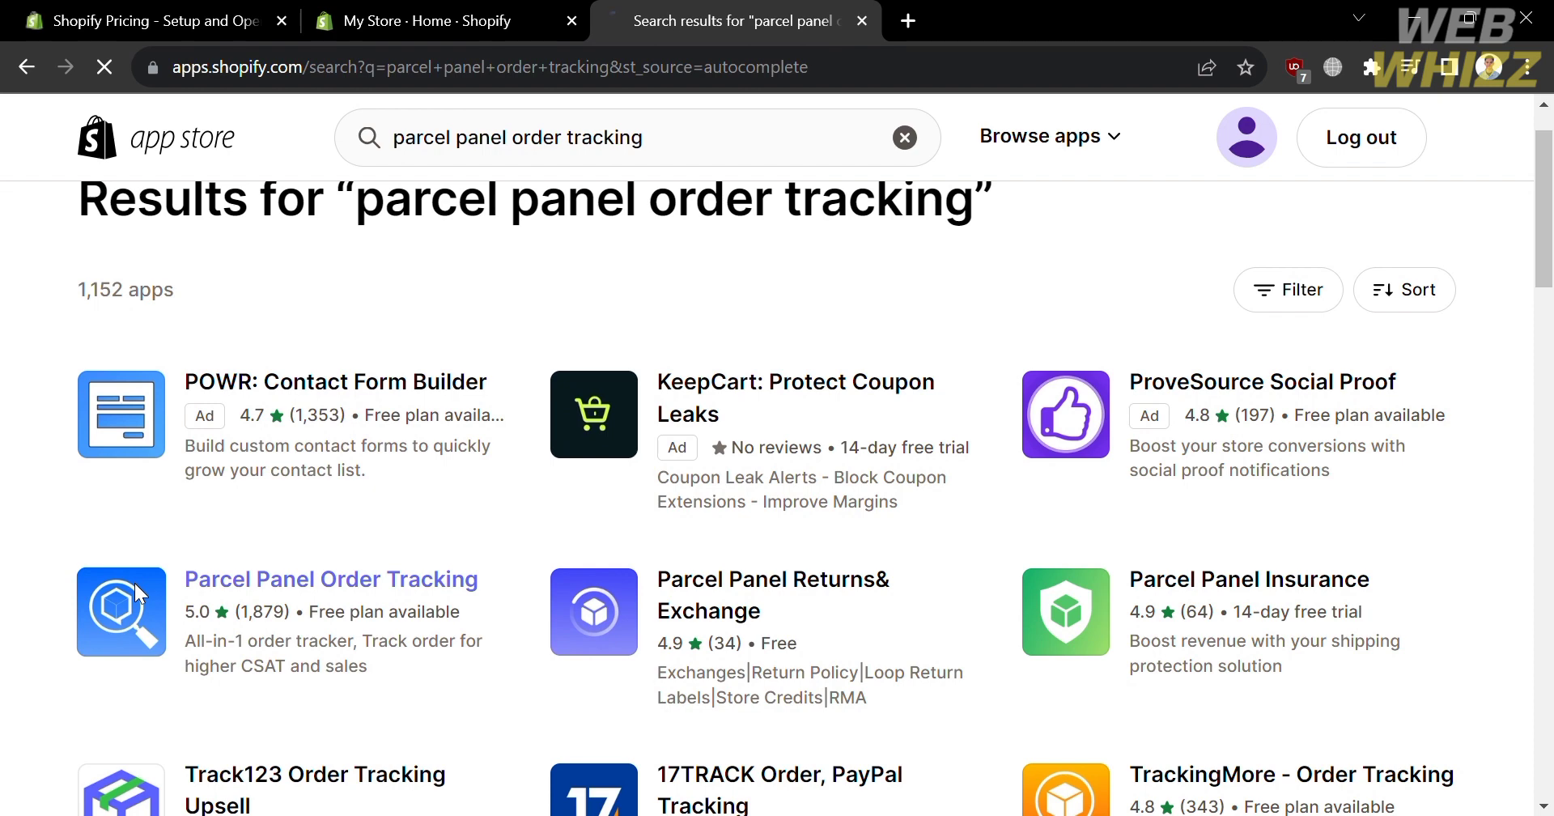
pyautogui.click(271, 595)
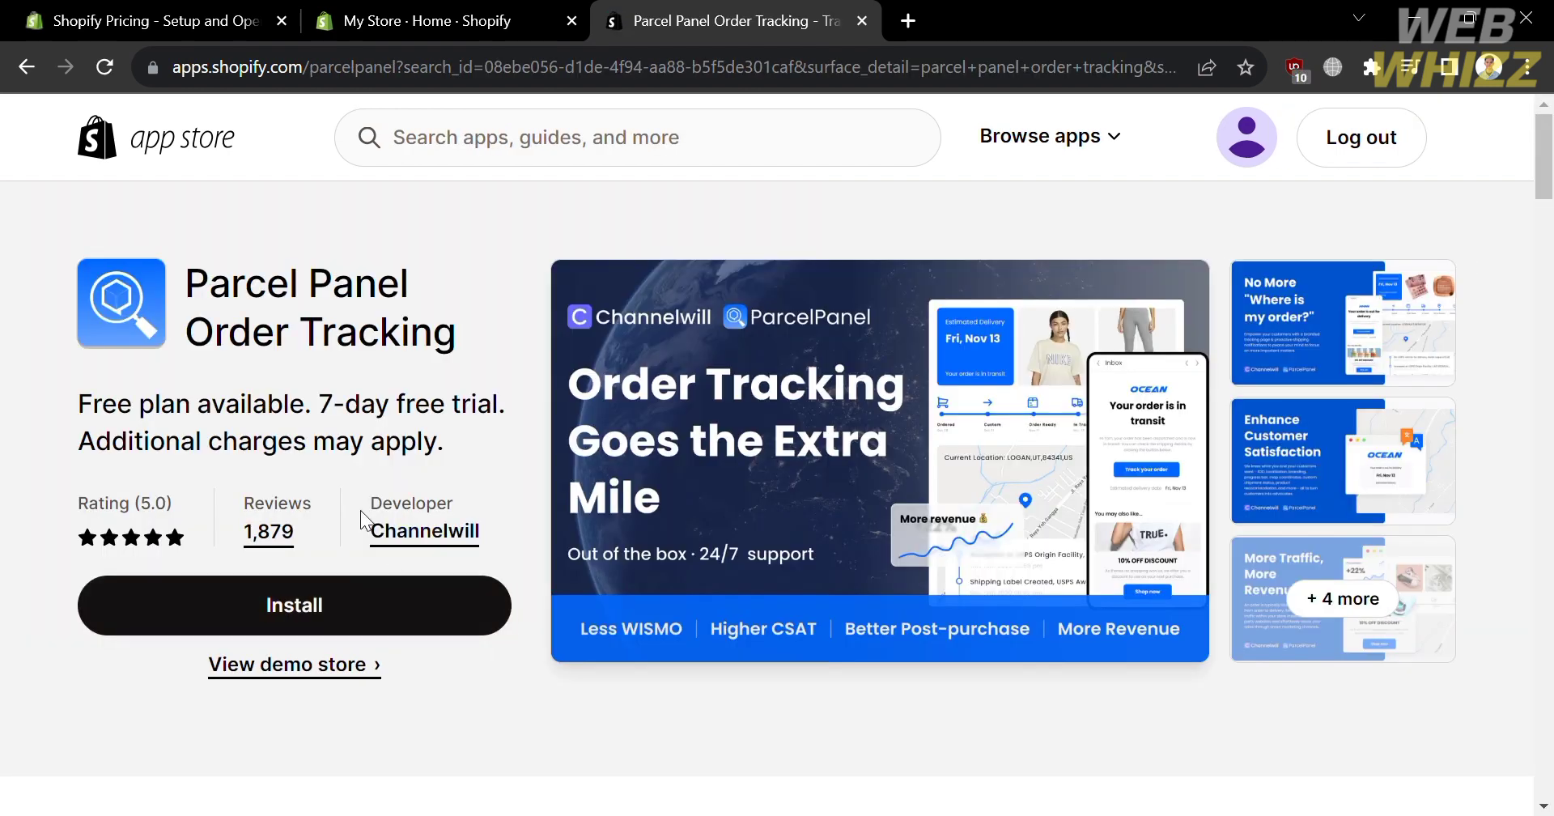
# Review the Parcel Panel listing details and its Pricing section plans
pyautogui.scroll(-2, 742, 613)
pyautogui.scroll(-6, 742, 613)
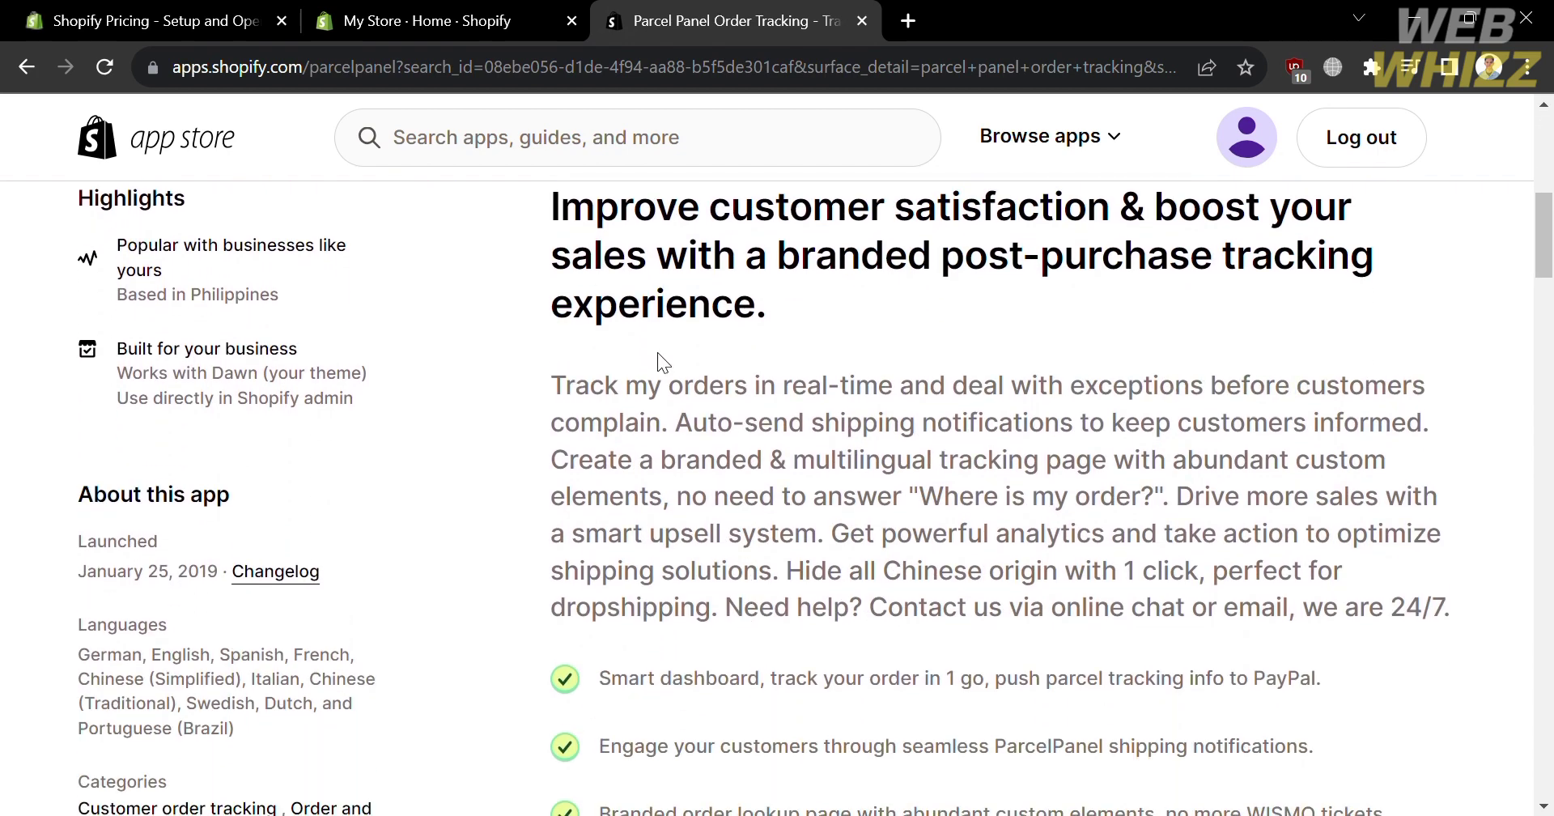
pyautogui.scroll(1, 645, 243)
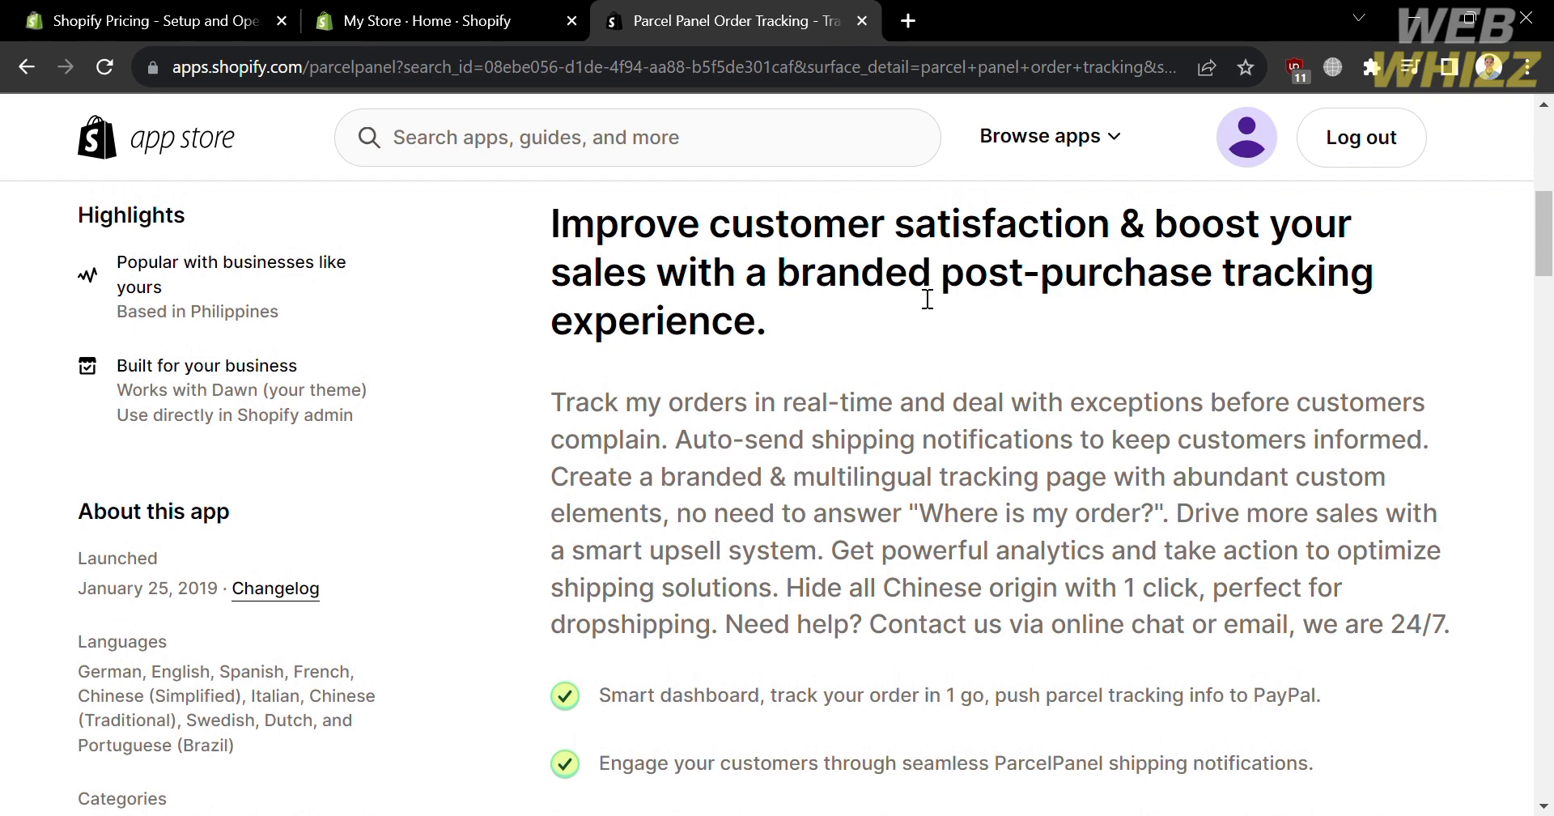
pyautogui.scroll(-1, 719, 345)
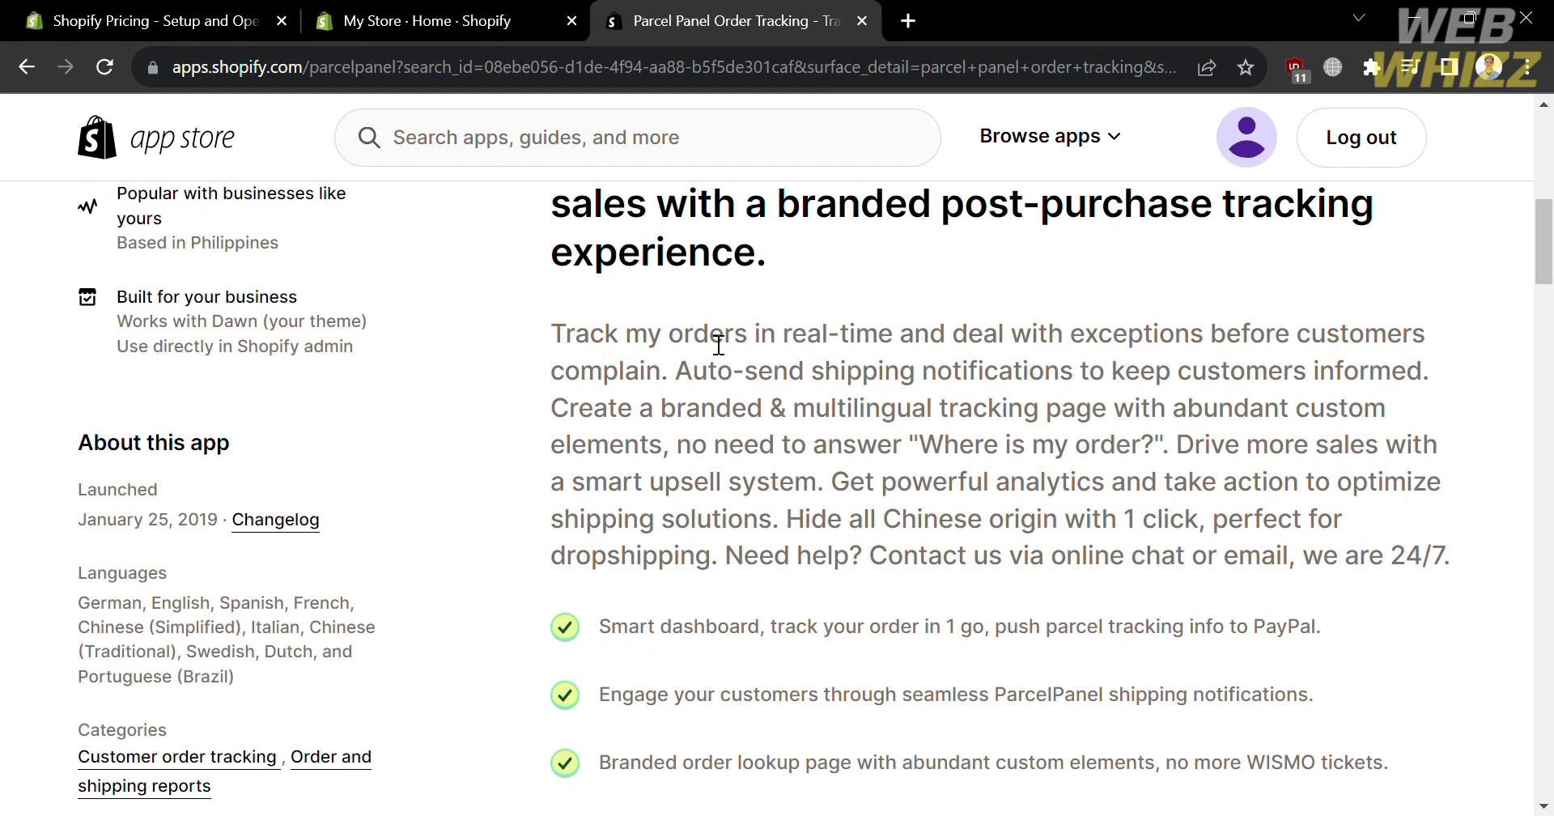
pyautogui.scroll(-1, 719, 345)
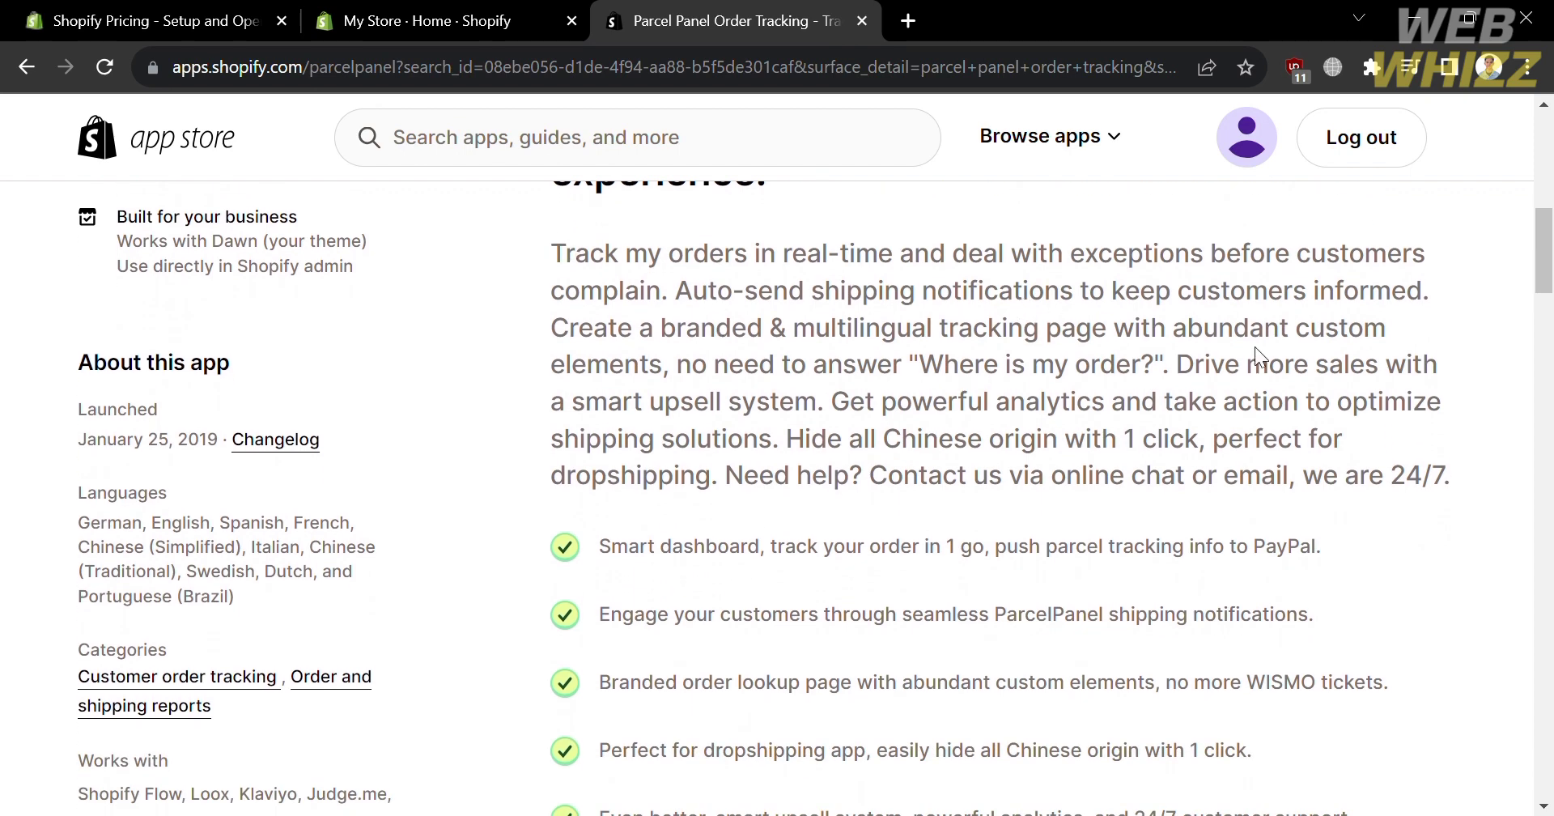
pyautogui.scroll(-2, 1253, 530)
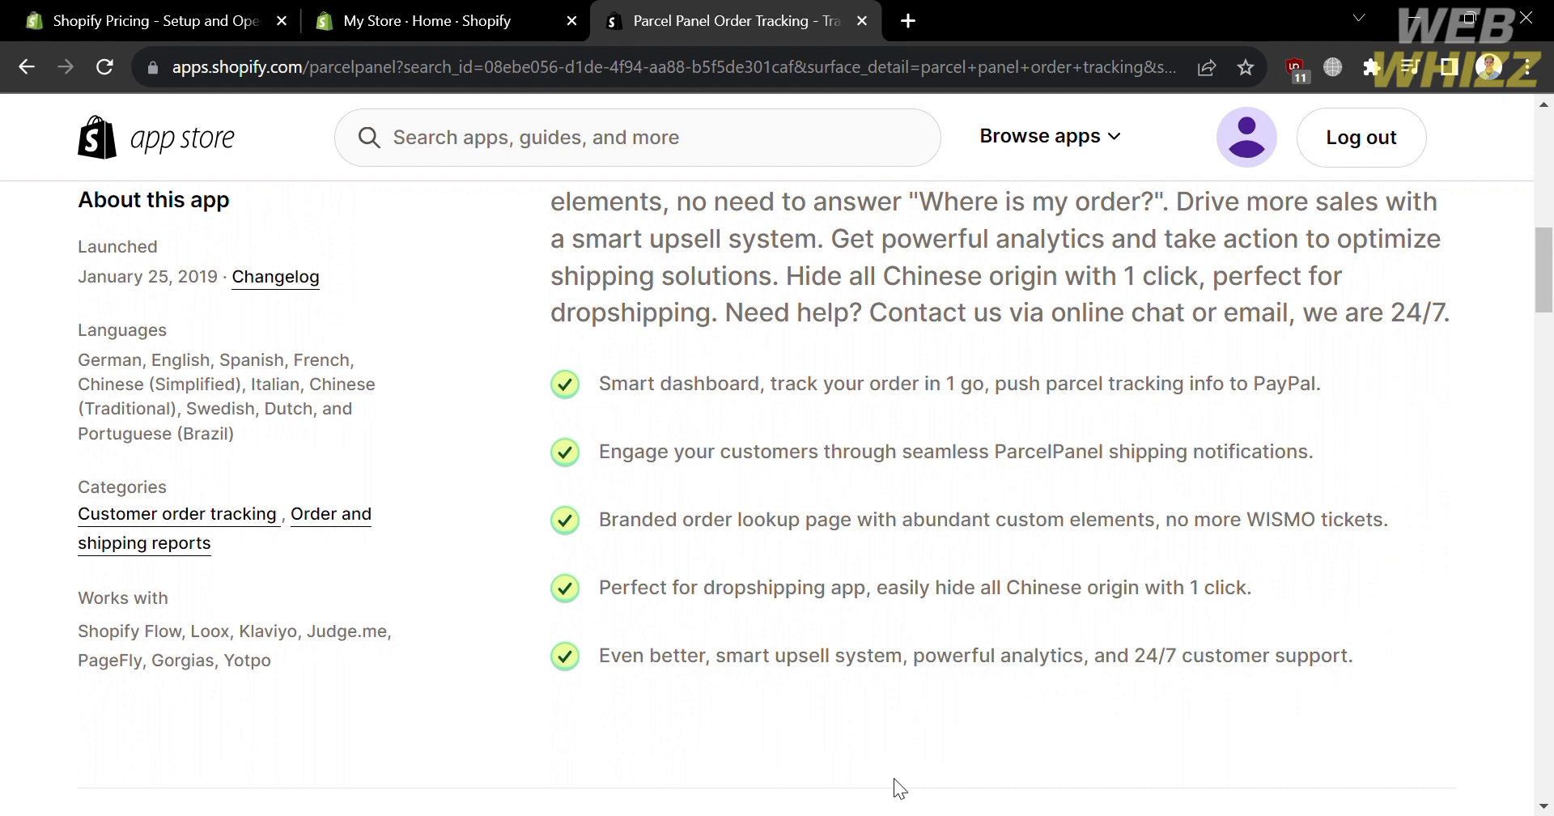
pyautogui.scroll(-2, 895, 782)
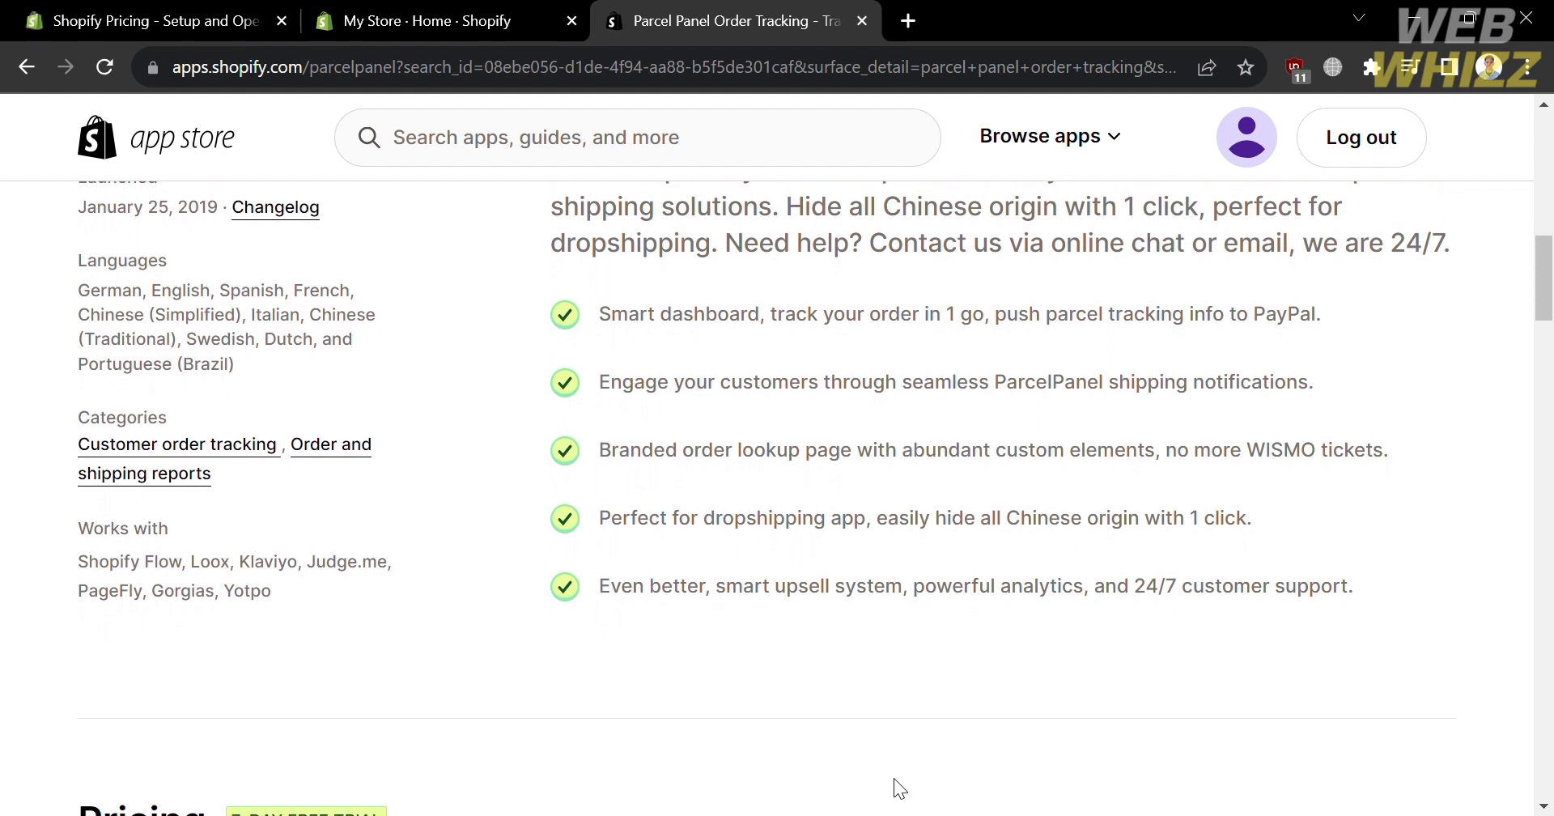
pyautogui.scroll(-1, 894, 780)
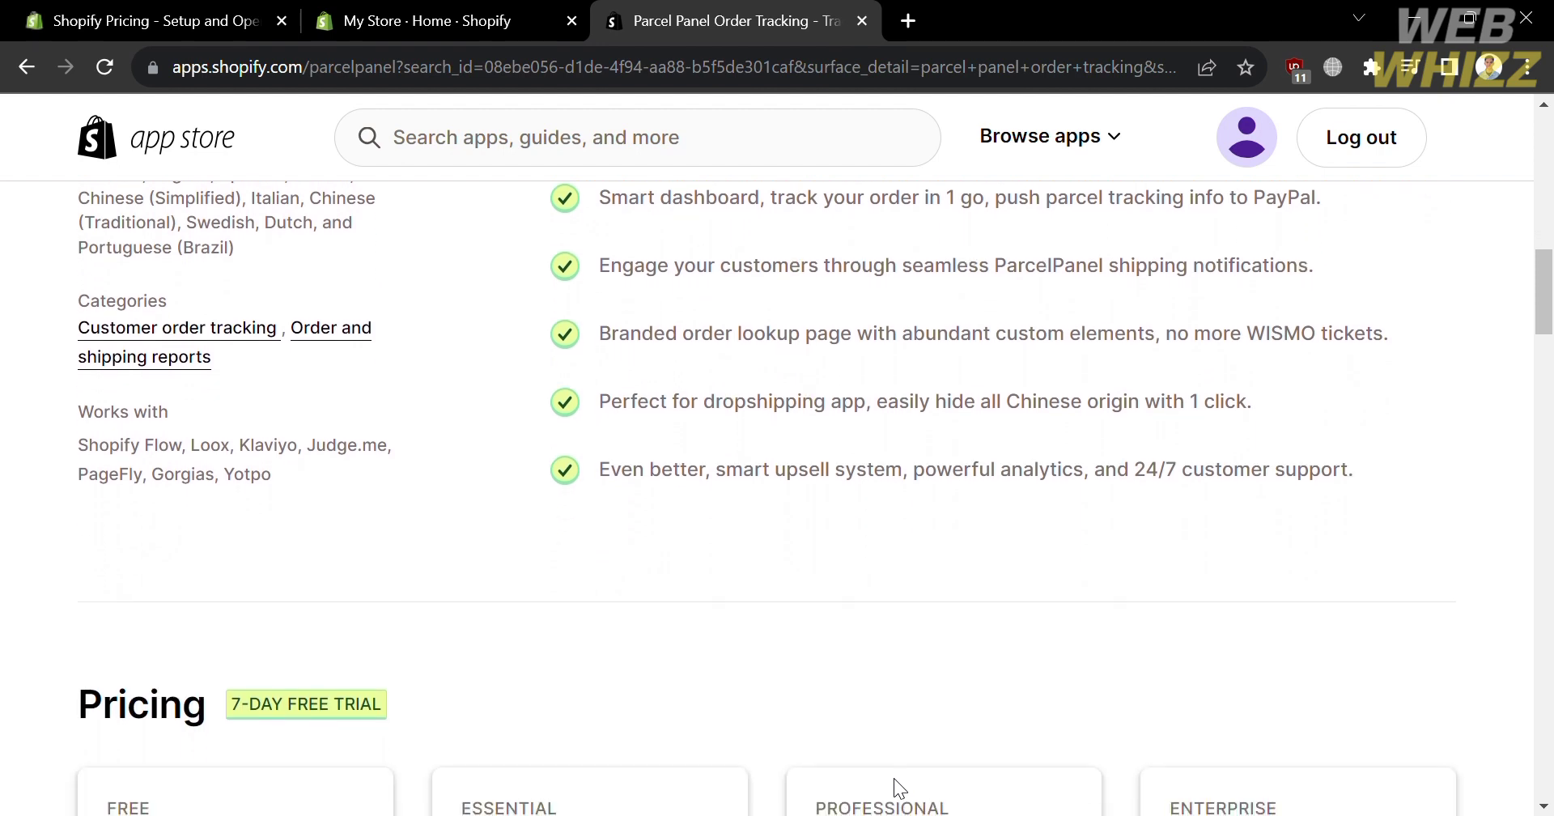
pyautogui.scroll(-1, 894, 780)
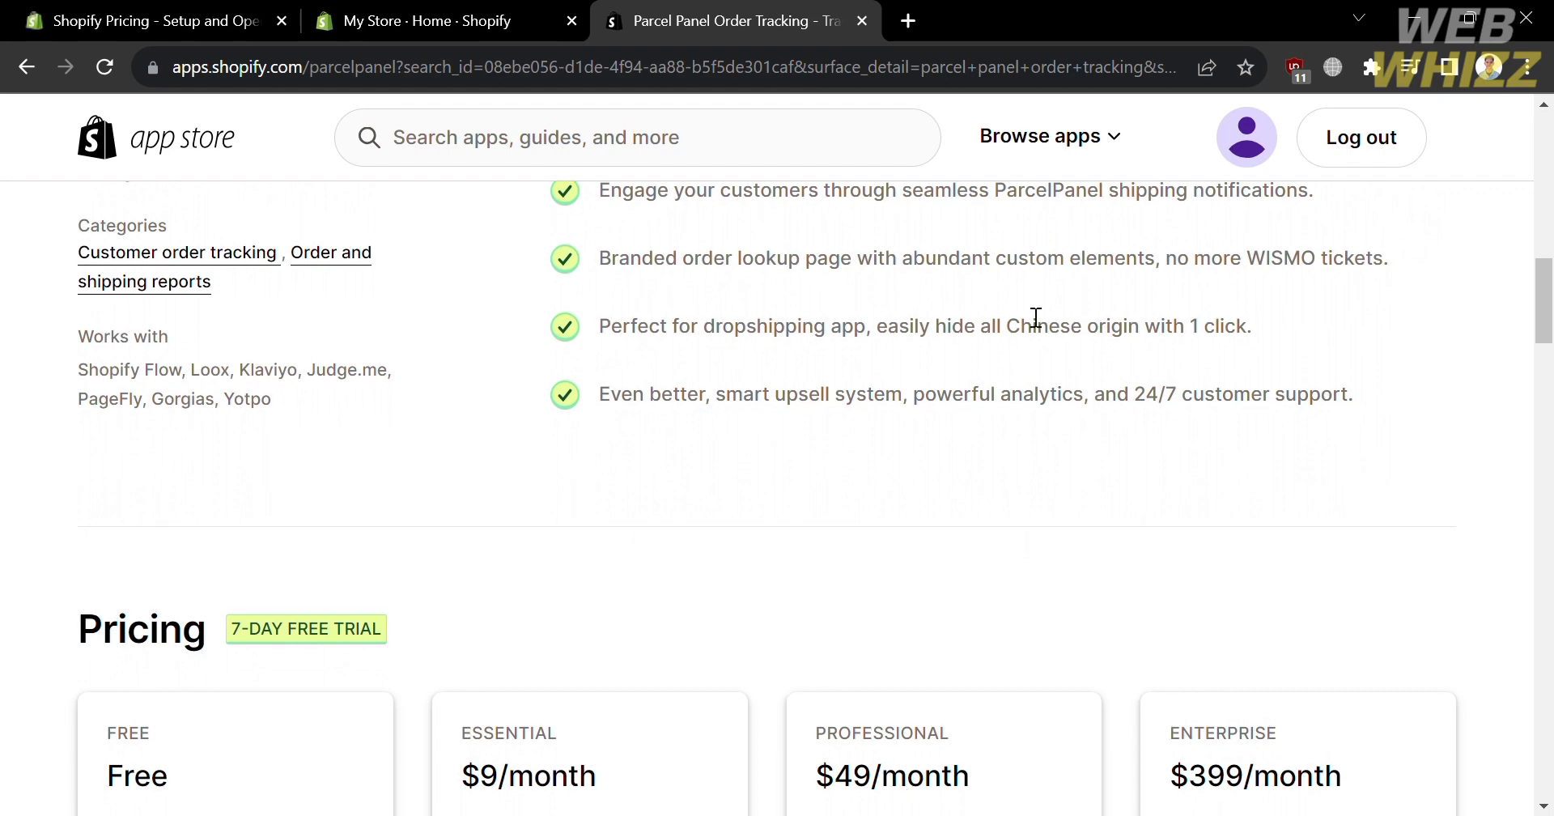
pyautogui.scroll(2, 1219, 657)
pyautogui.scroll(-8, 1219, 657)
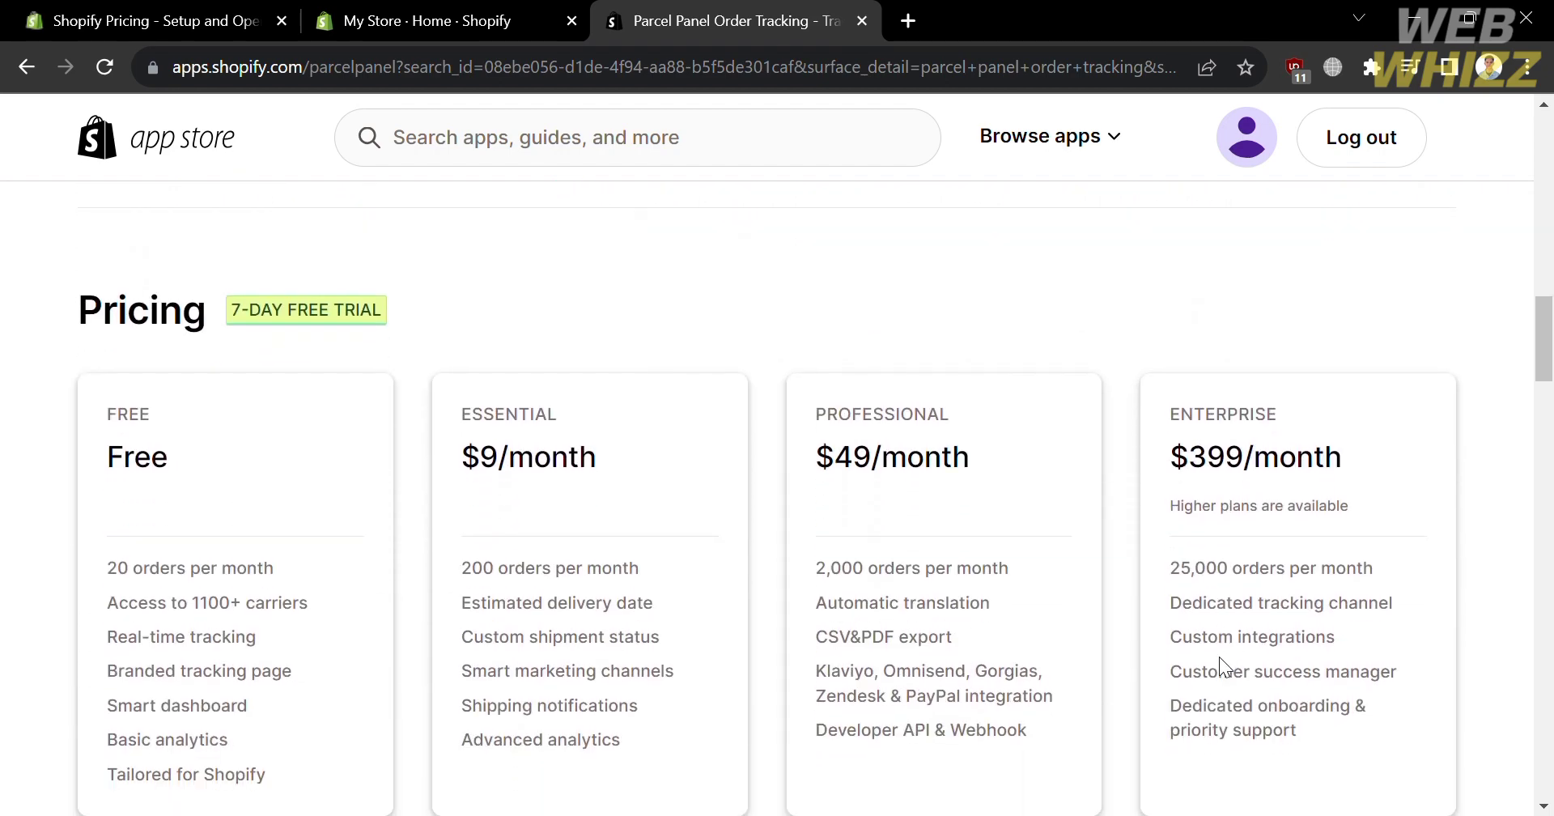
pyautogui.scroll(1, 1219, 657)
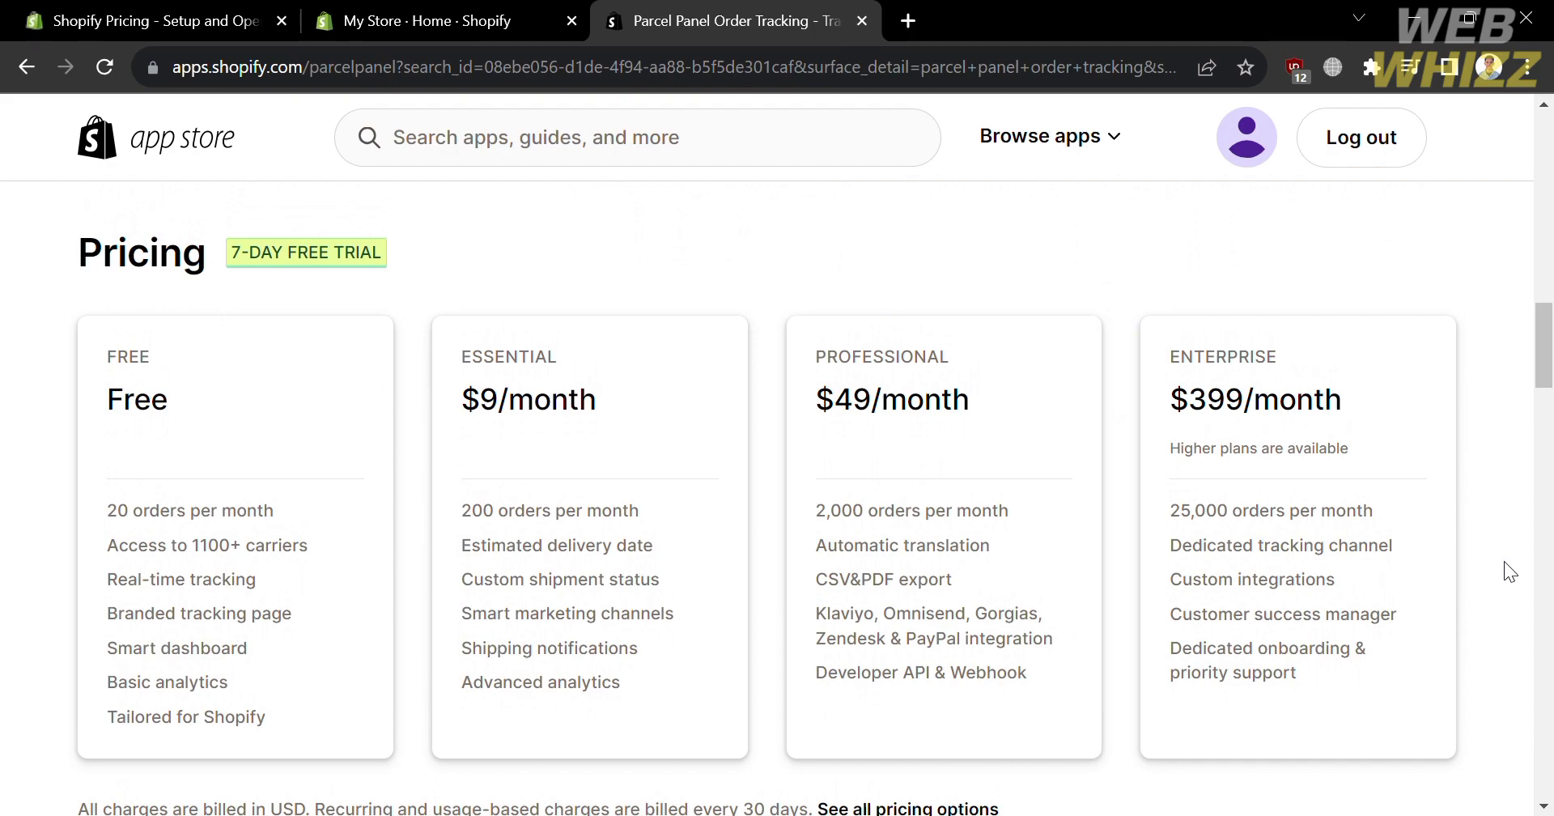
# Return to the top of the listing and start installing Parcel Panel
pyautogui.scroll(-7, 1503, 561)
pyautogui.press('Home')
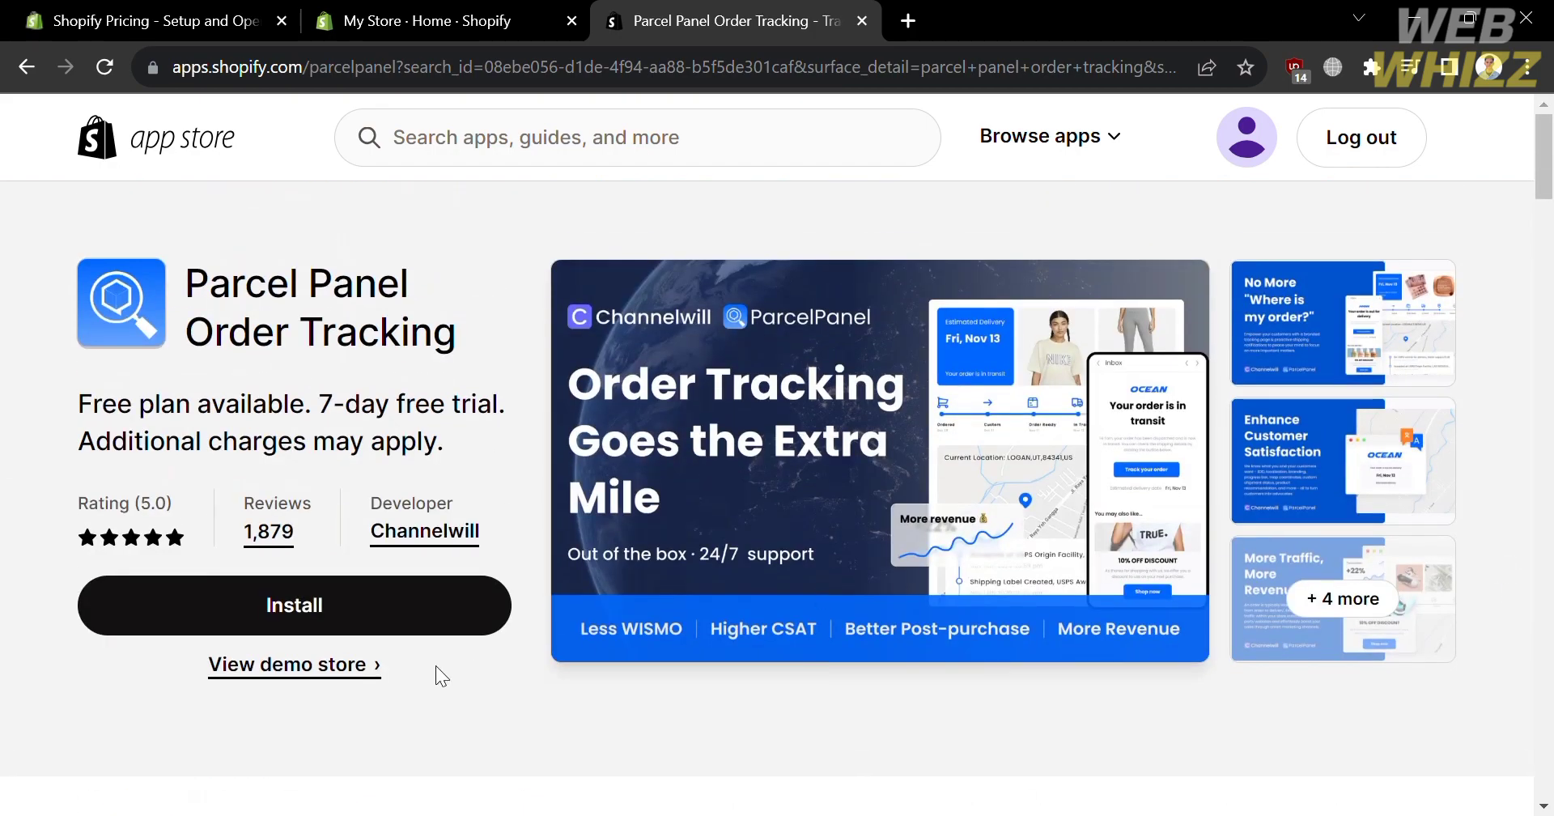
pyautogui.click(422, 614)
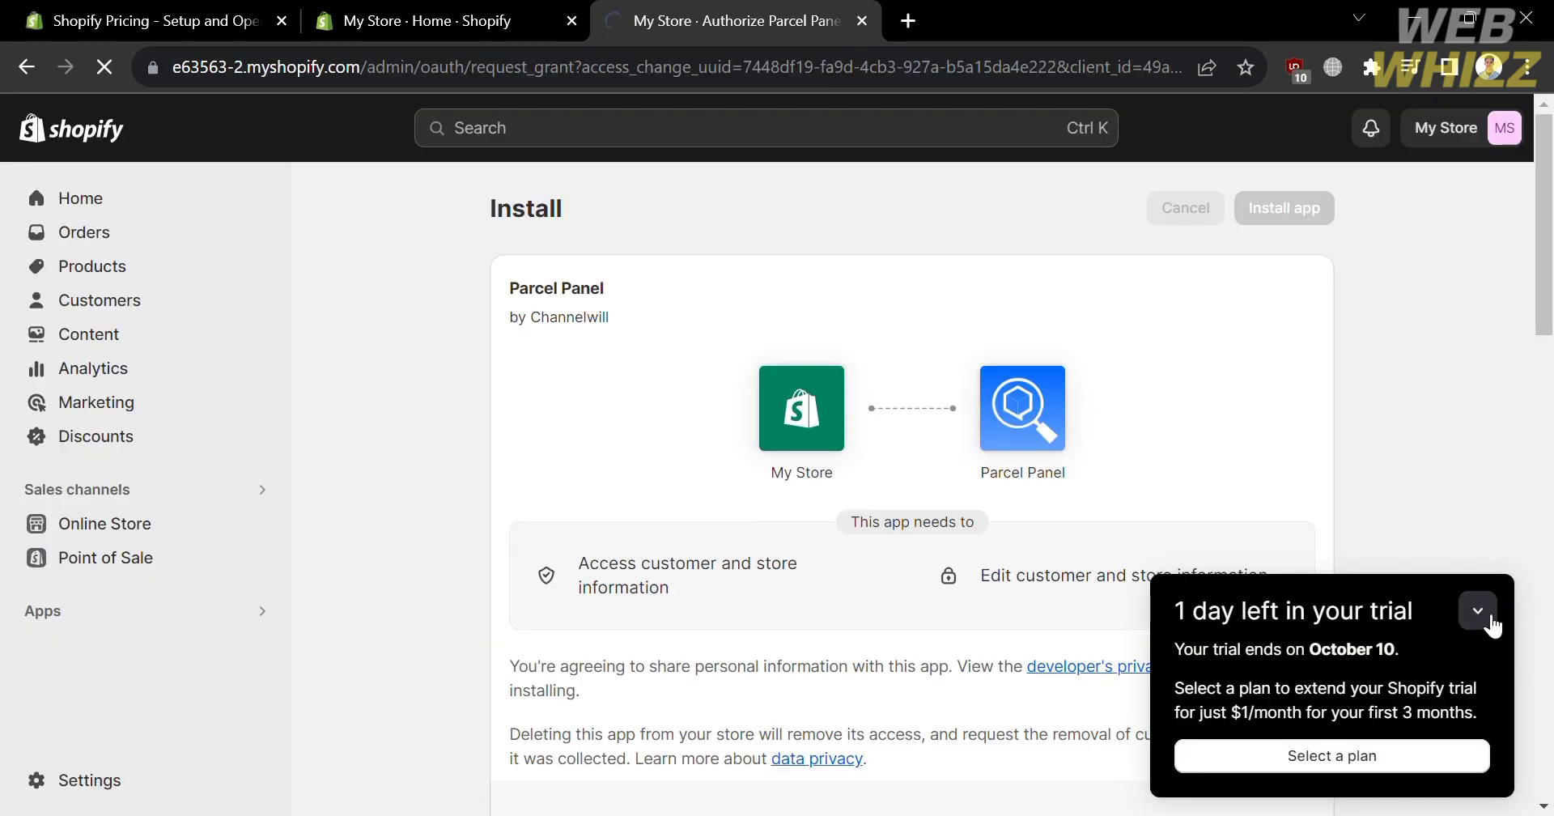
# Collapse the trial popup and approve installing Parcel Panel on the store
pyautogui.click(1478, 610)
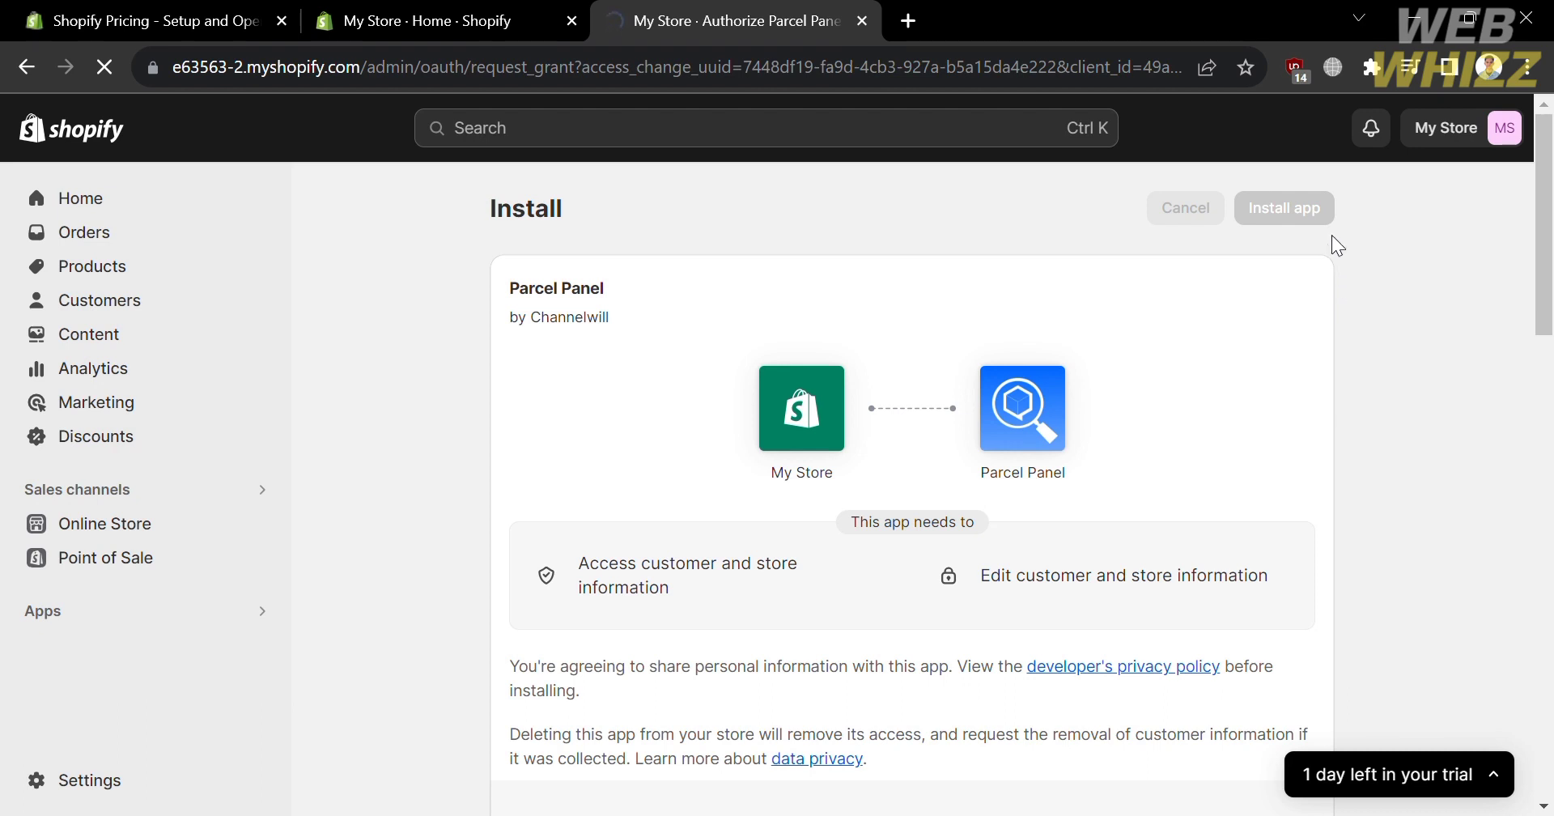
pyautogui.click(1314, 212)
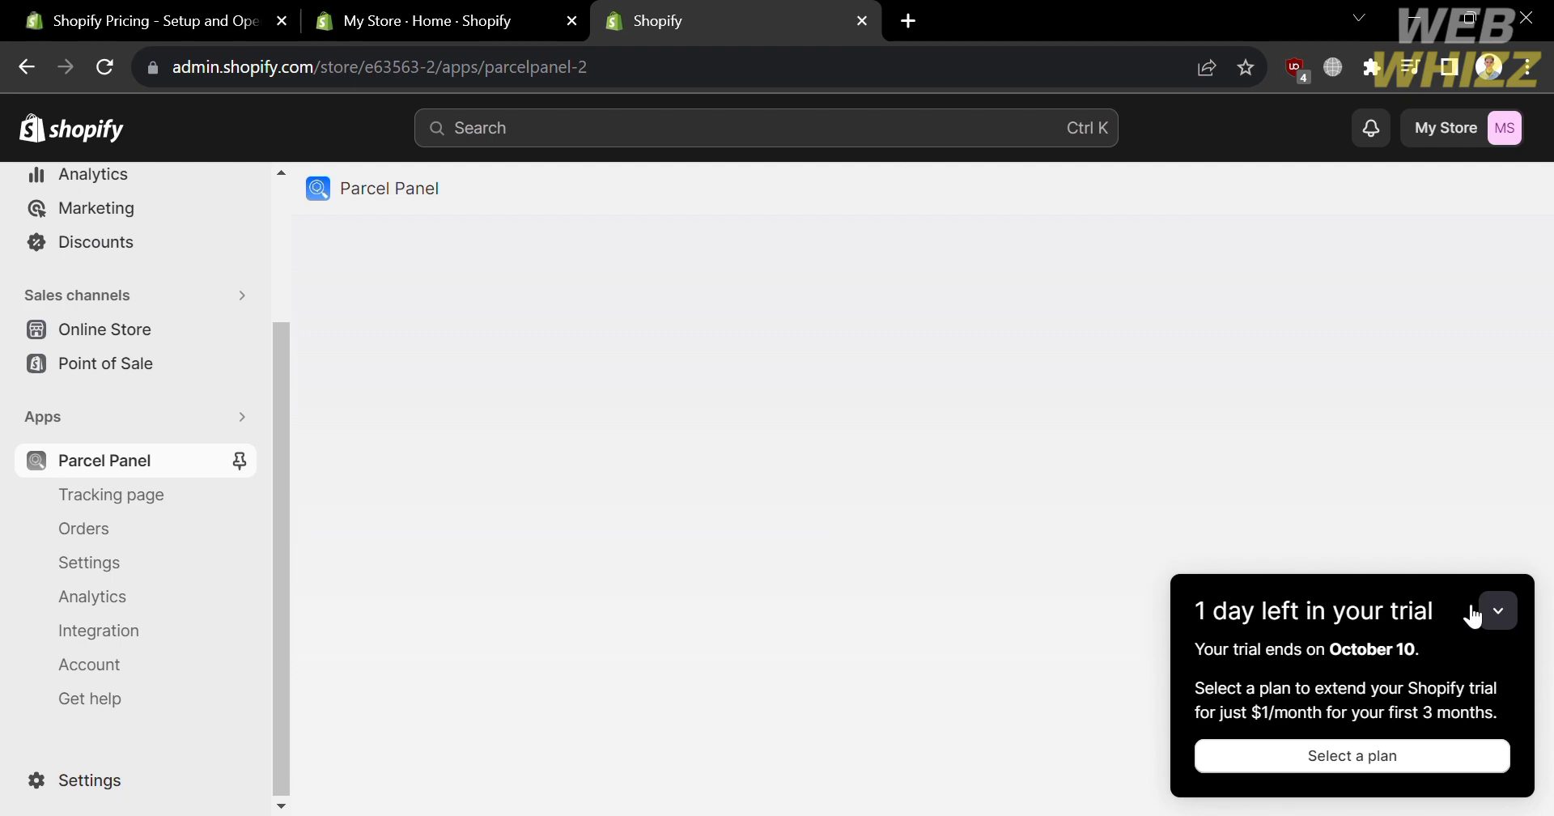
# Collapse the trial reminder and look over the Parcel Panel dashboard's quick setup guide
pyautogui.click(1496, 611)
pyautogui.scroll(-3, 600, 565)
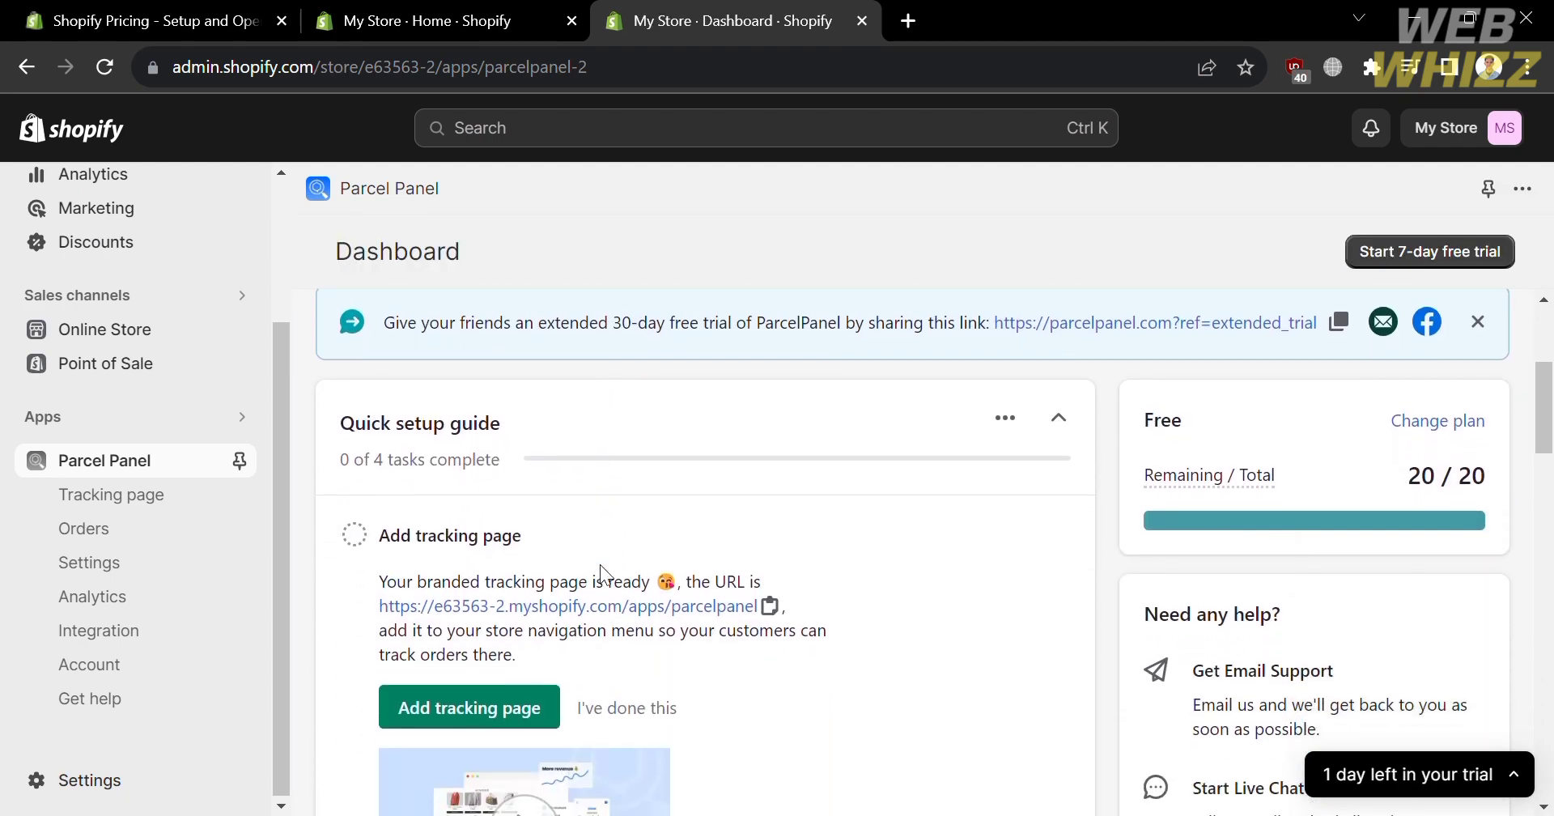
pyautogui.scroll(2, 875, 447)
pyautogui.scroll(-3, 874, 446)
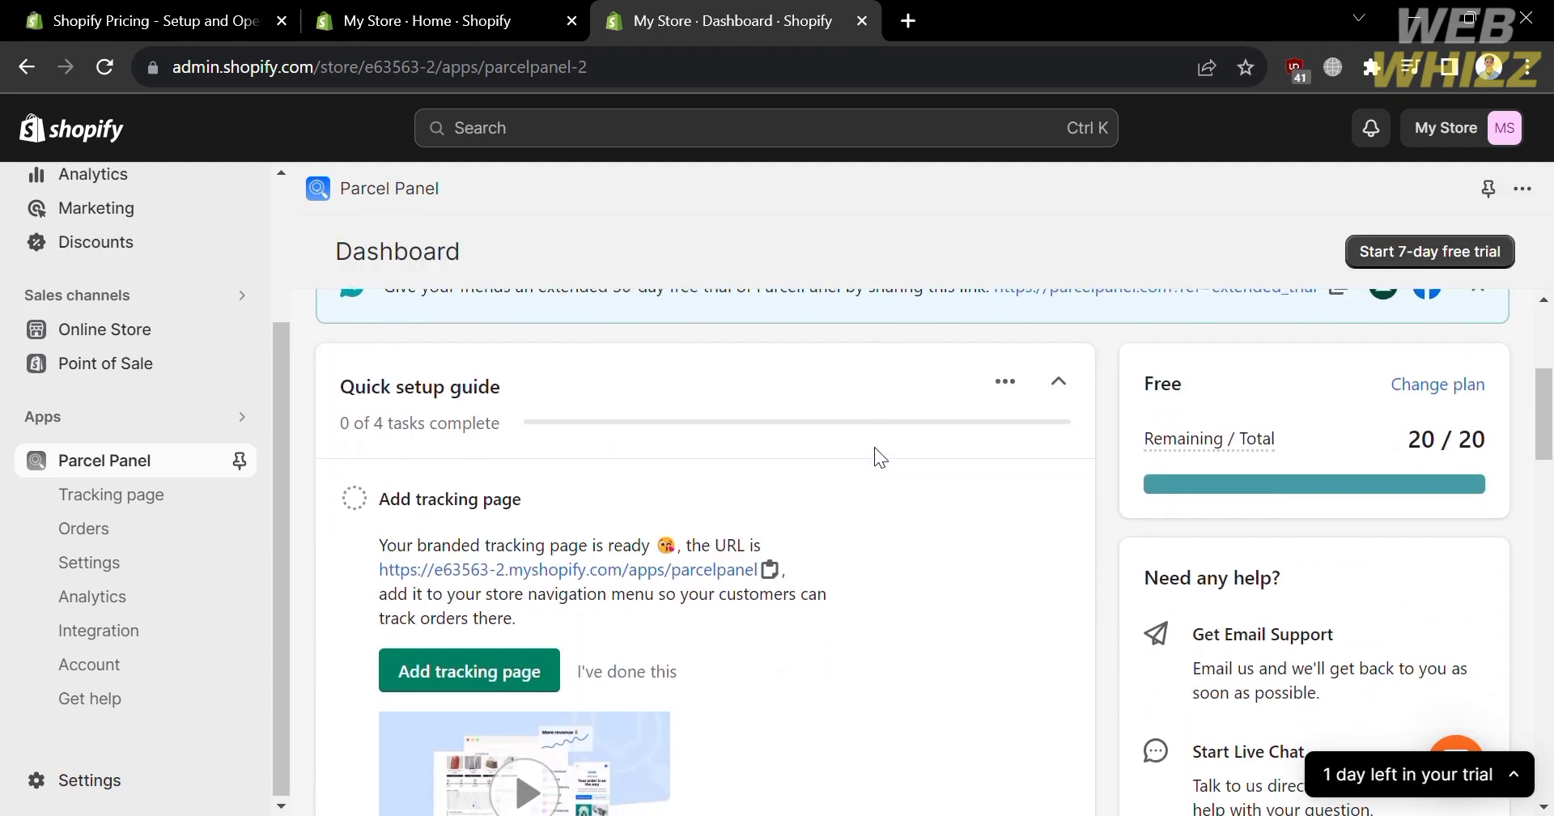
pyautogui.scroll(-4, 562, 607)
pyautogui.scroll(-1, 562, 607)
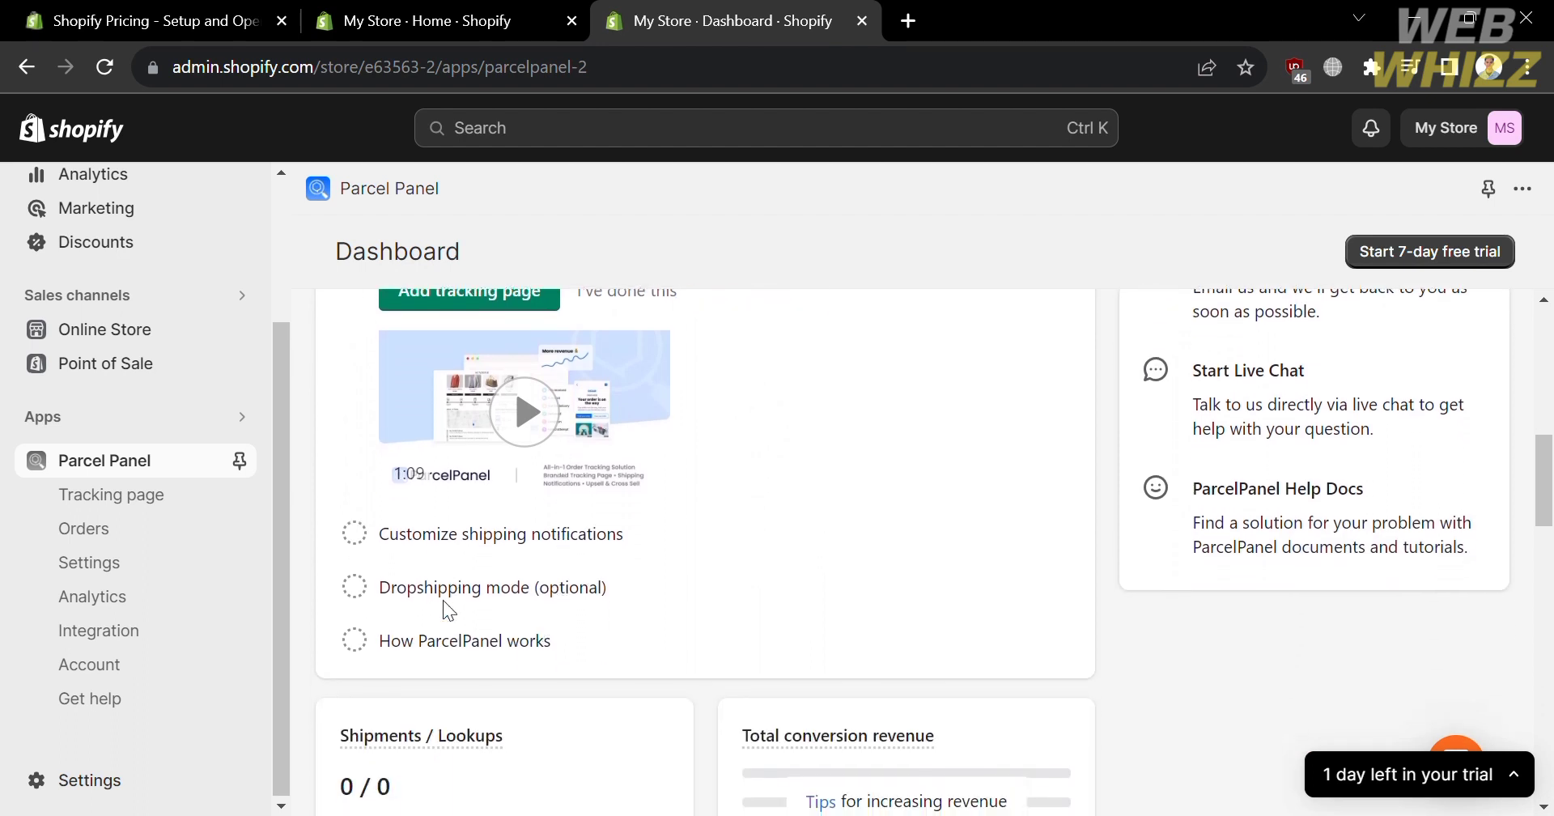
pyautogui.scroll(4, 545, 660)
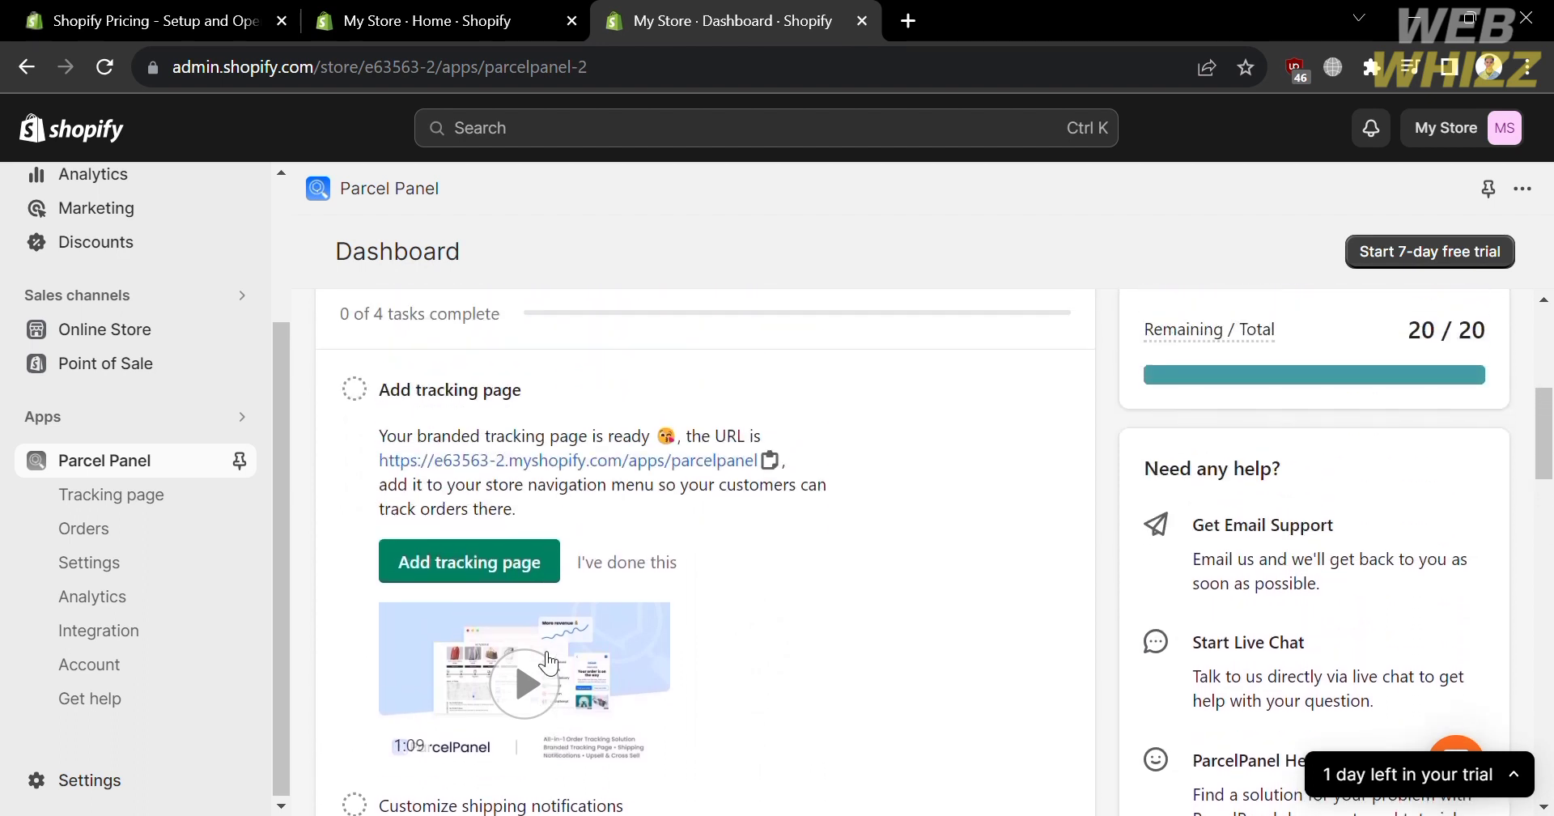
# Add the tracking page to the store navigation, close the Navigation tab, and open Tracking page settings
pyautogui.click(526, 648)
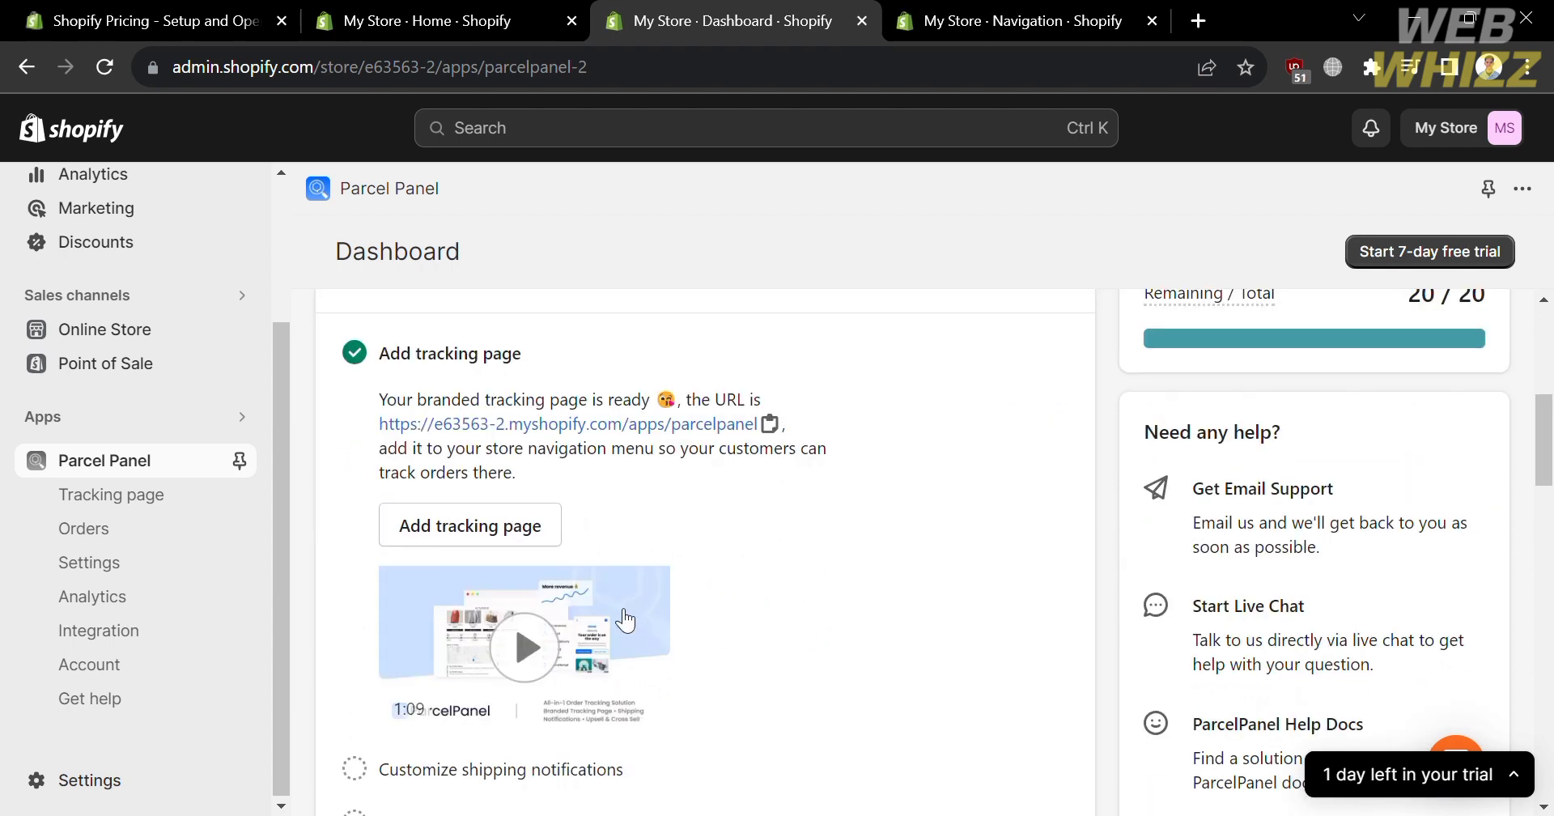
pyautogui.scroll(-2, 625, 621)
pyautogui.scroll(-6, 625, 621)
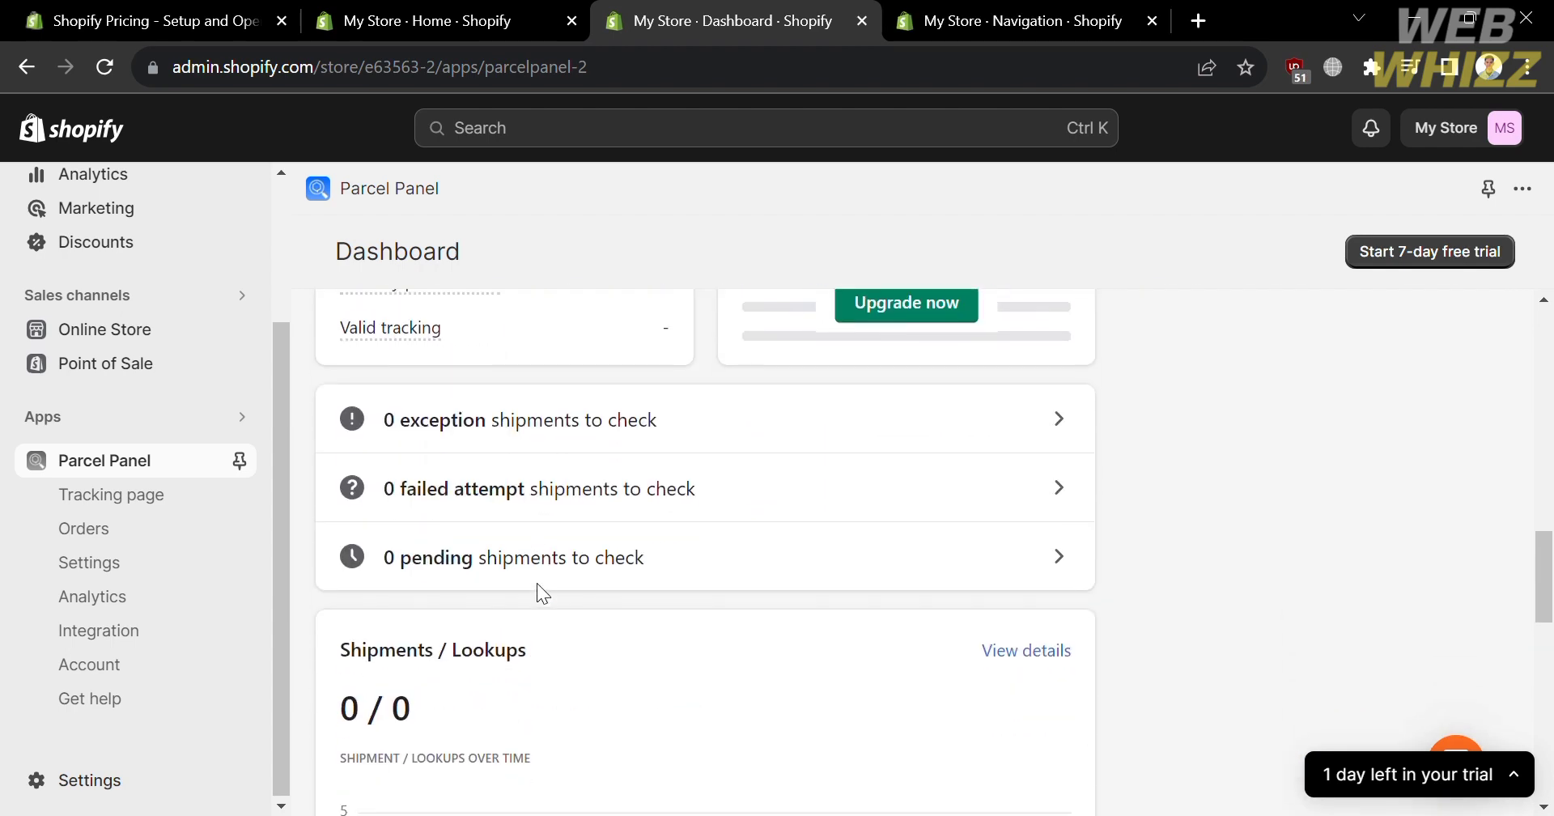
pyautogui.scroll(1, 536, 582)
pyautogui.scroll(2, 537, 583)
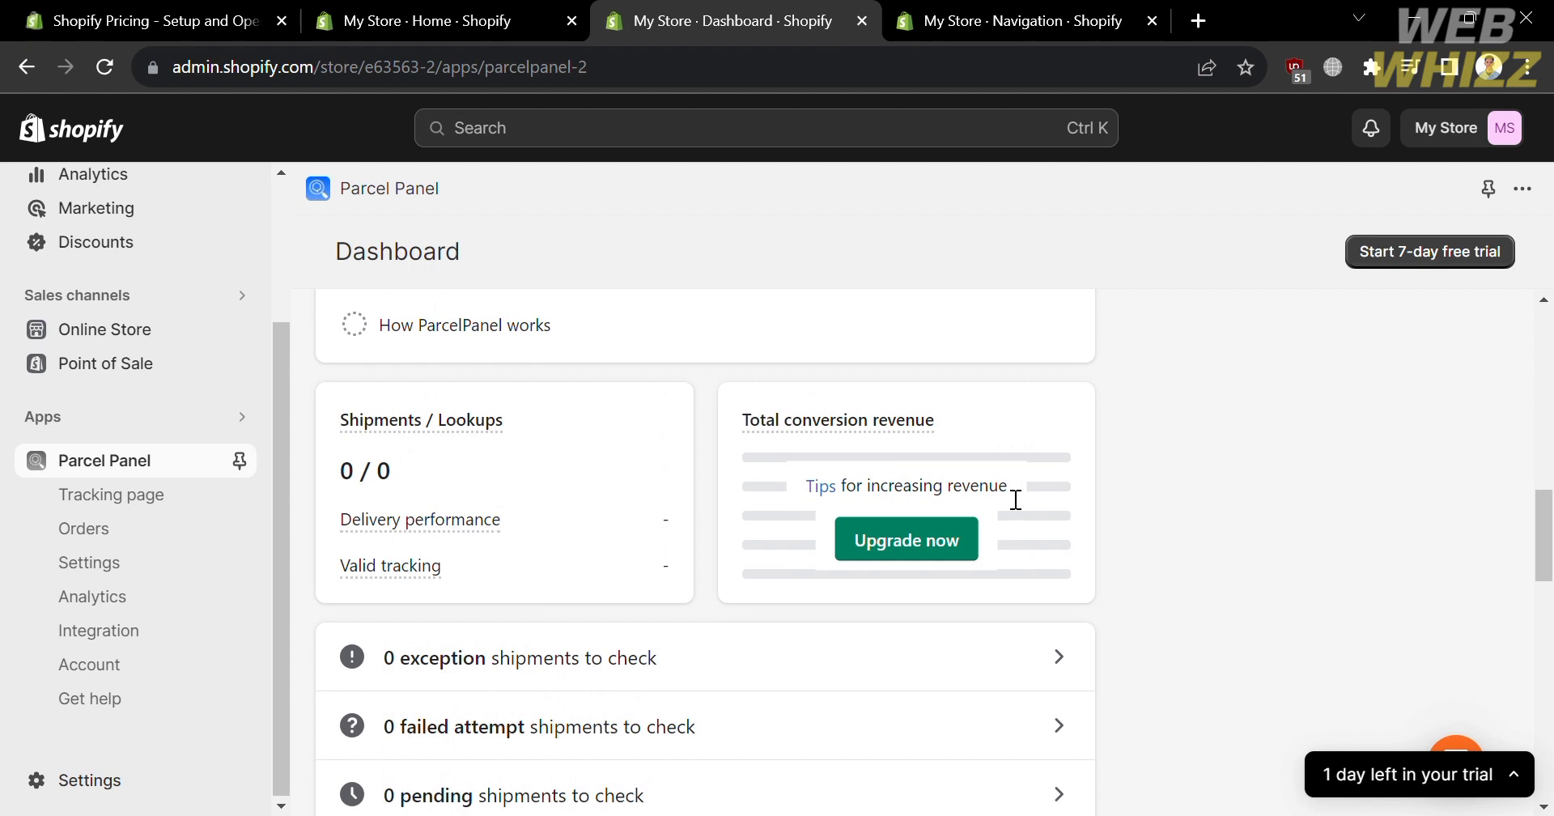
pyautogui.scroll(-5, 1036, 640)
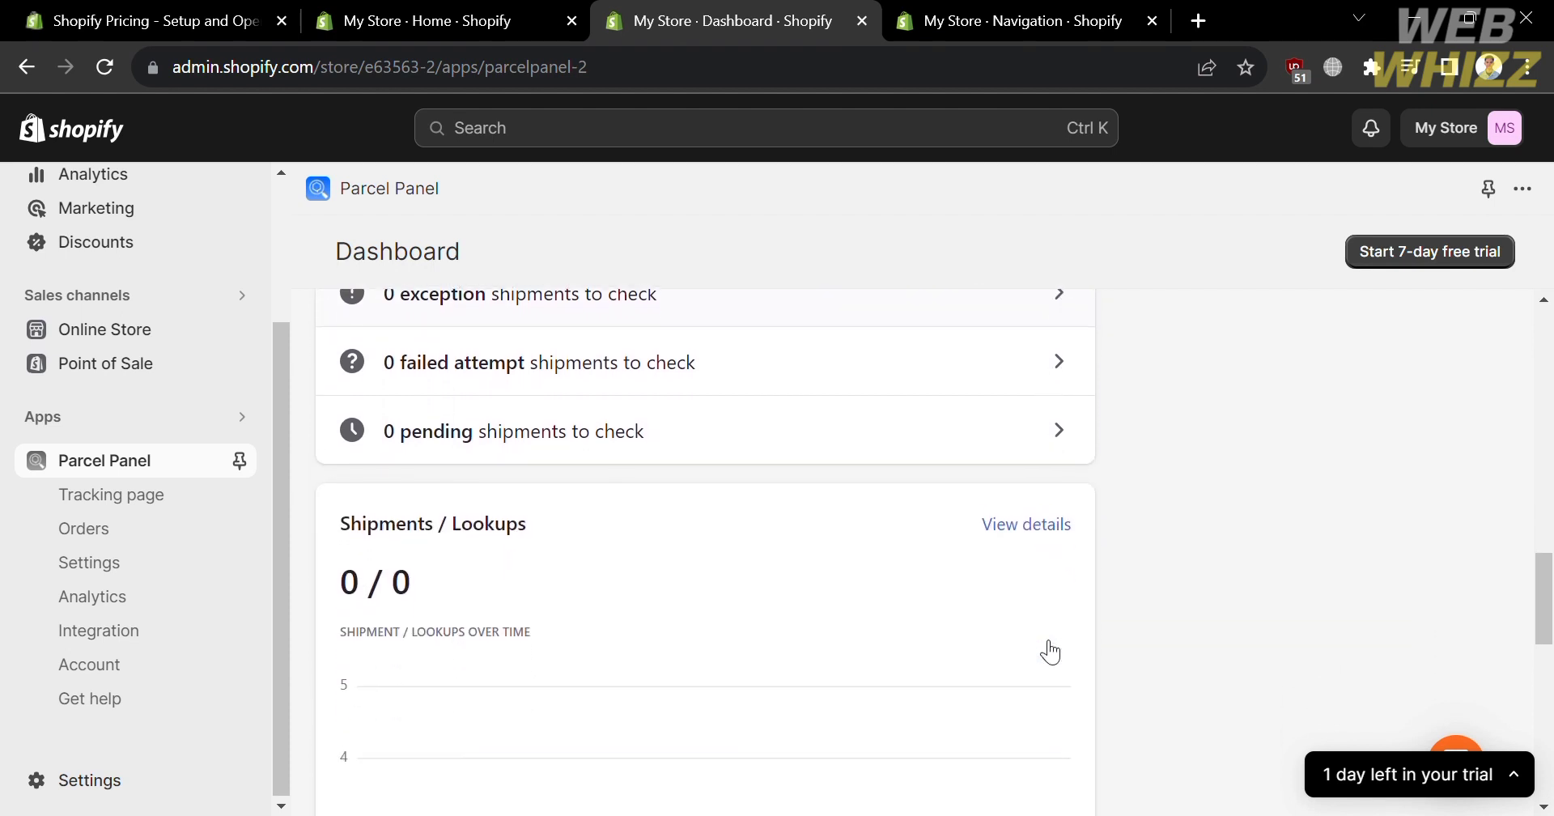
pyautogui.scroll(-9, 1050, 651)
pyautogui.scroll(8, 1050, 652)
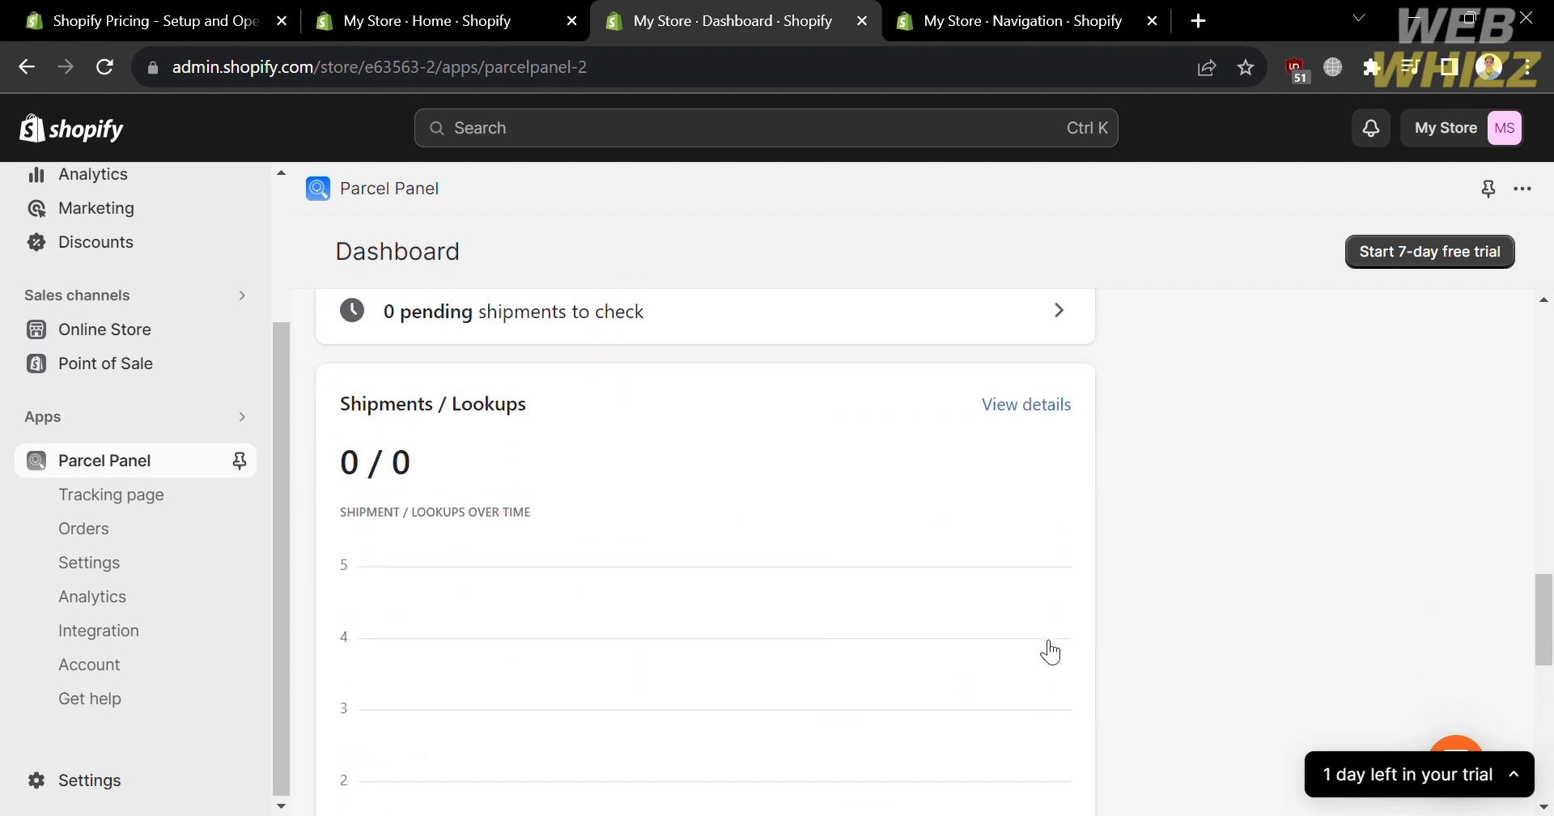
pyautogui.scroll(-7, 790, 607)
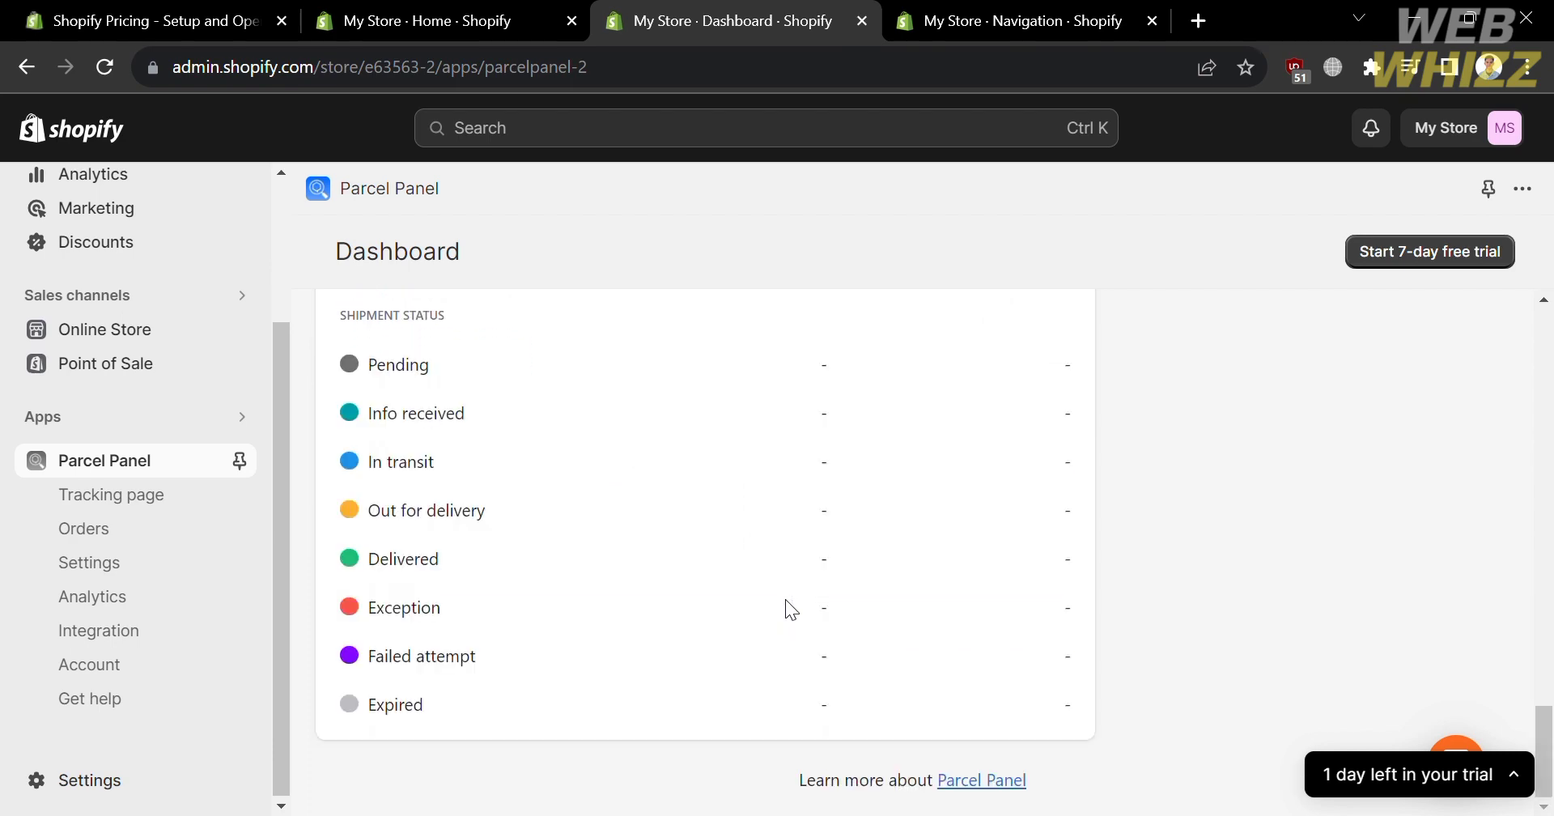
pyautogui.scroll(3, 786, 602)
pyautogui.scroll(-3, 786, 602)
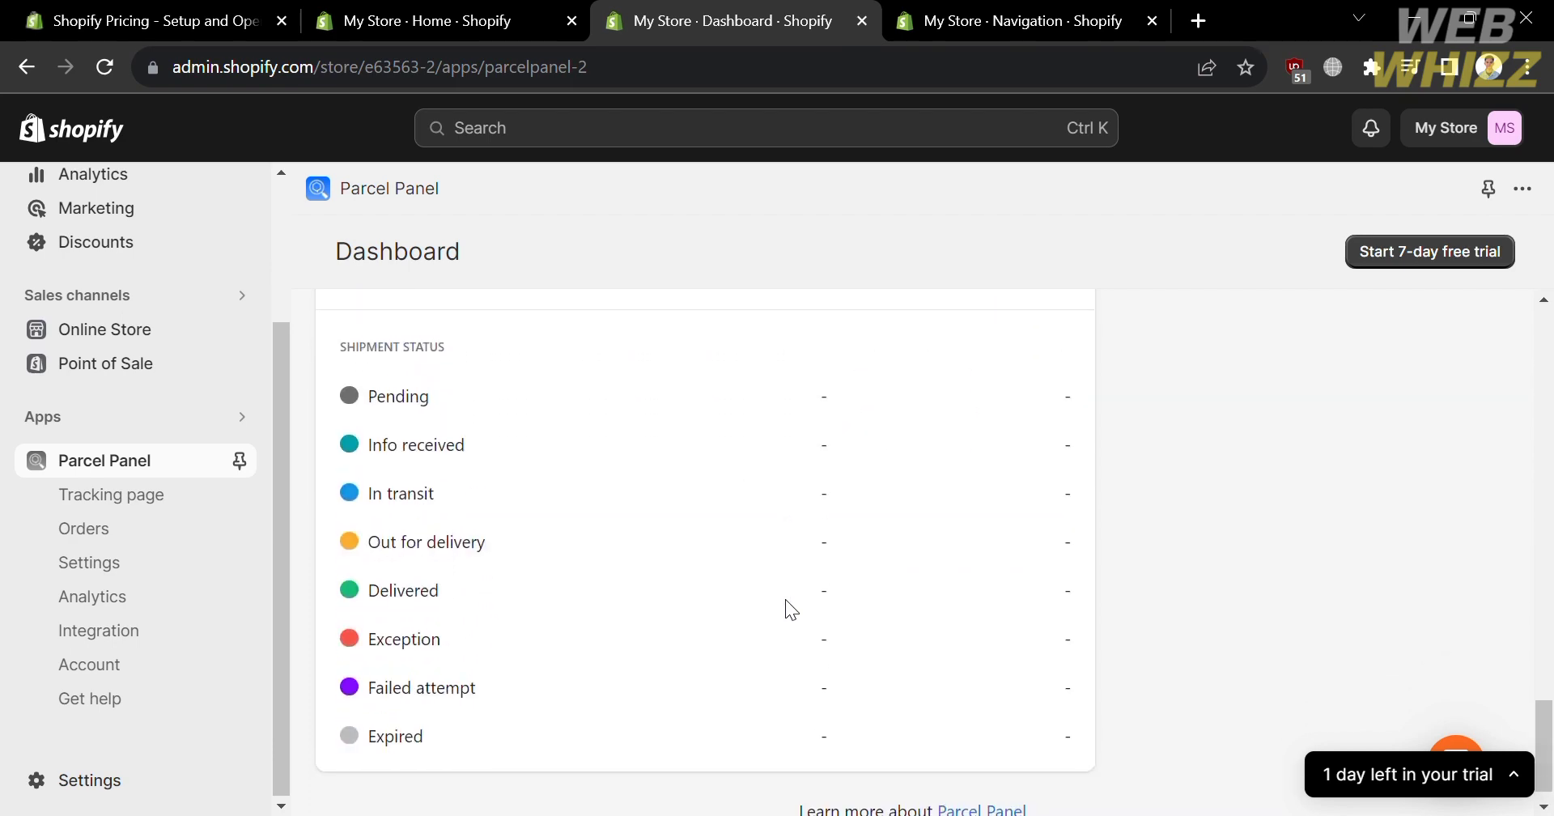
pyautogui.scroll(15, 786, 603)
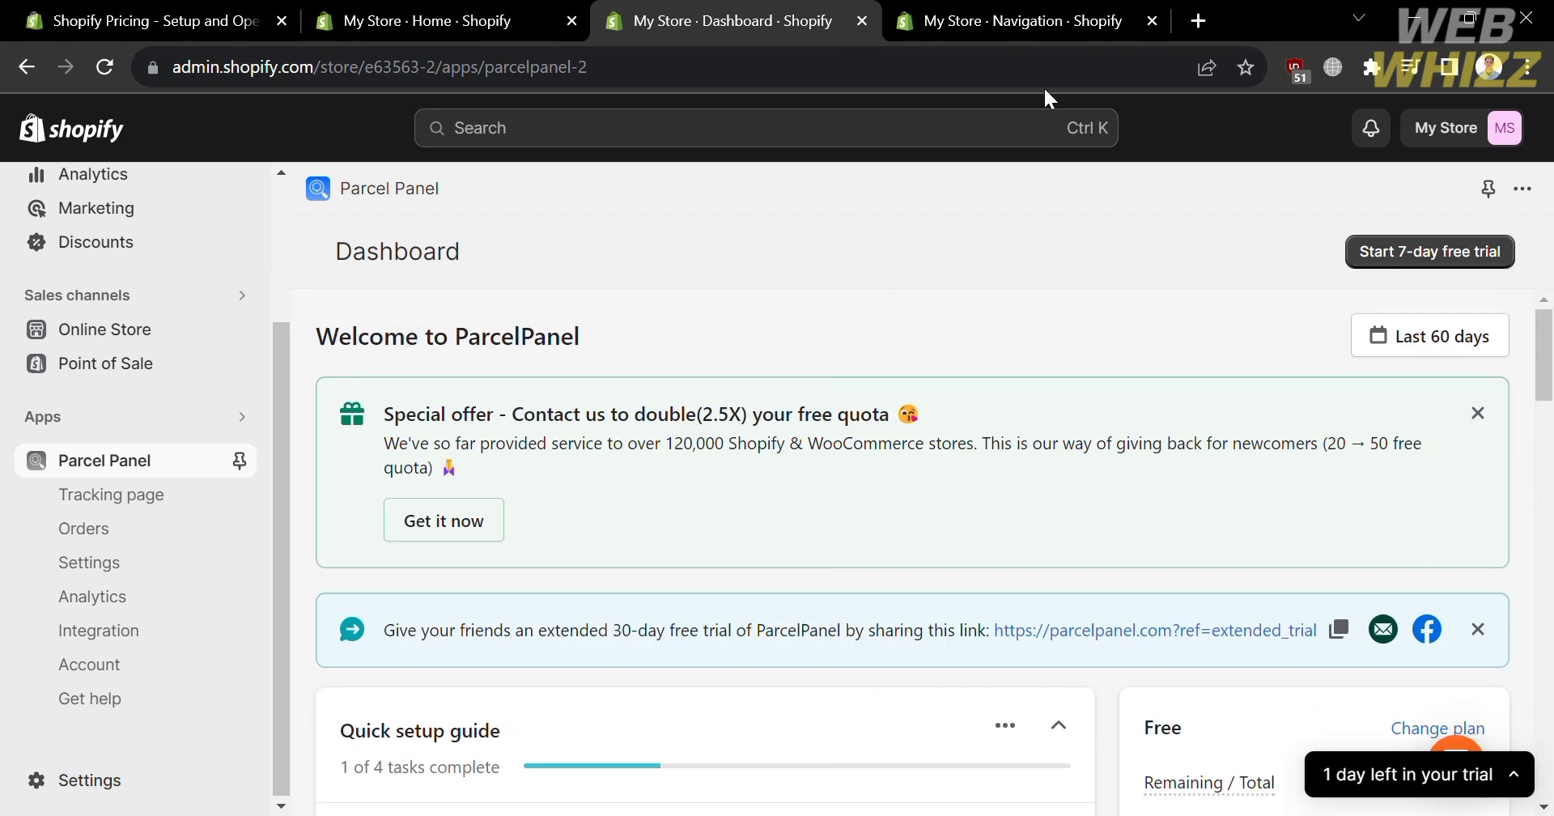
pyautogui.click(1152, 20)
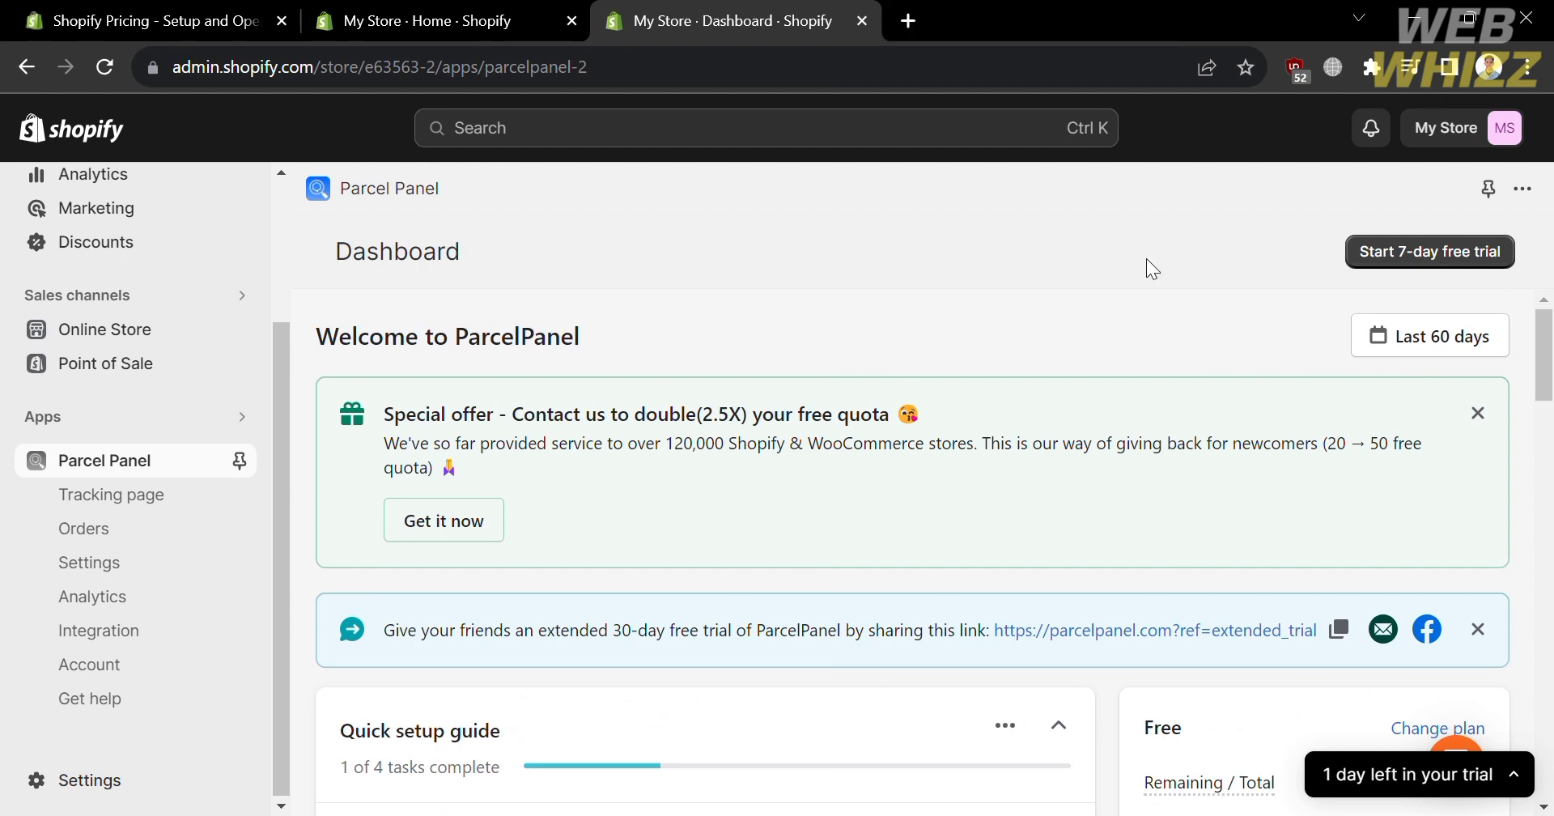
pyautogui.click(111, 495)
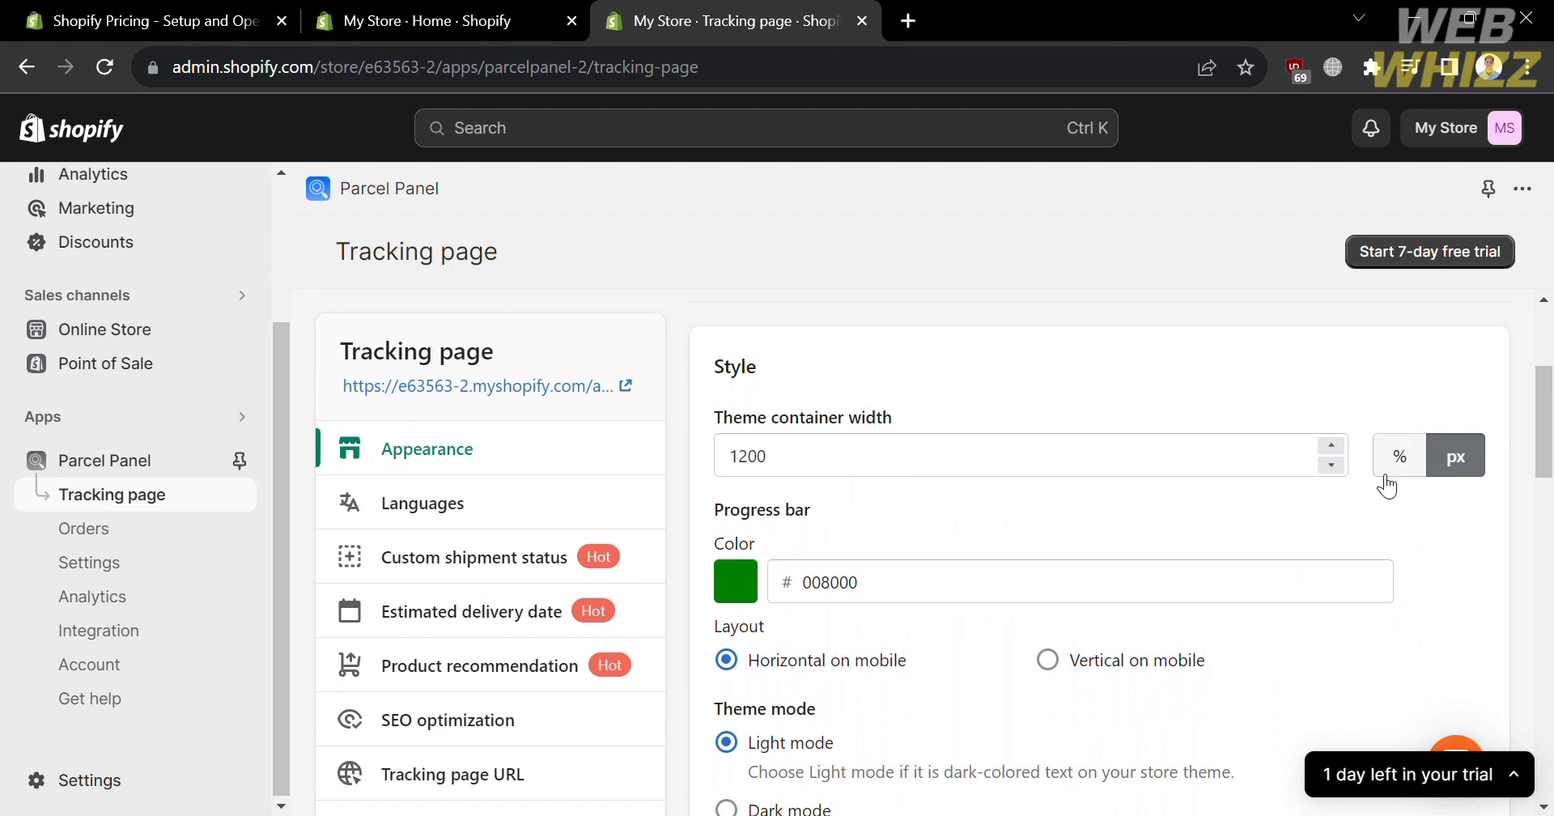
# Nudge the theme container width to 1202, then set it back to 1200
pyautogui.click(1340, 455)
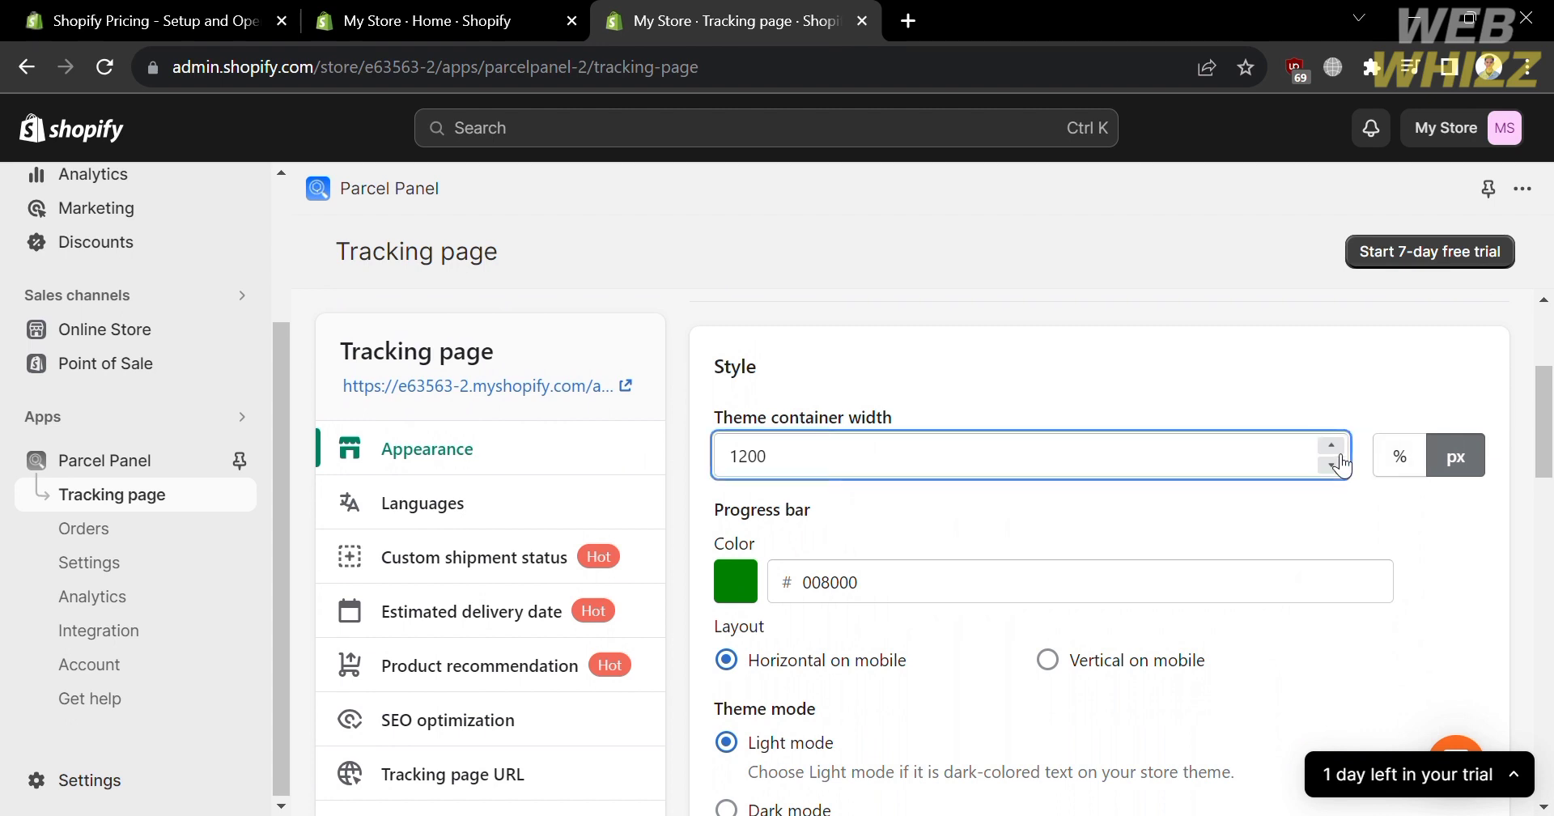
pyautogui.doubleClick(1332, 446)
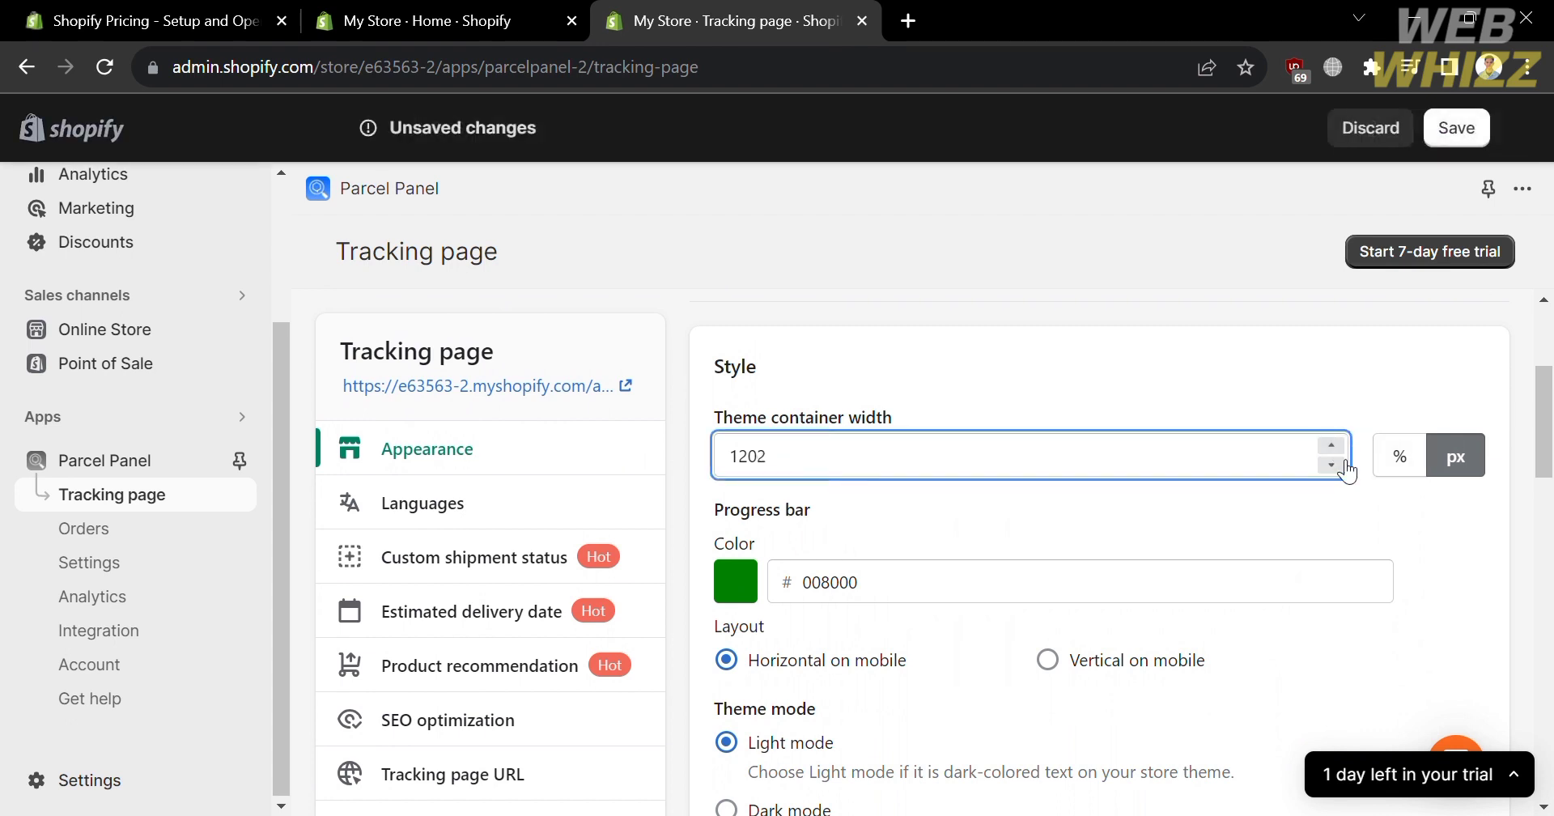
pyautogui.doubleClick(1339, 468)
pyautogui.scroll(-2, 1346, 478)
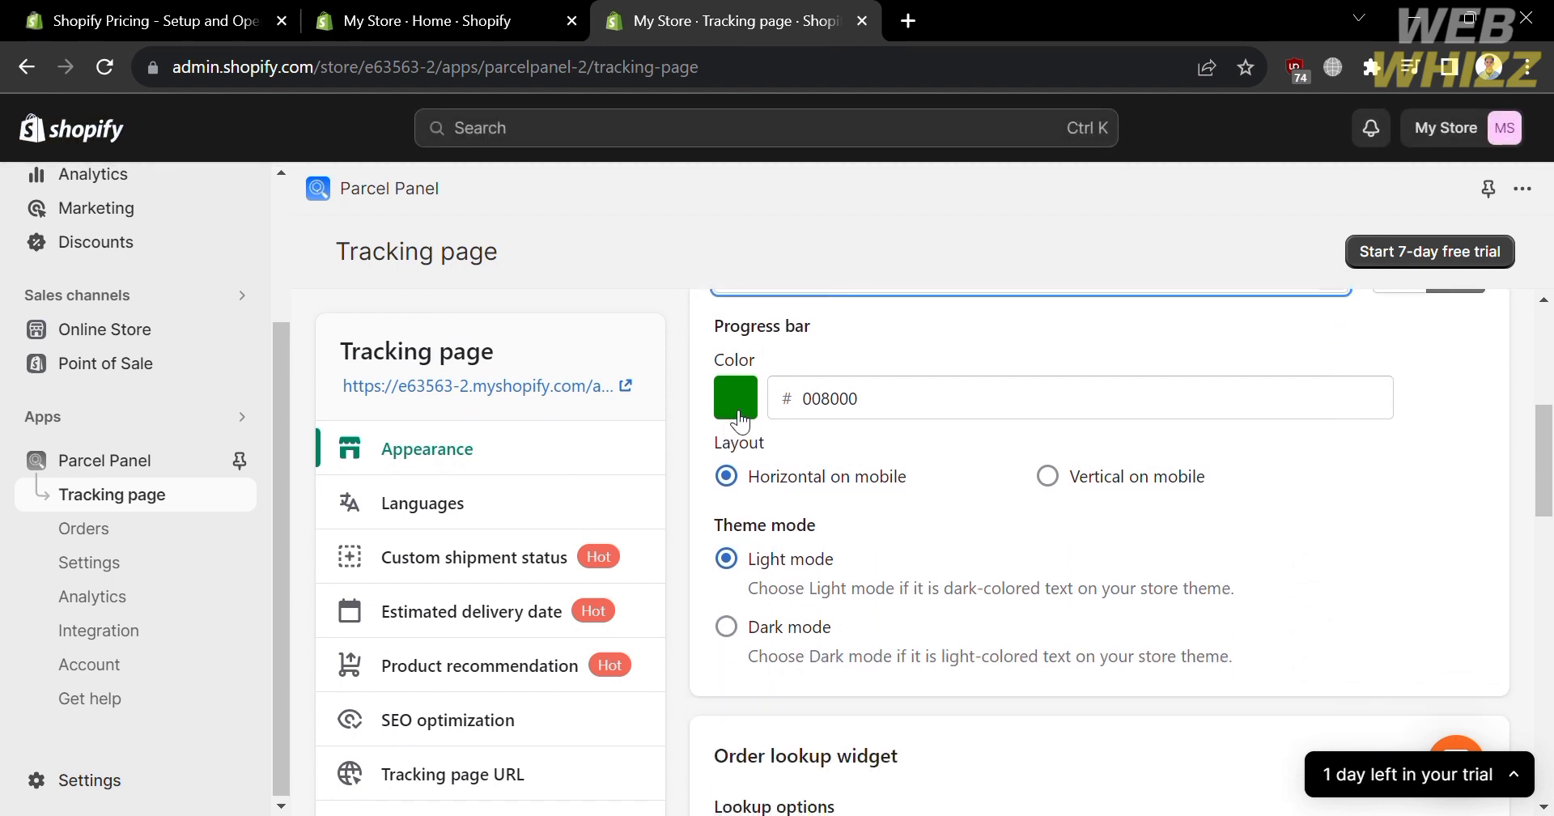
# Set the progress bar colour to red (d93636) and switch the theme to Dark mode
pyautogui.click(739, 420)
pyautogui.click(860, 462)
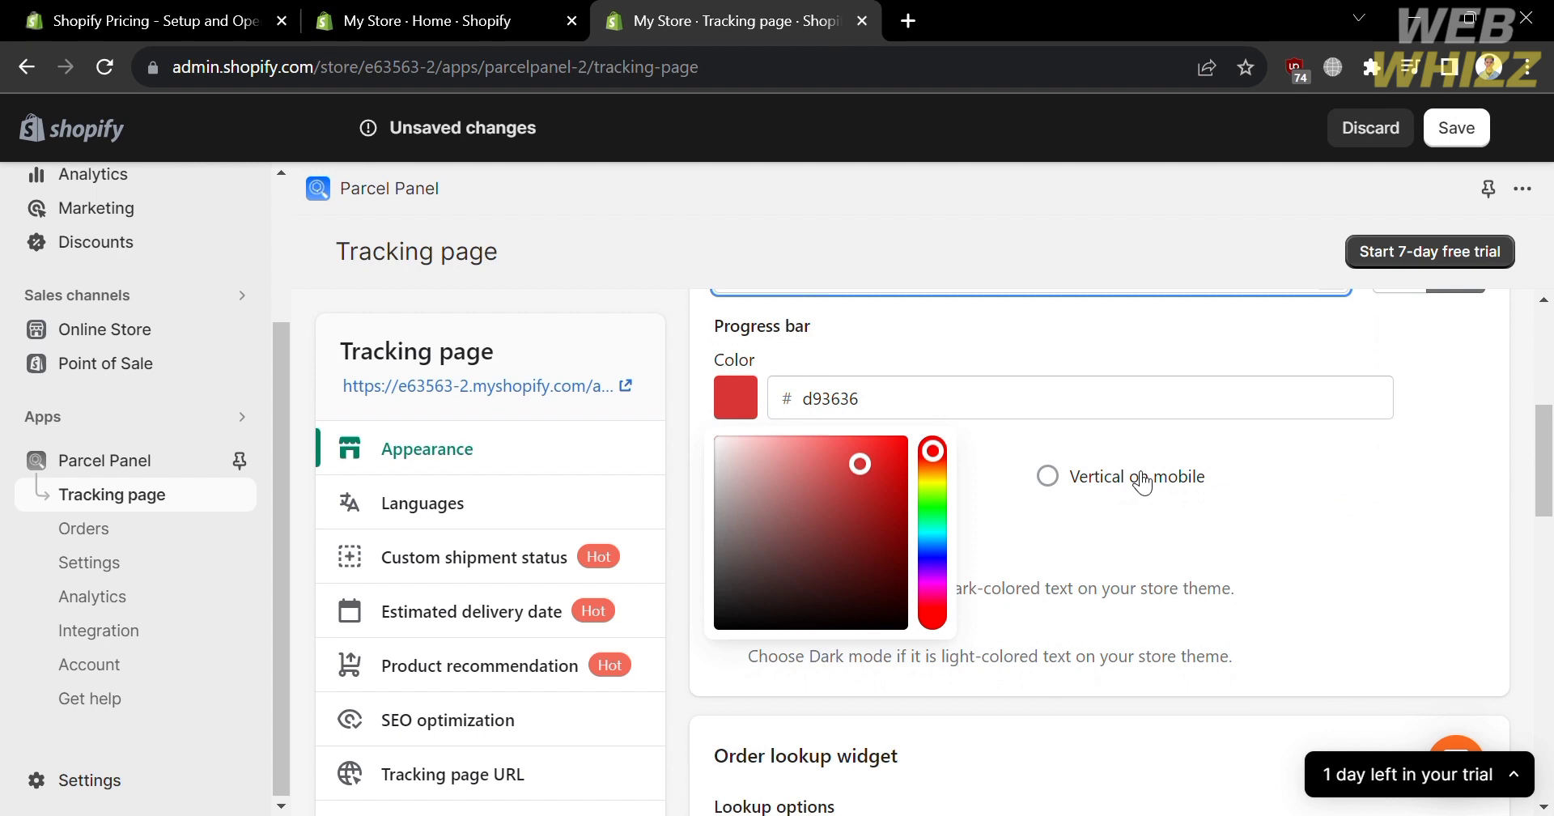
pyautogui.click(1224, 491)
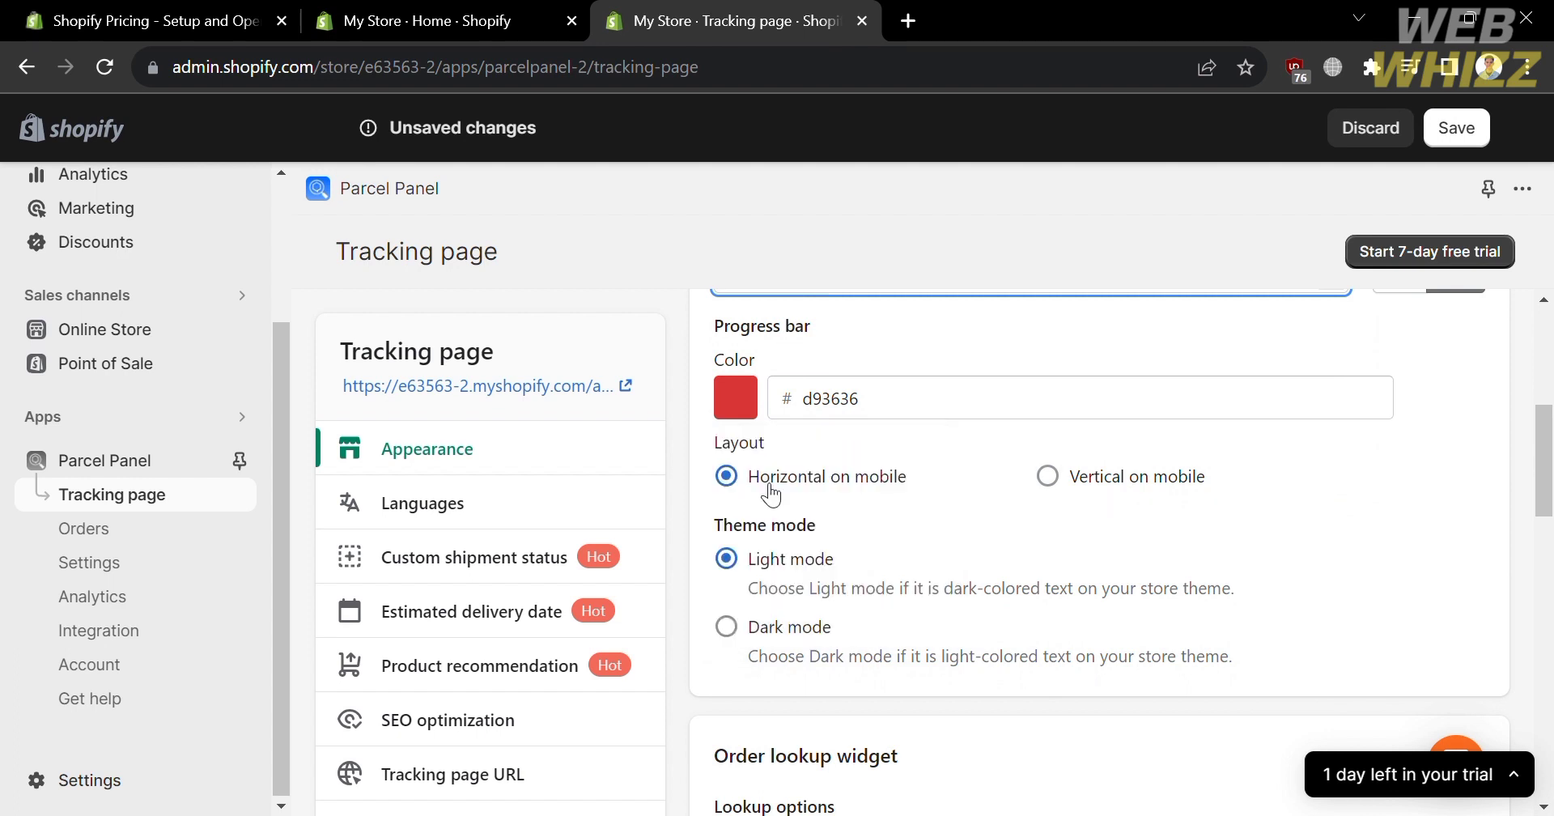
pyautogui.scroll(-1, 772, 600)
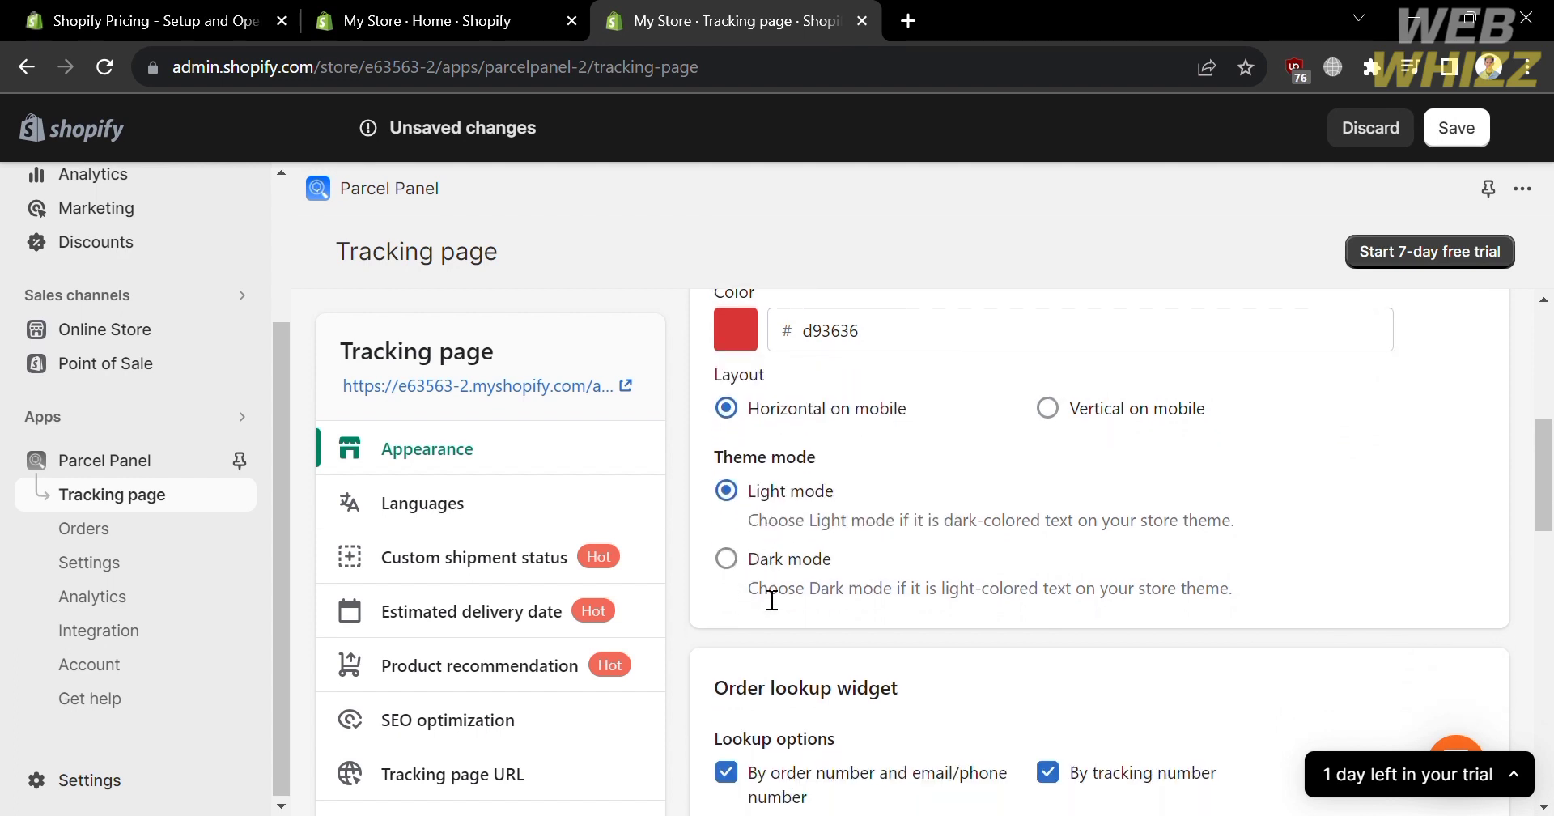
pyautogui.click(732, 560)
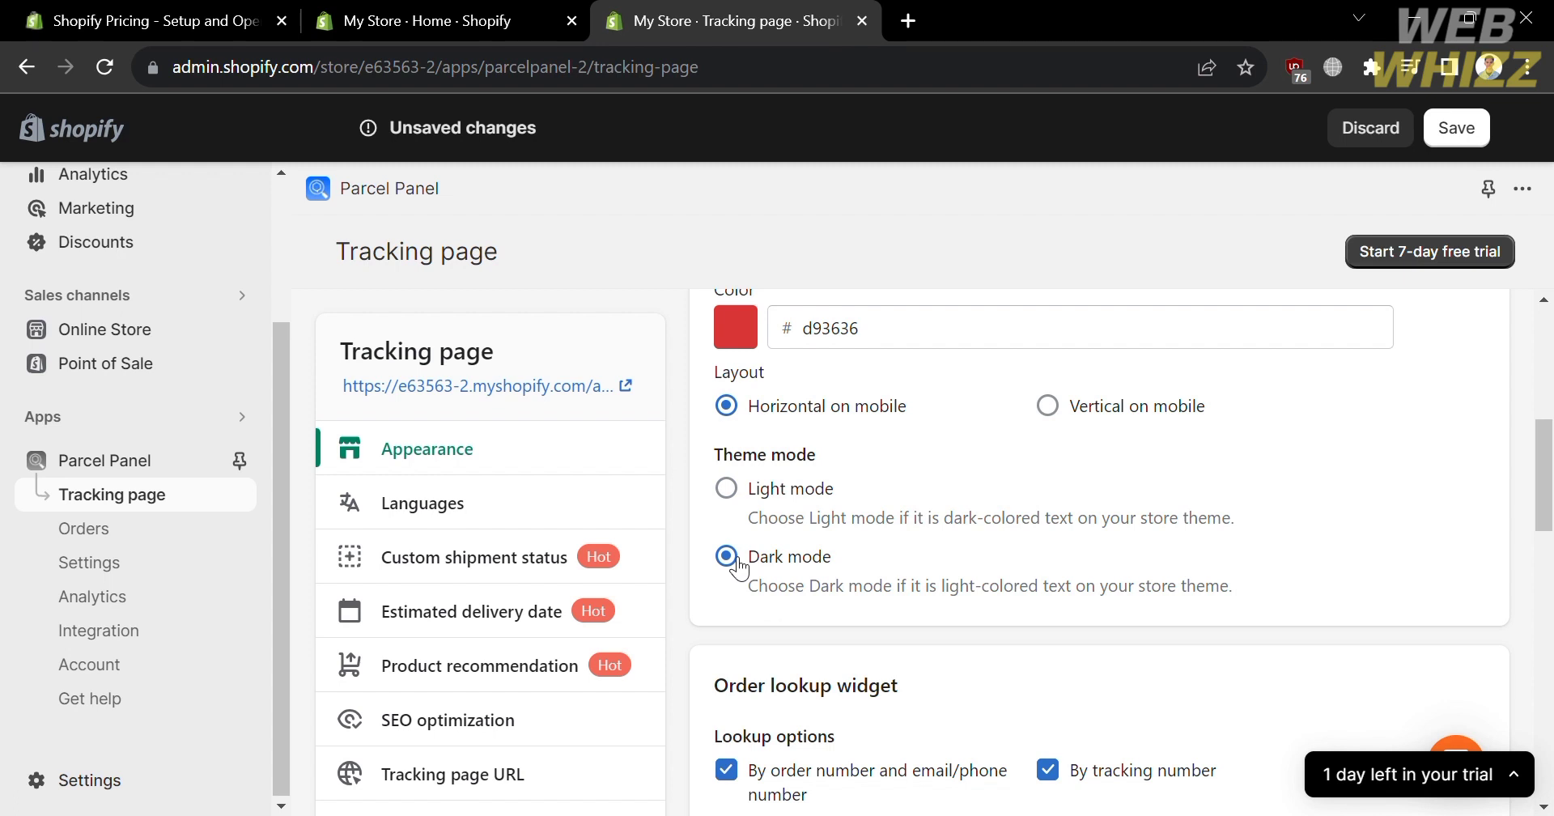
# Try centering the tracking map on the shipping address, then set it back to Current location
pyautogui.scroll(-4, 815, 625)
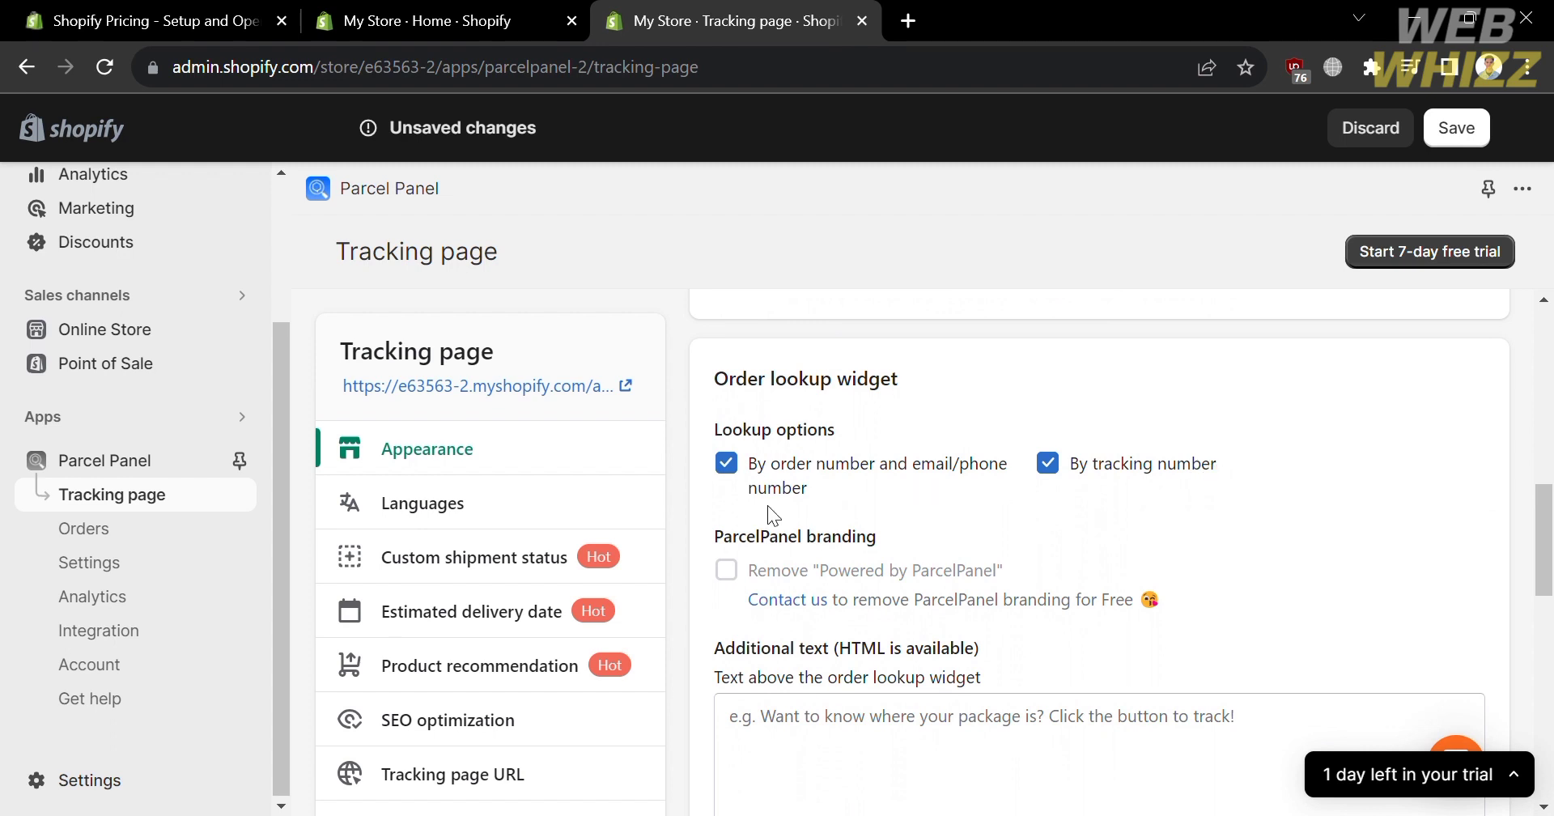
pyautogui.scroll(-1, 906, 743)
pyautogui.scroll(-3, 907, 743)
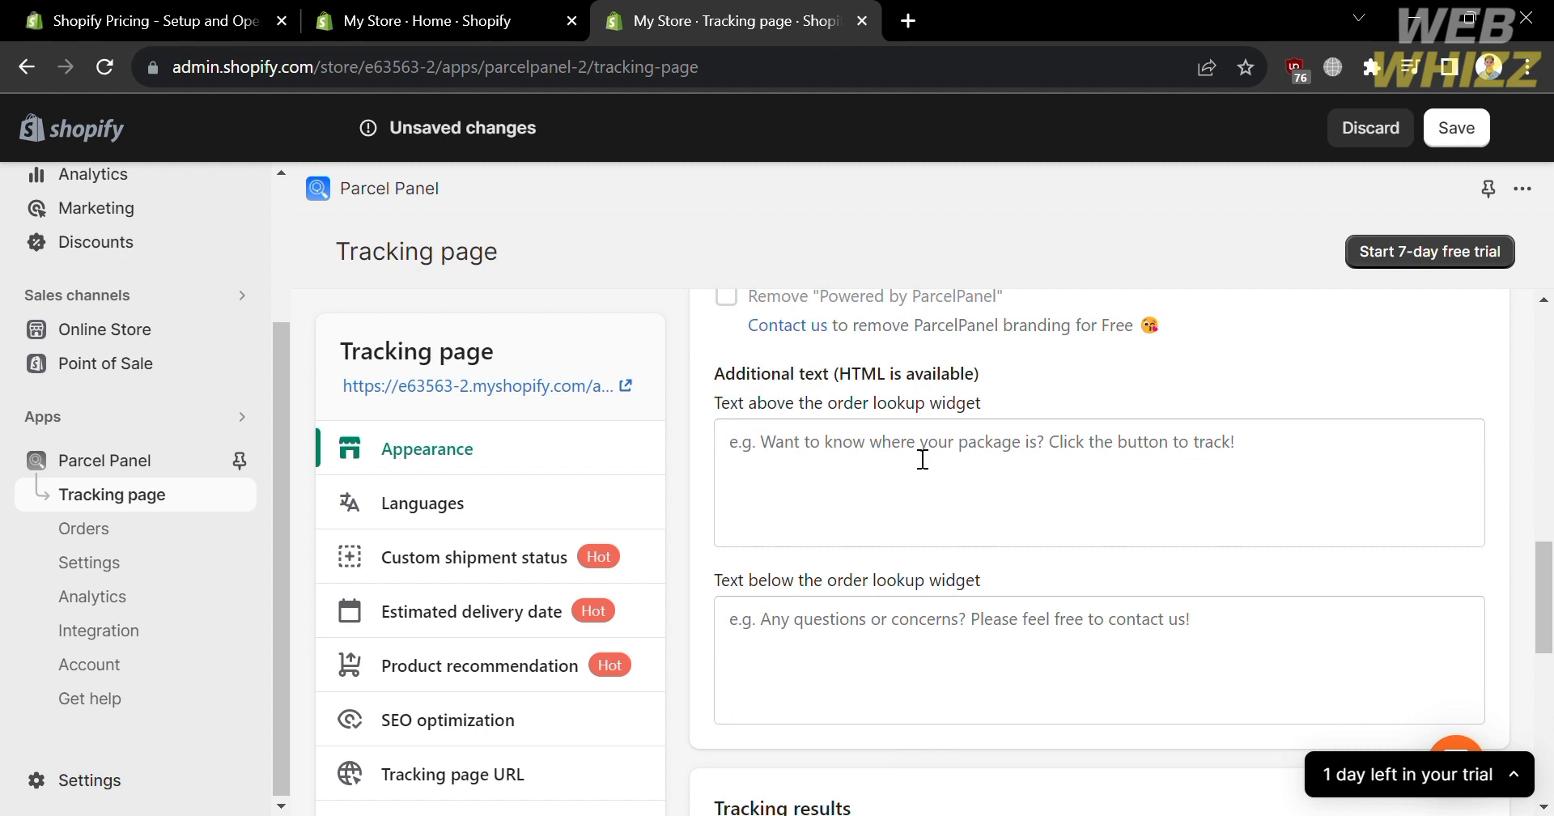
pyautogui.scroll(-5, 962, 630)
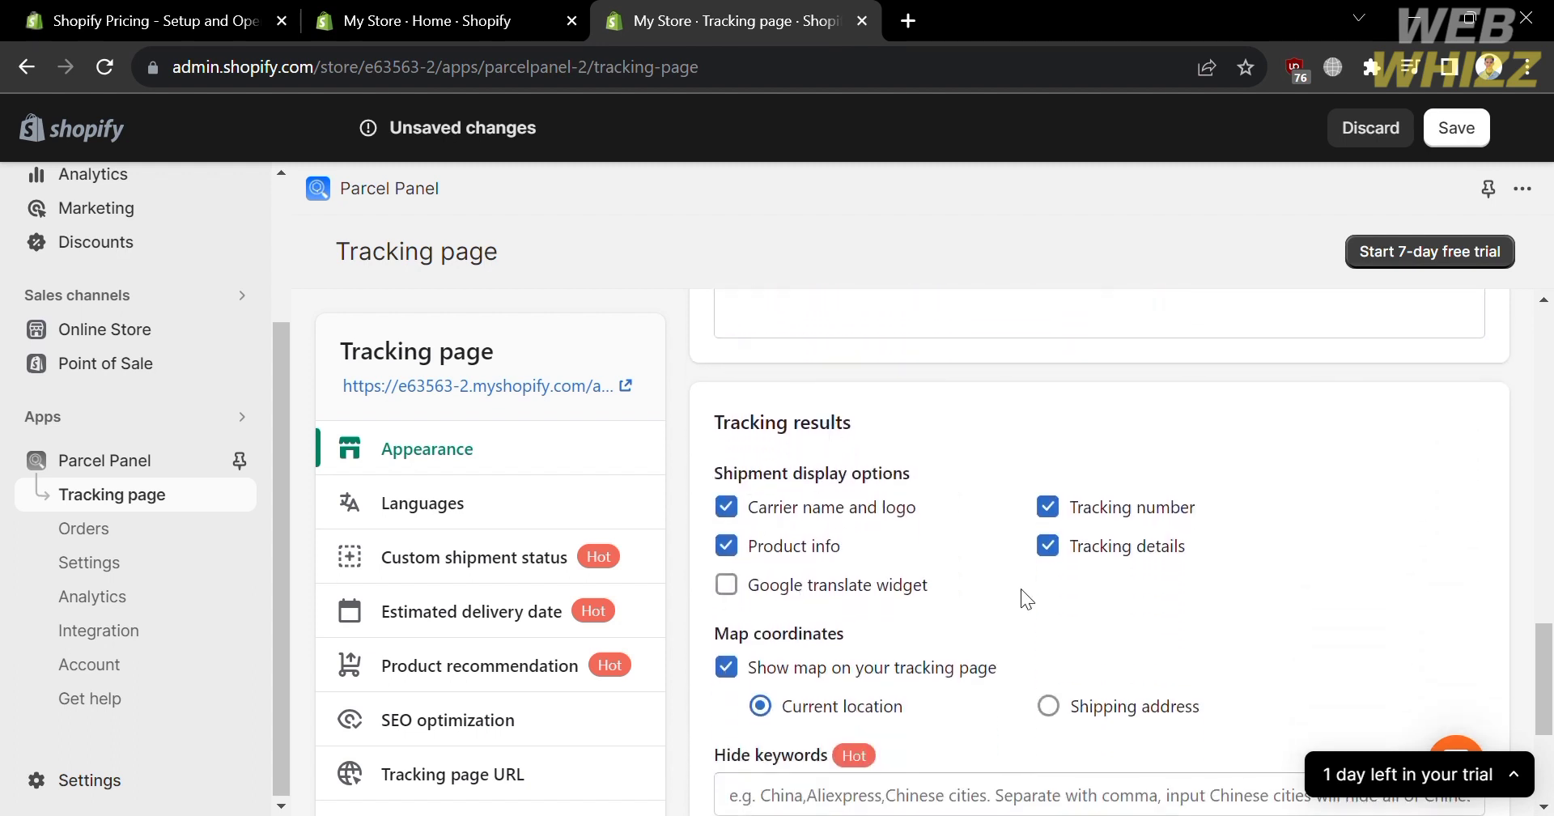
pyautogui.scroll(-1, 1021, 599)
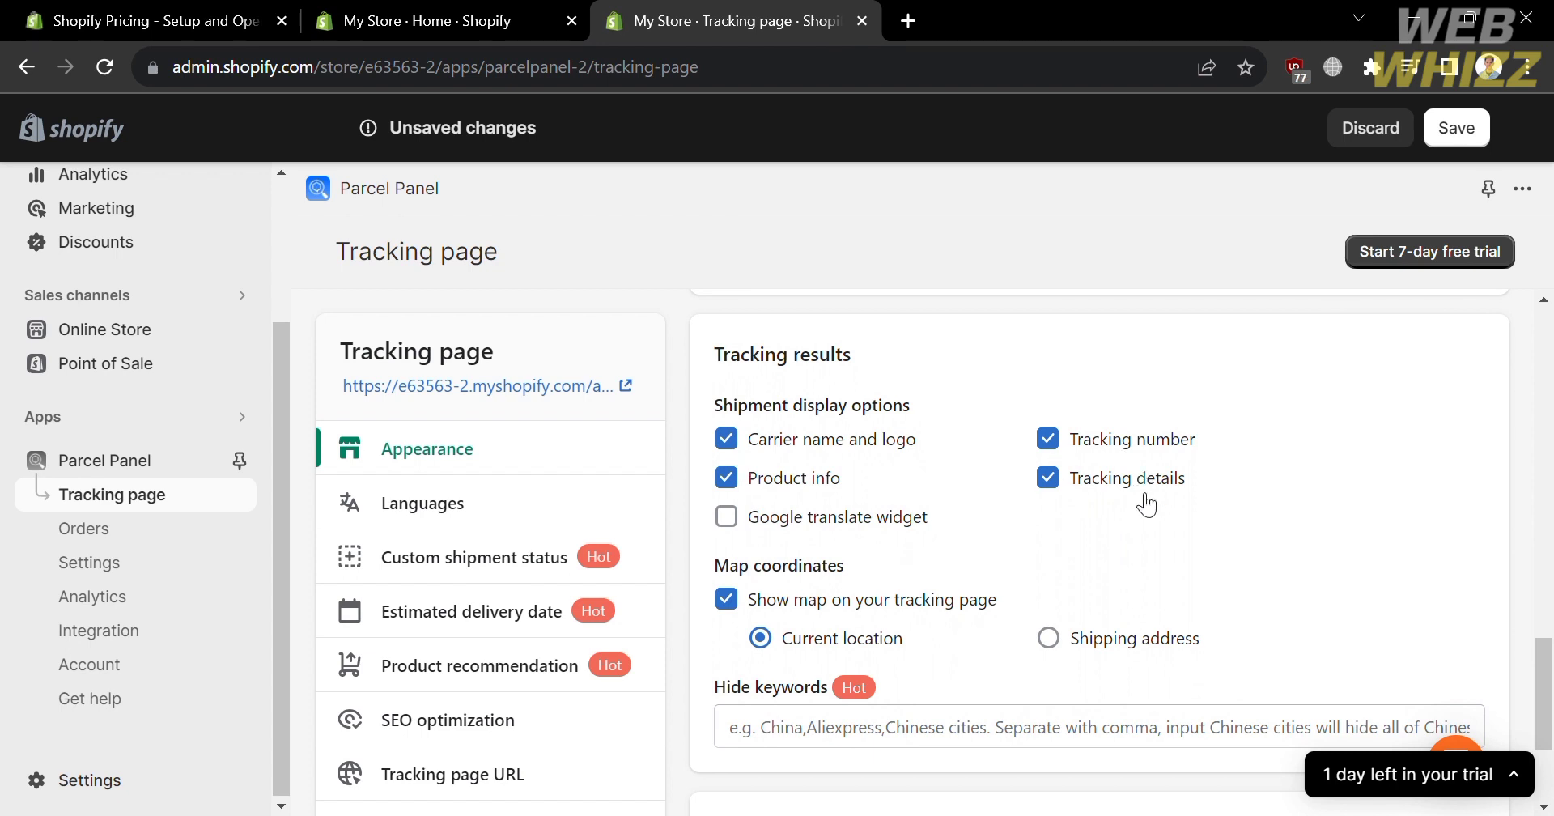
pyautogui.scroll(-2, 1024, 625)
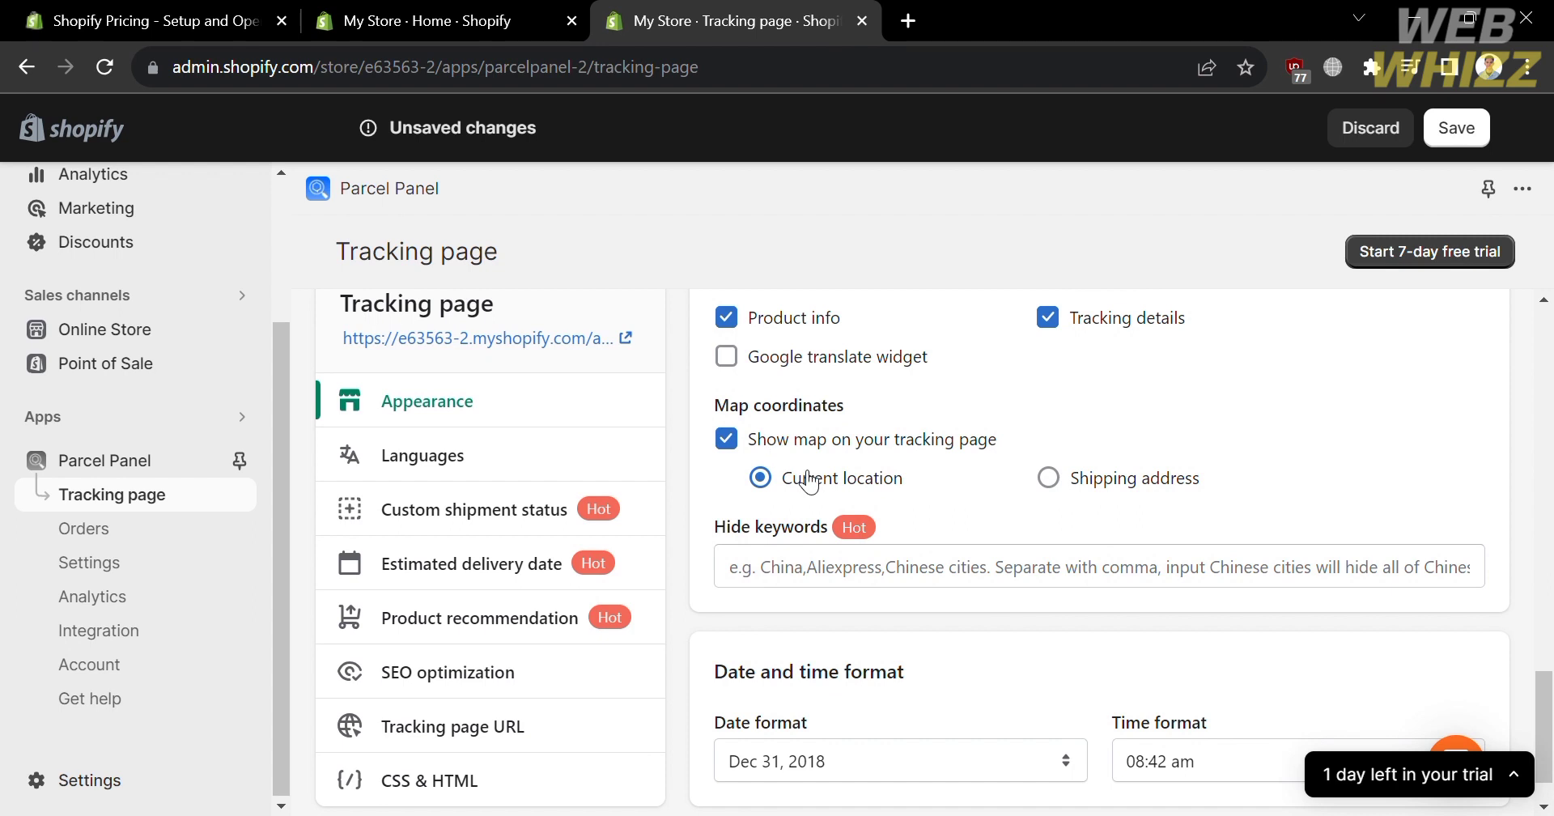
pyautogui.click(1062, 481)
pyautogui.click(771, 481)
# Leave the hidden keywords list empty and go to the tracking page Languages settings
pyautogui.click(918, 587)
pyautogui.click(923, 623)
pyautogui.scroll(-1, 922, 623)
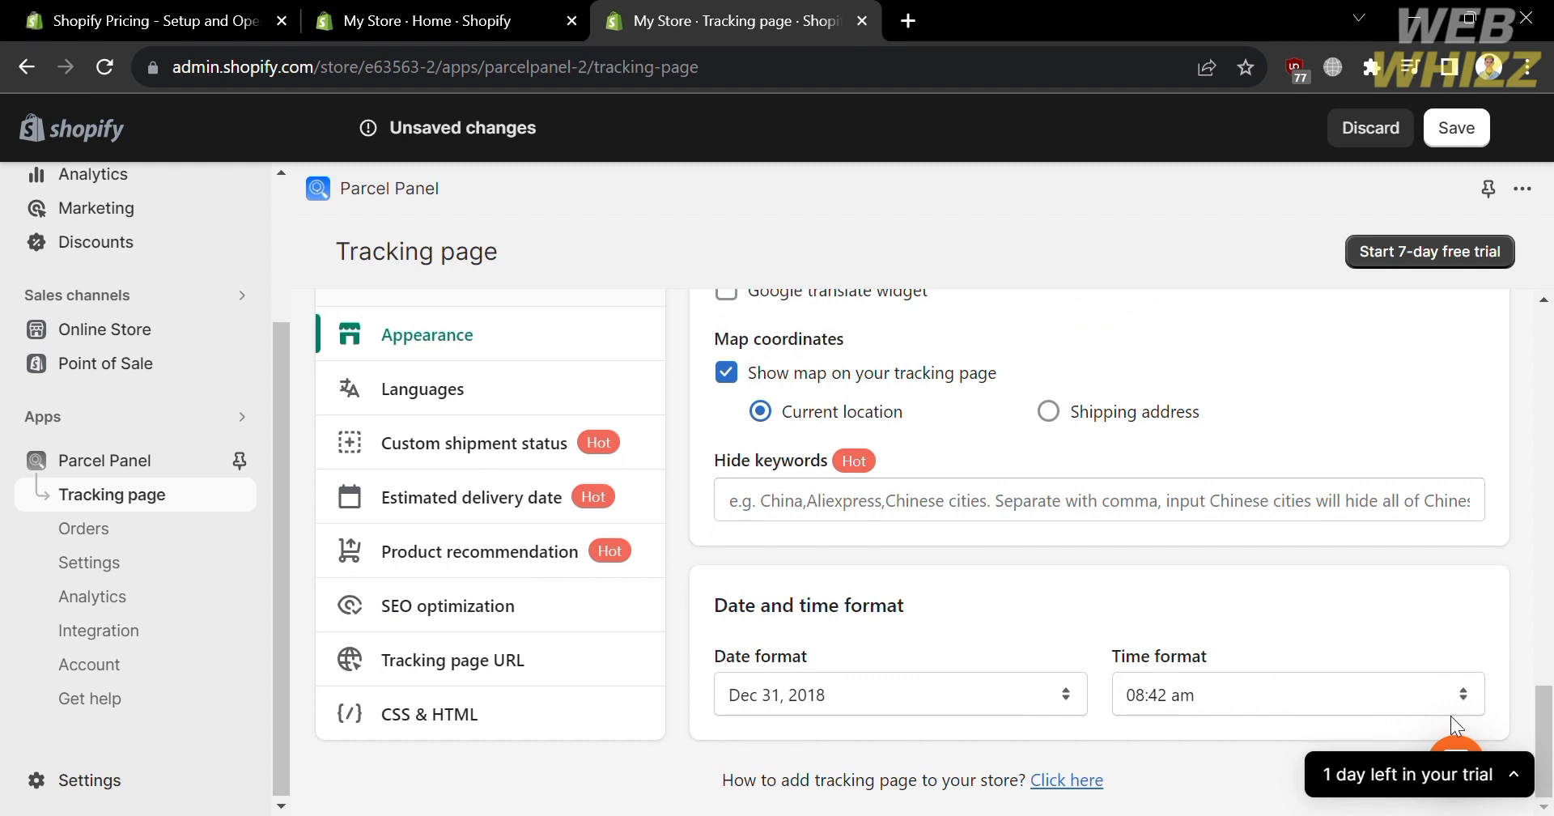
pyautogui.click(564, 396)
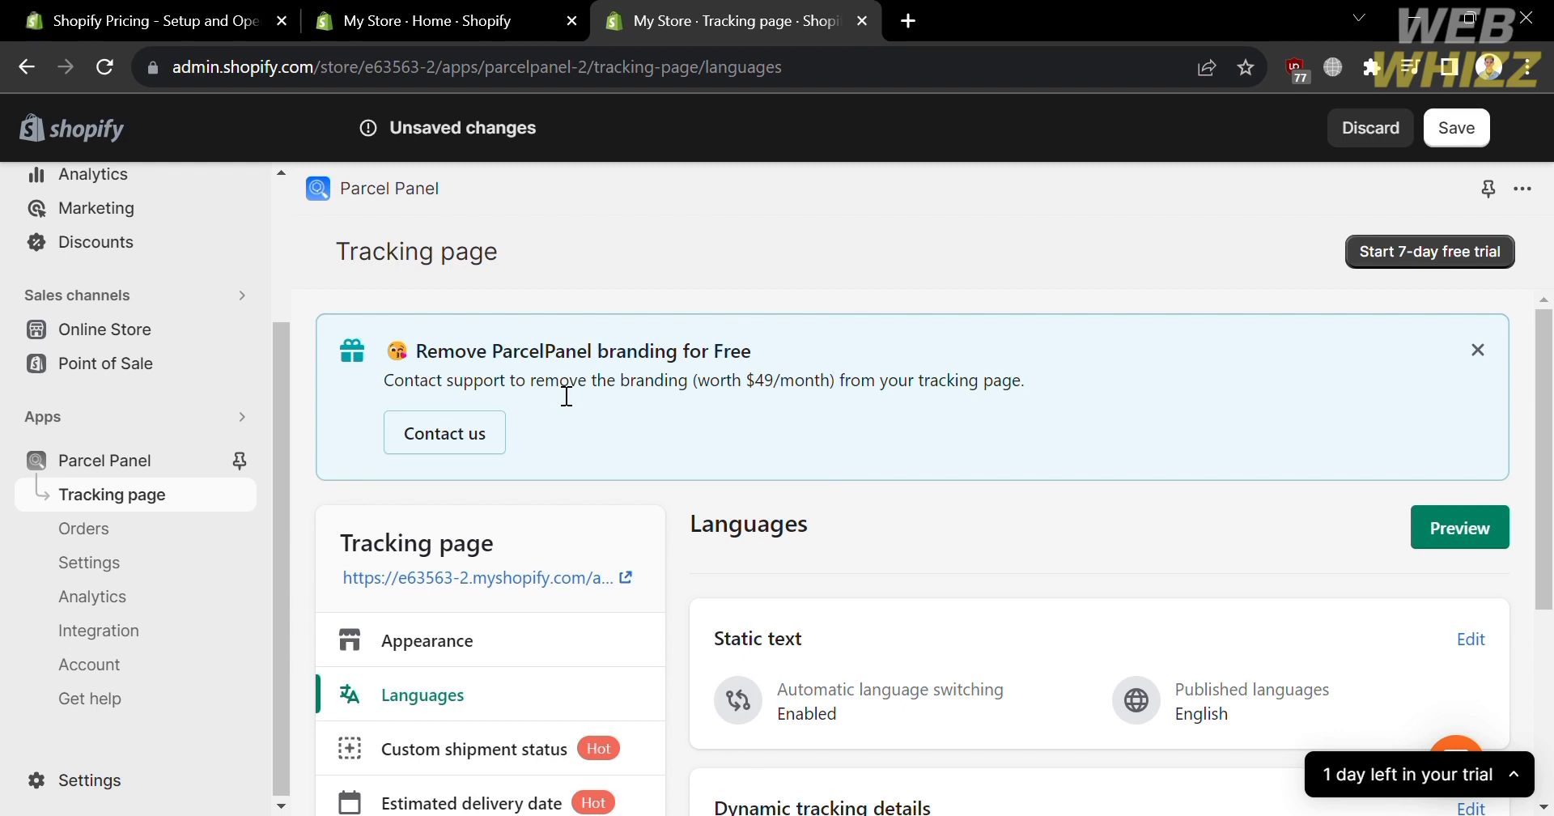
# Look over the Static text and Dynamic tracking details cards, then go to Custom shipment status
pyautogui.scroll(-4, 1121, 590)
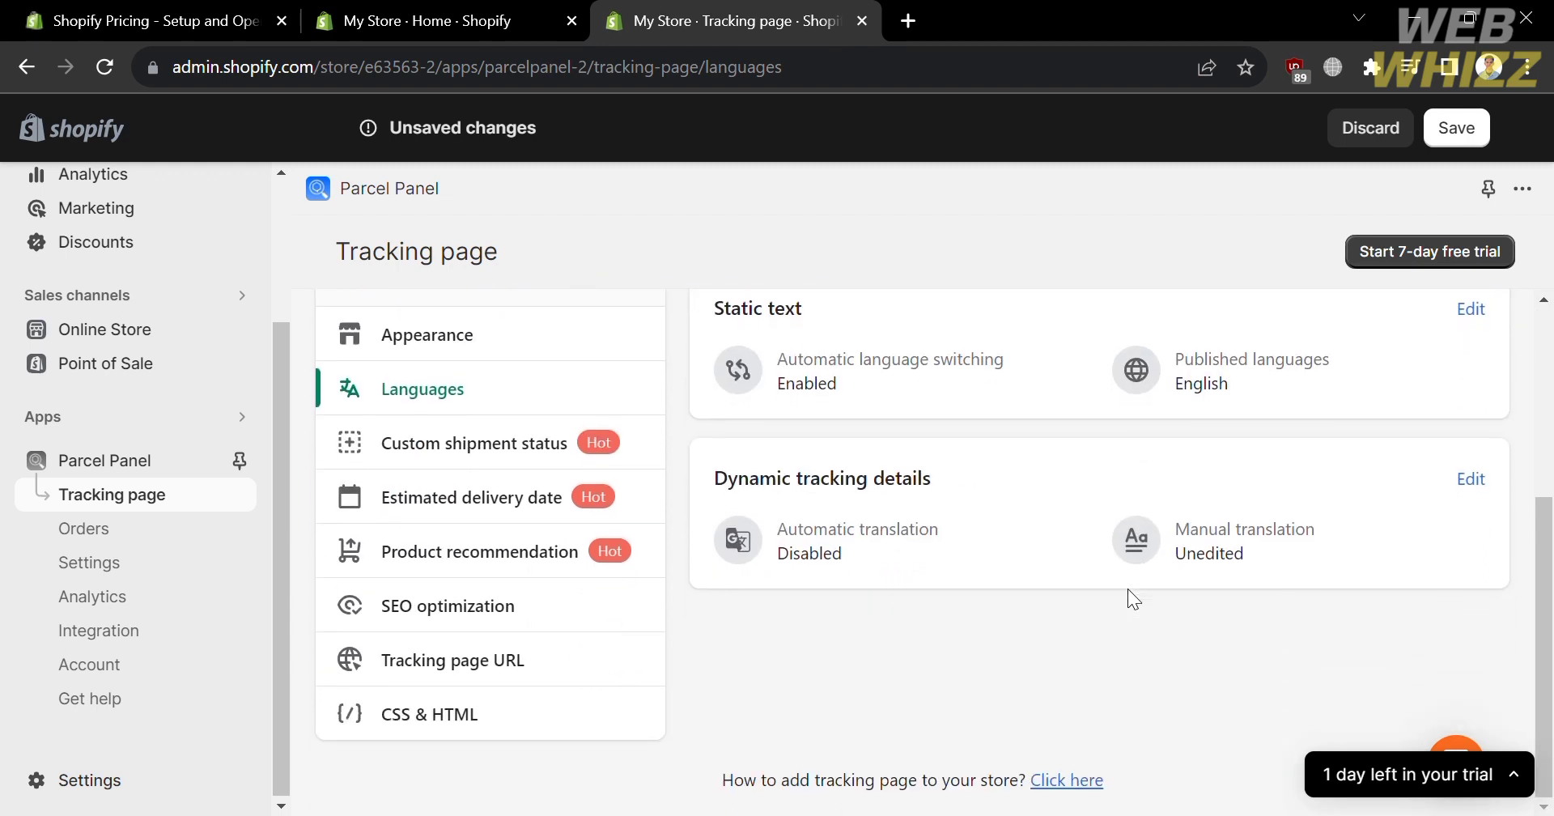
pyautogui.scroll(4, 990, 408)
pyautogui.scroll(-4, 989, 408)
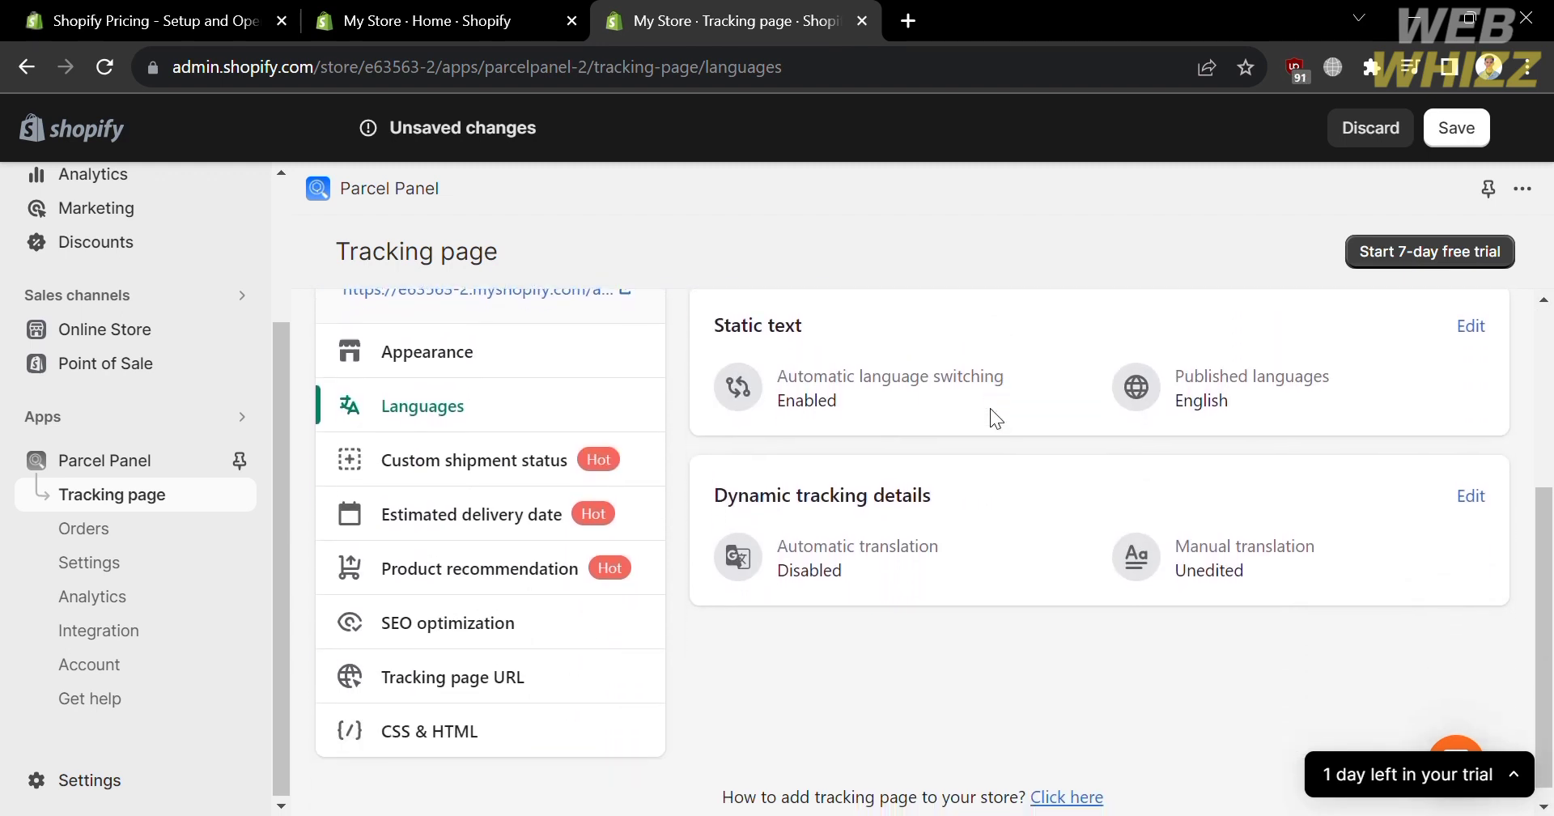
pyautogui.scroll(-1, 989, 407)
pyautogui.scroll(1, 989, 408)
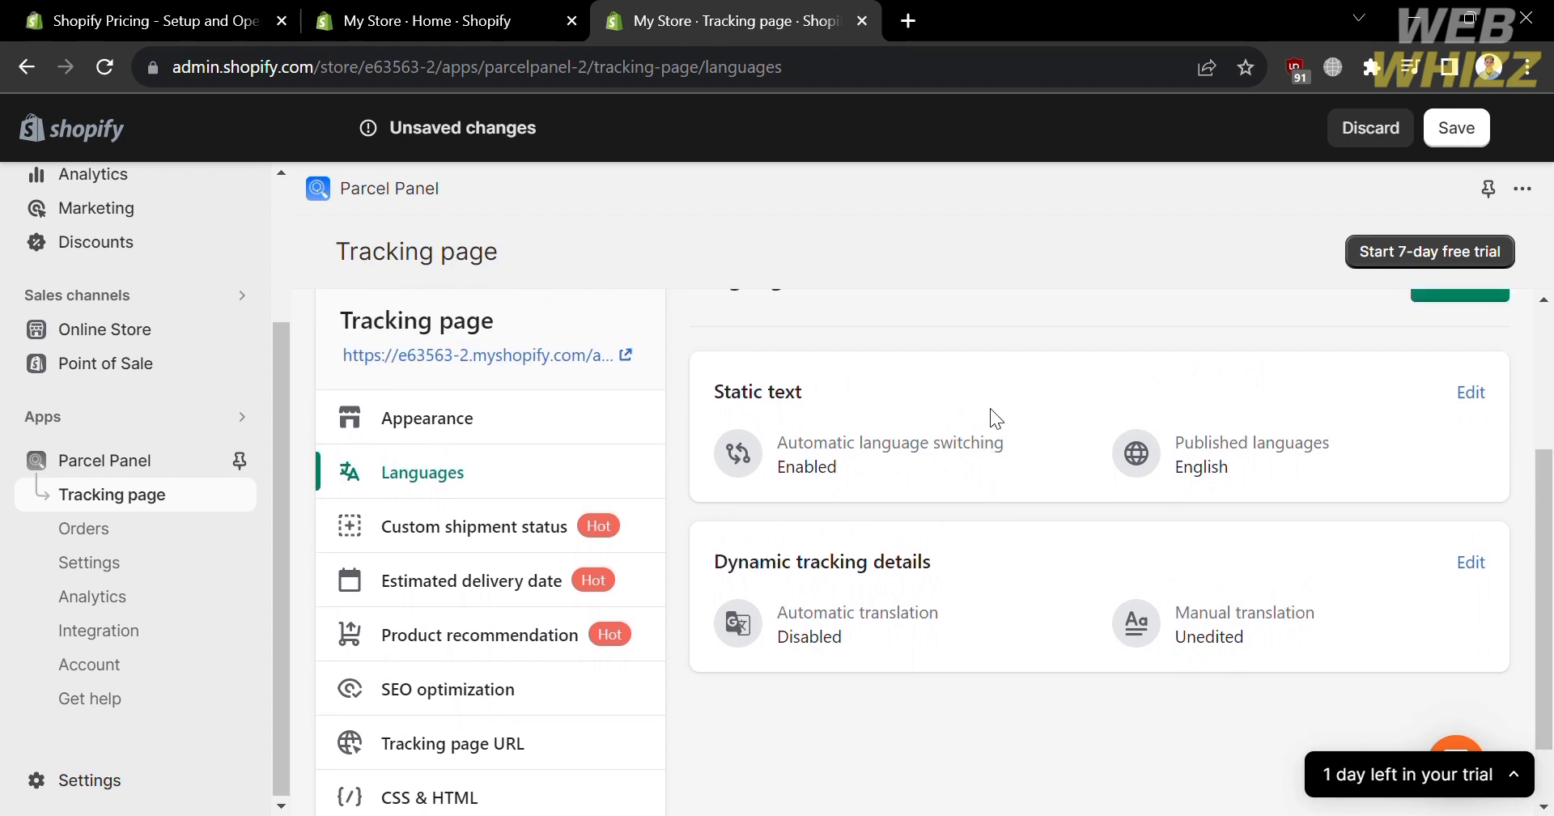
pyautogui.click(535, 526)
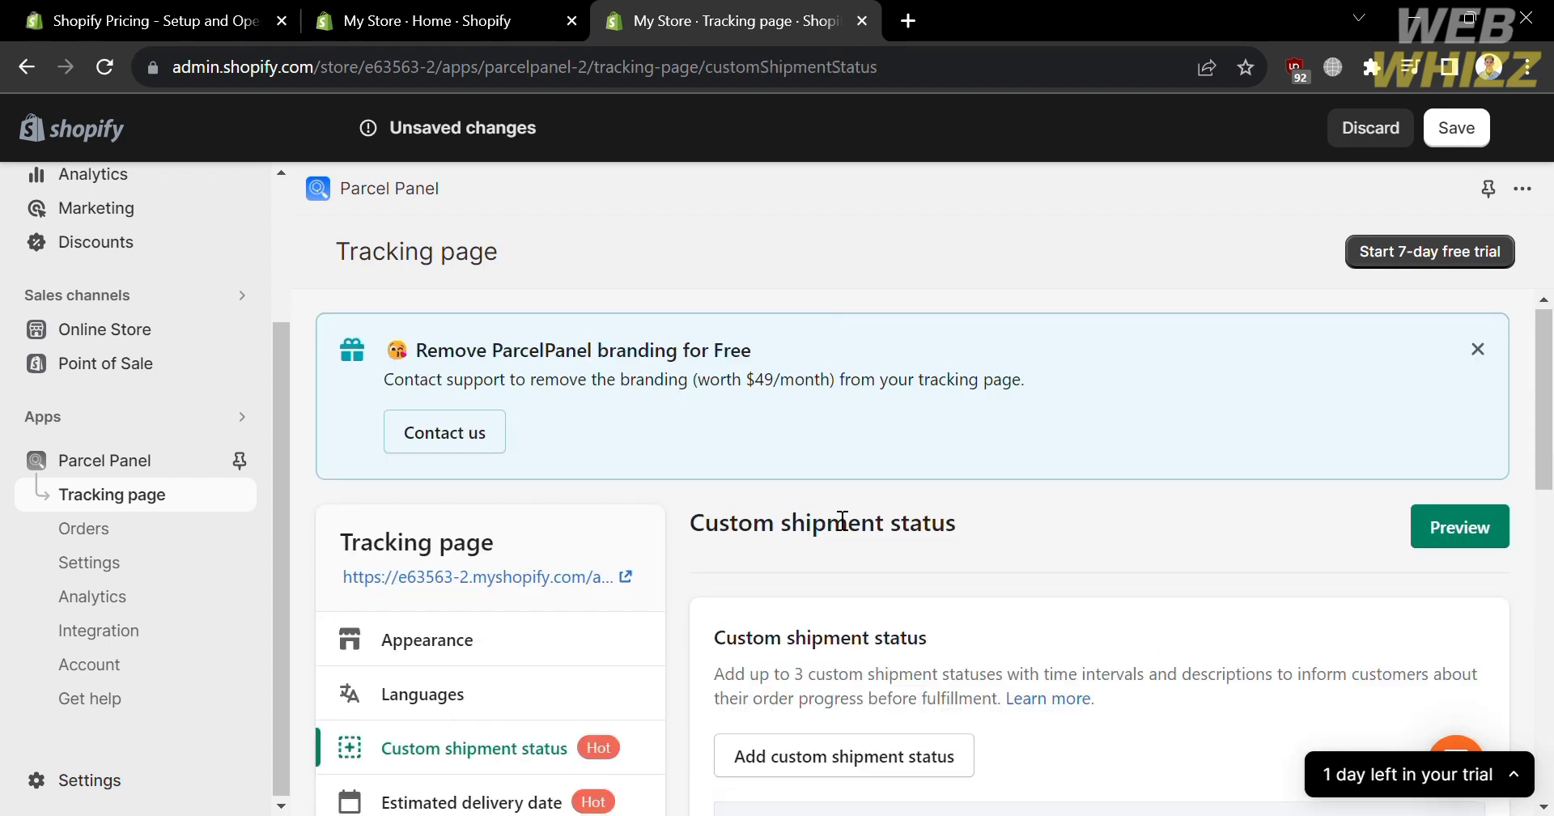
# Try adding a custom shipment status and dismiss the $9/month Essential plan upgrade prompt
pyautogui.scroll(-2, 1144, 566)
pyautogui.scroll(-1, 1142, 565)
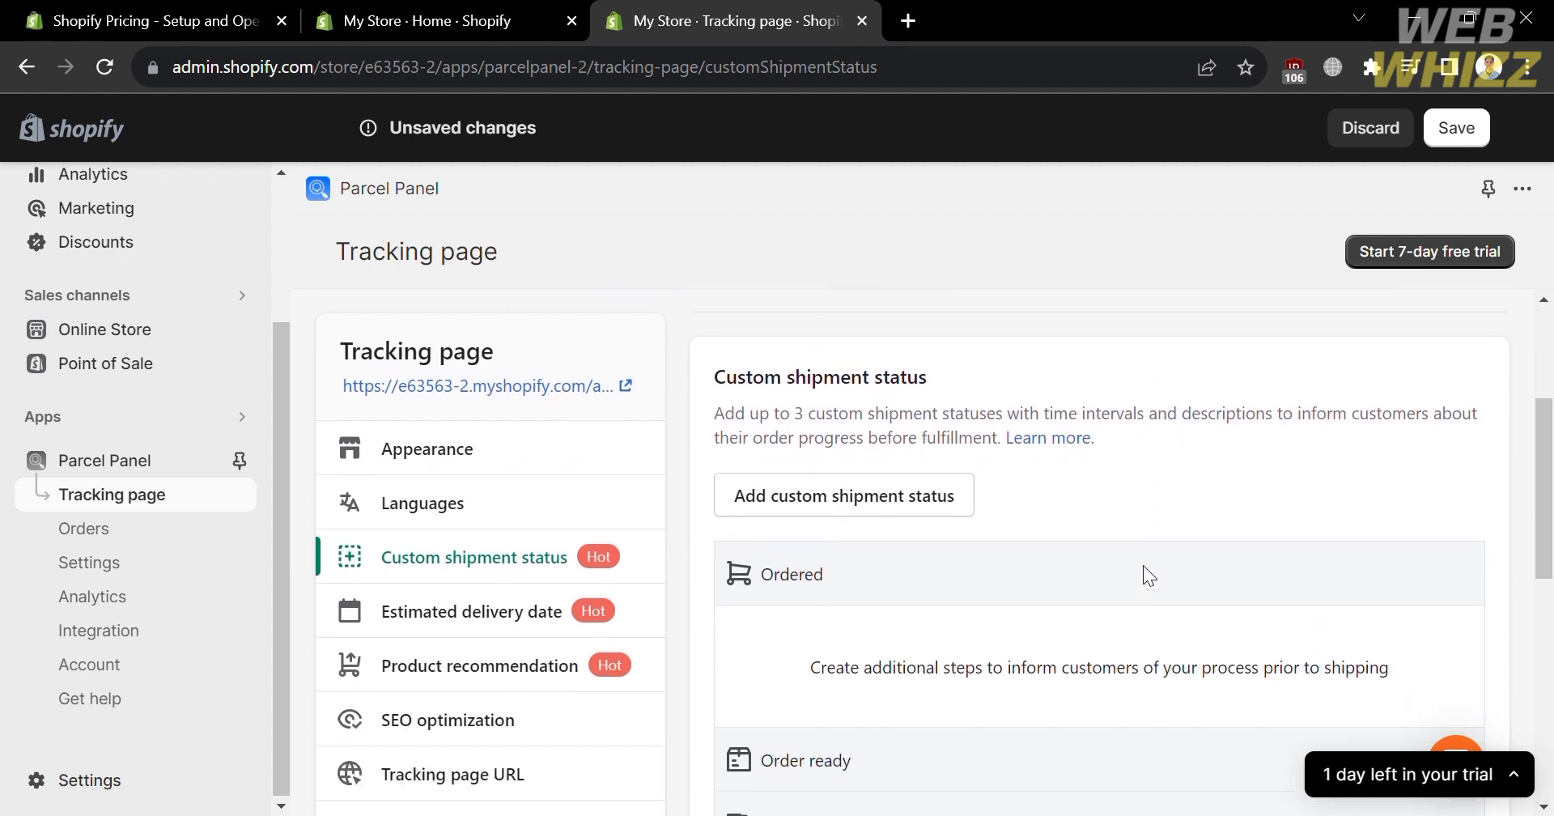
pyautogui.scroll(1, 1143, 565)
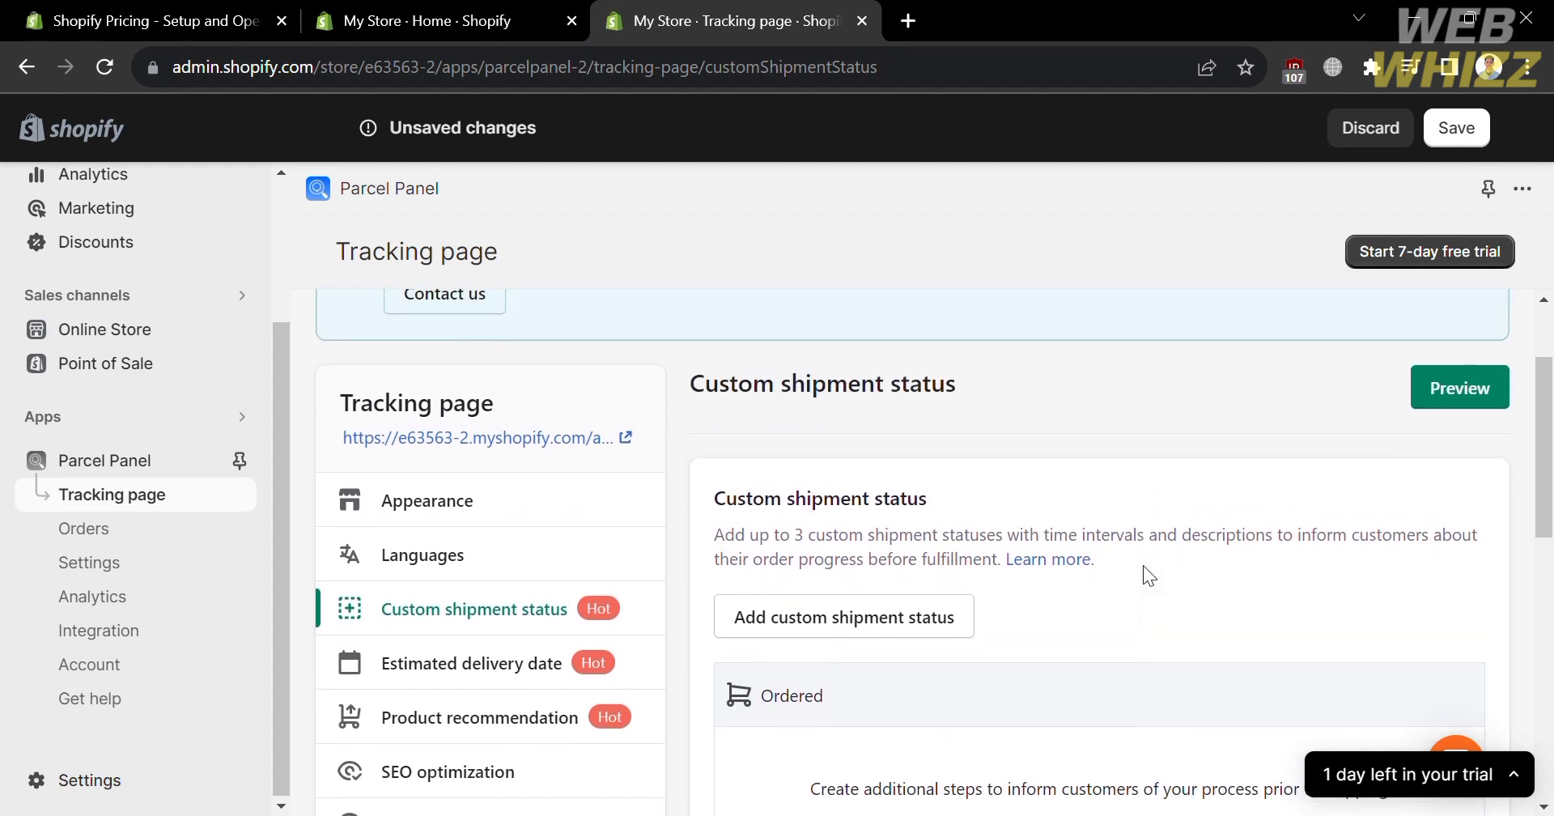
pyautogui.scroll(-2, 1143, 565)
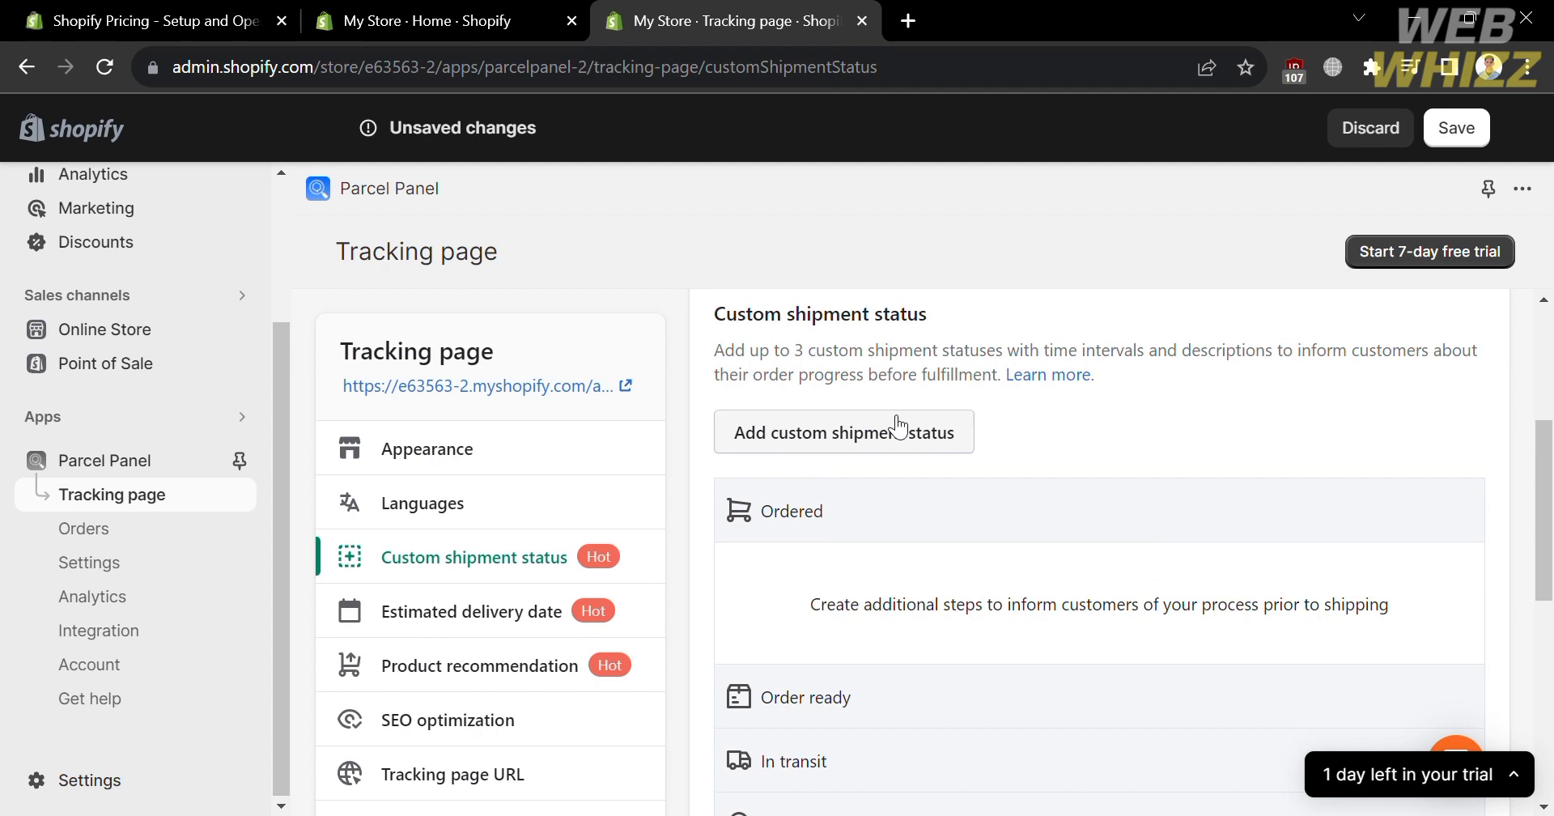
pyautogui.scroll(-3, 916, 495)
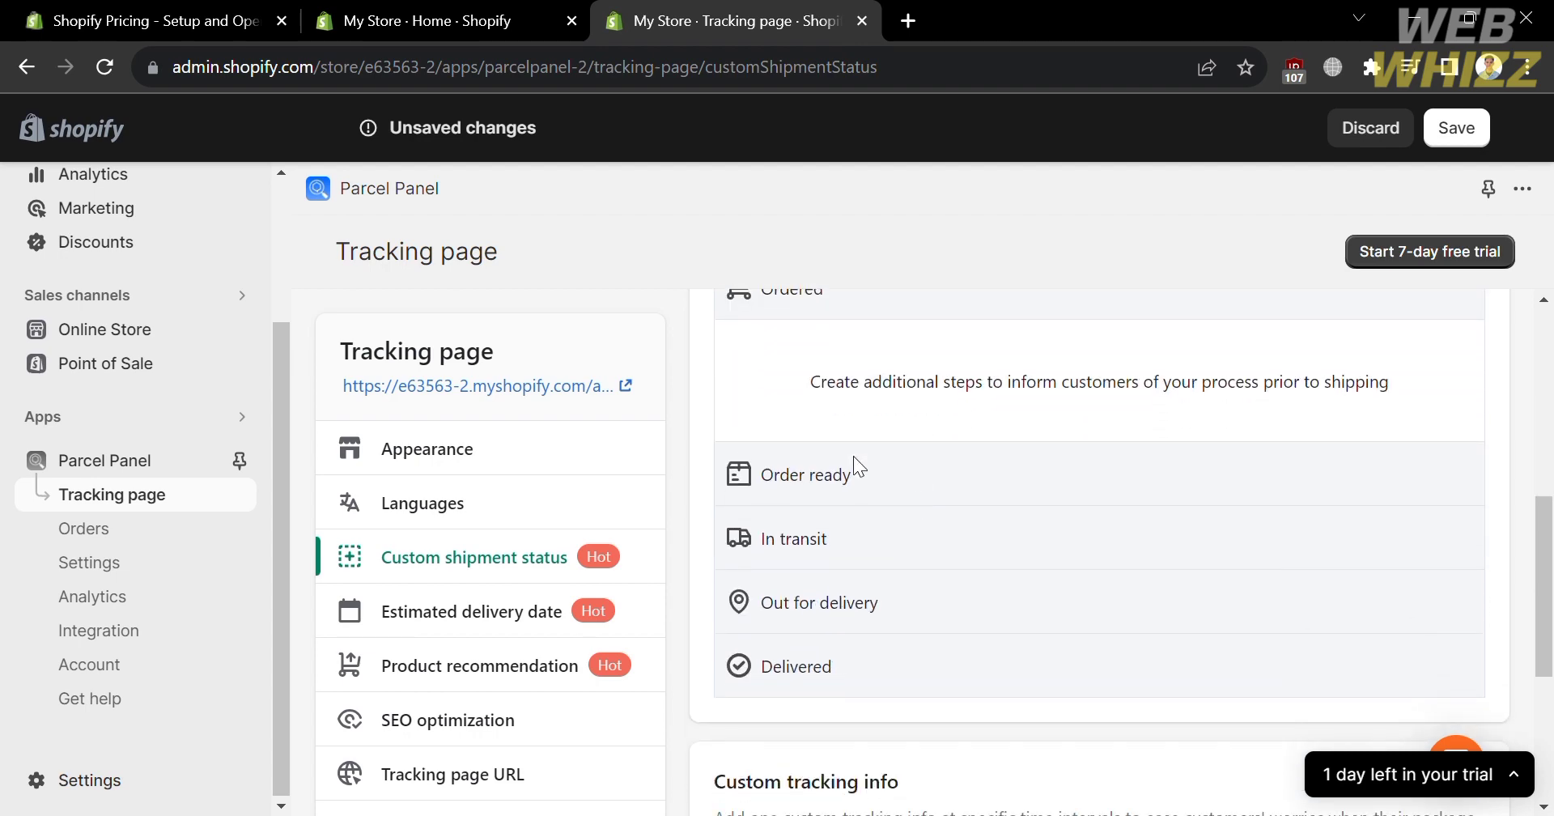
pyautogui.scroll(-1, 859, 614)
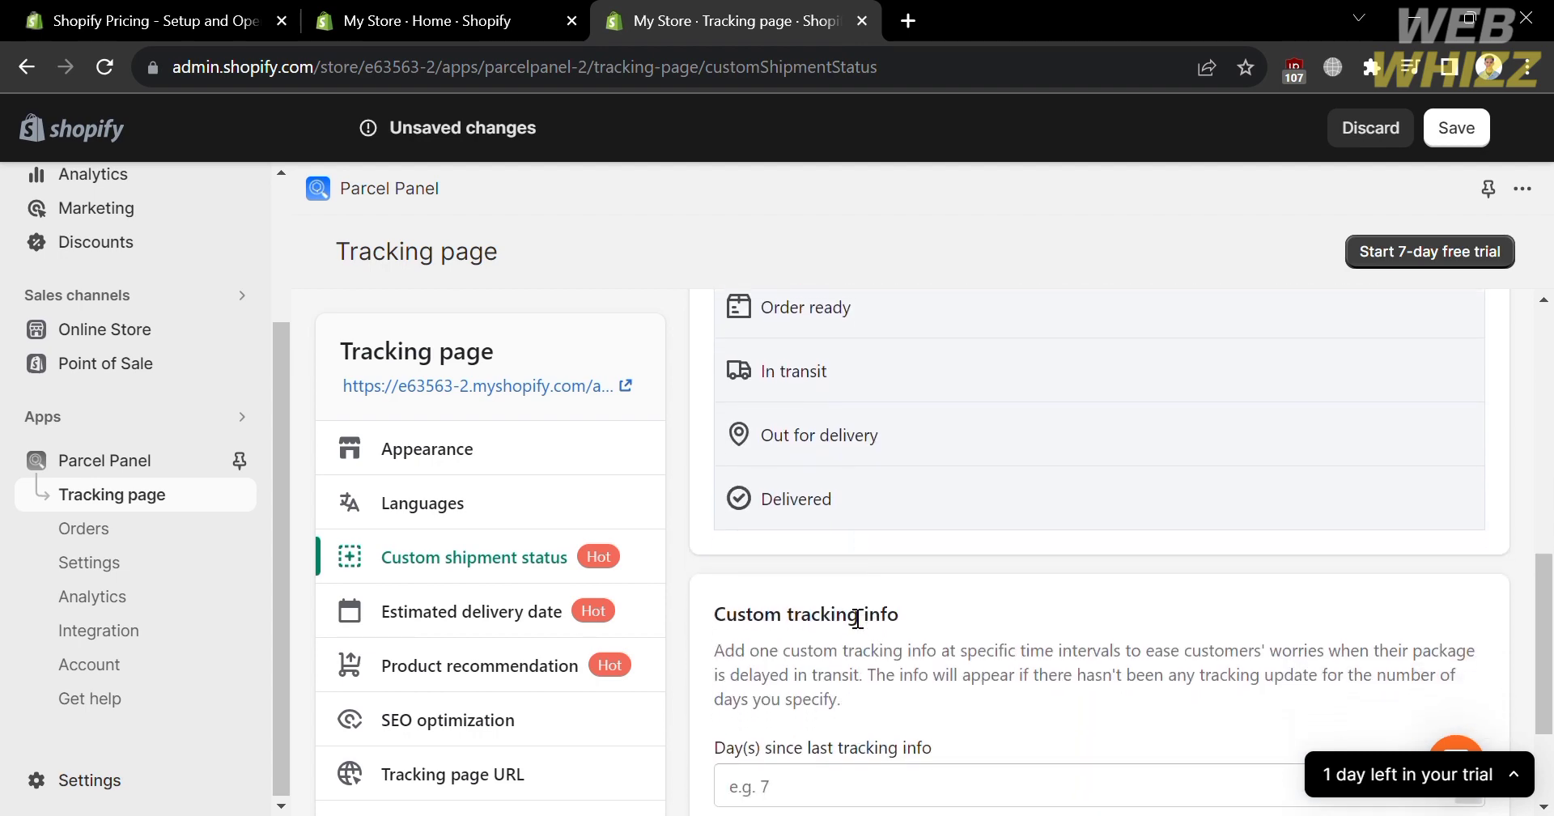
pyautogui.scroll(4, 858, 617)
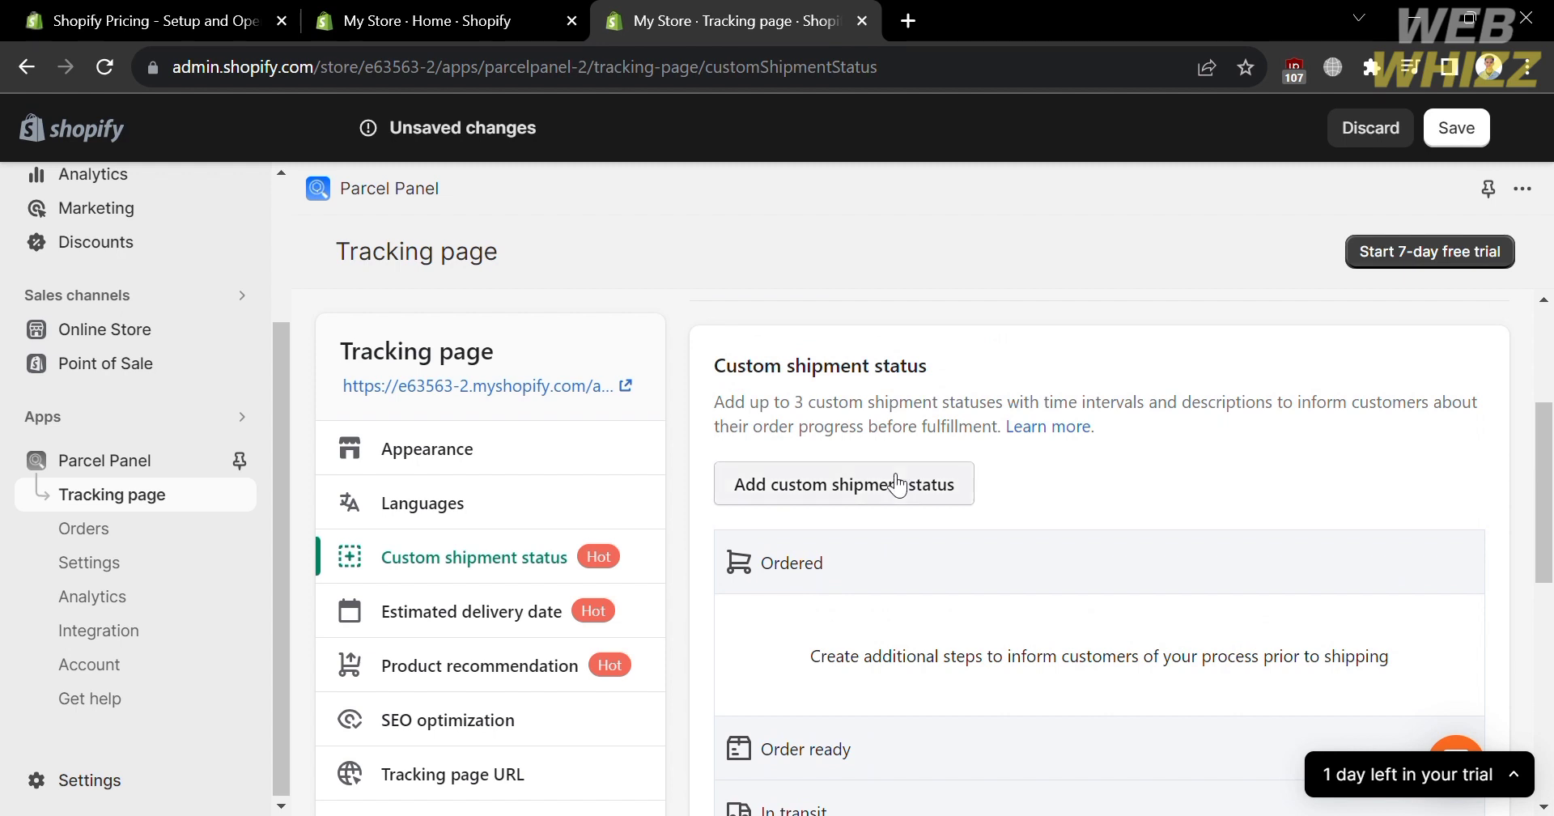
pyautogui.click(896, 484)
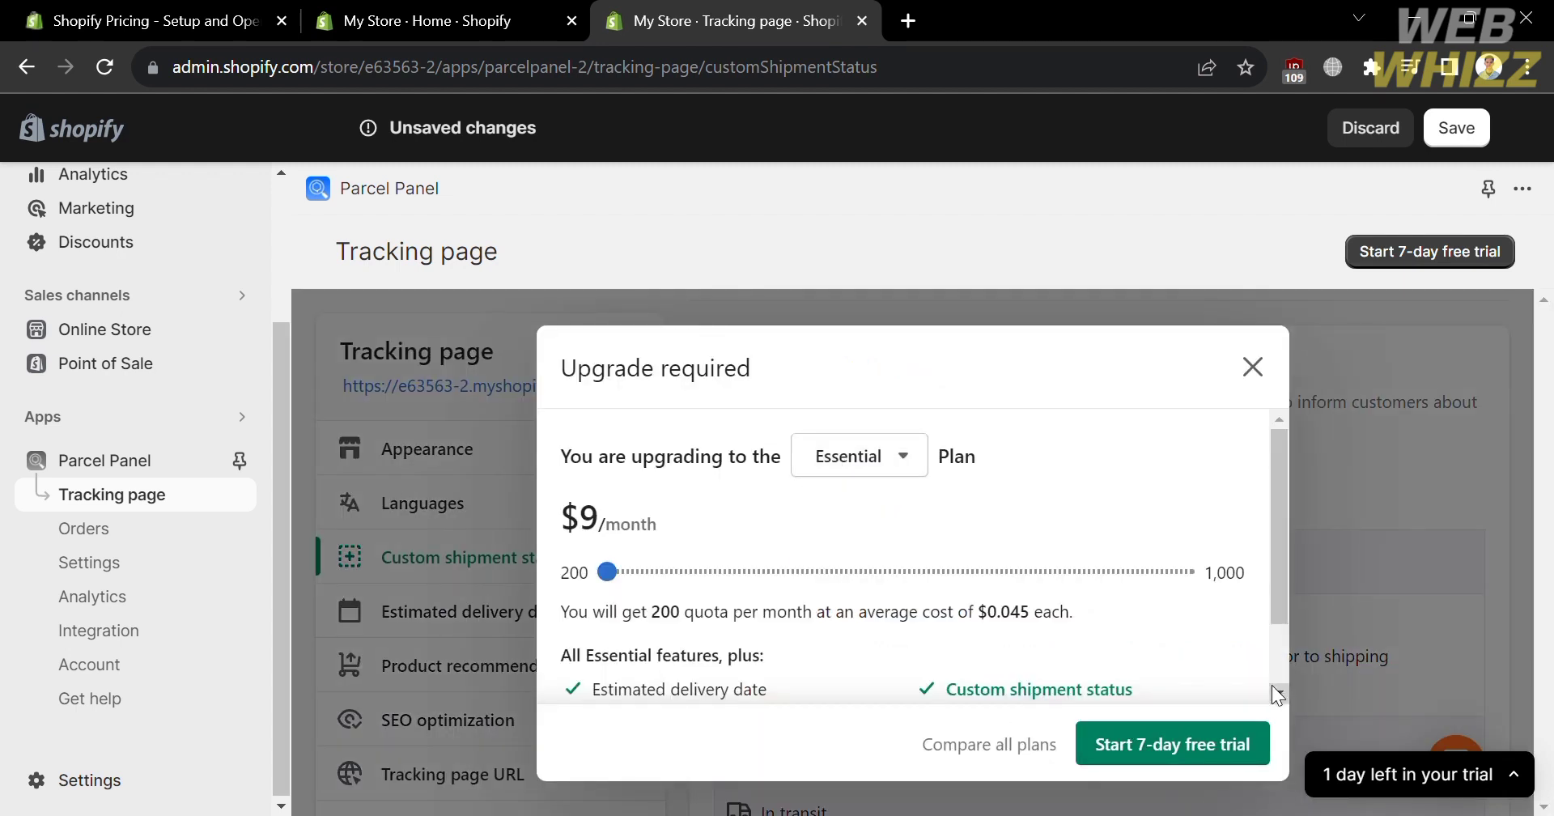
pyautogui.click(1298, 523)
pyautogui.scroll(-3, 1173, 638)
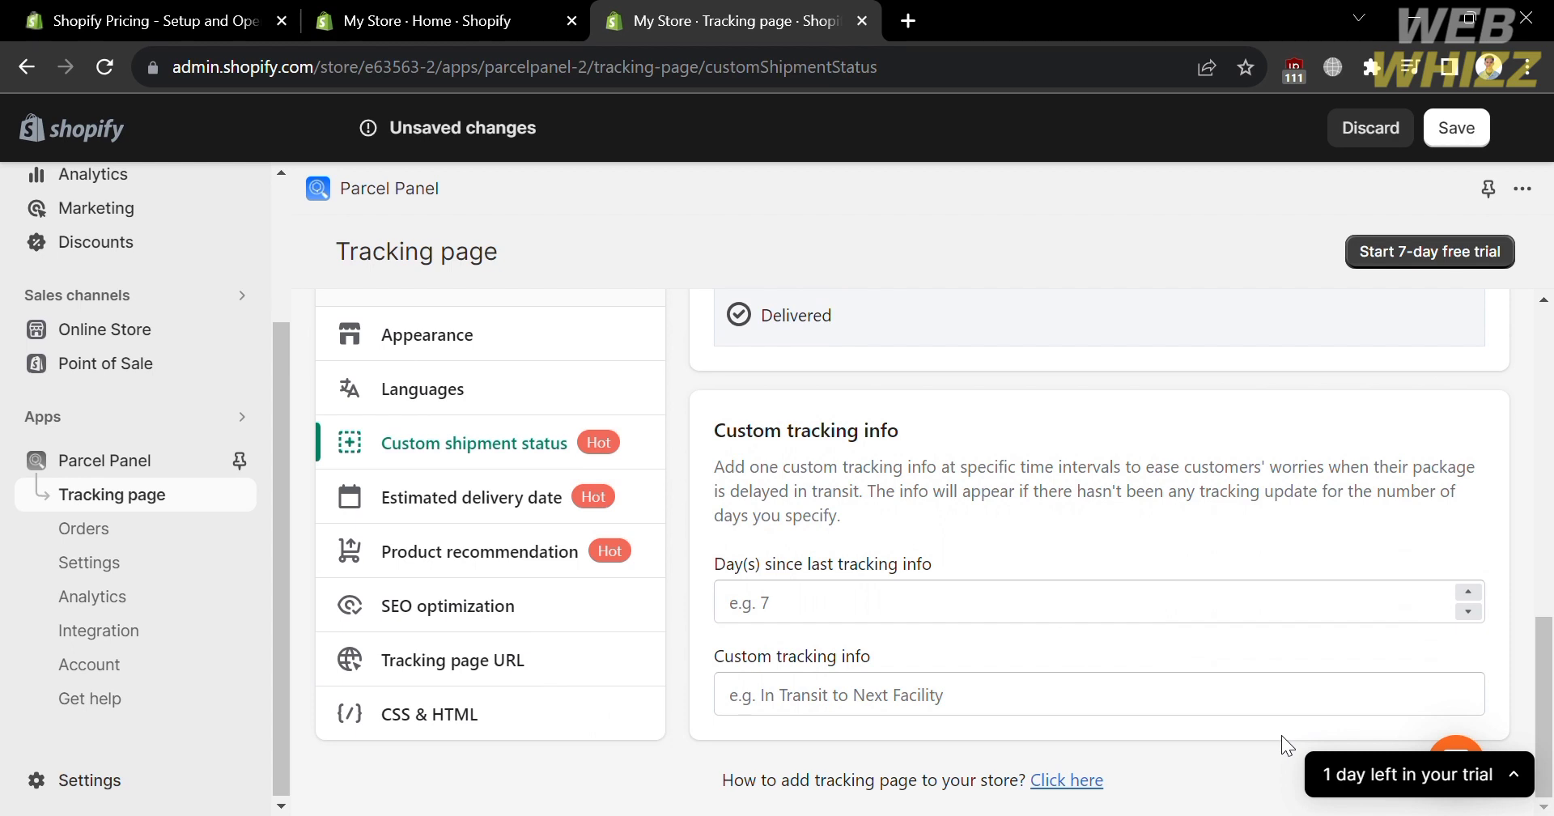
# Dismiss the upgrade prompt on Enable and drag the estimated delivery range to 12–20 days
pyautogui.click(541, 499)
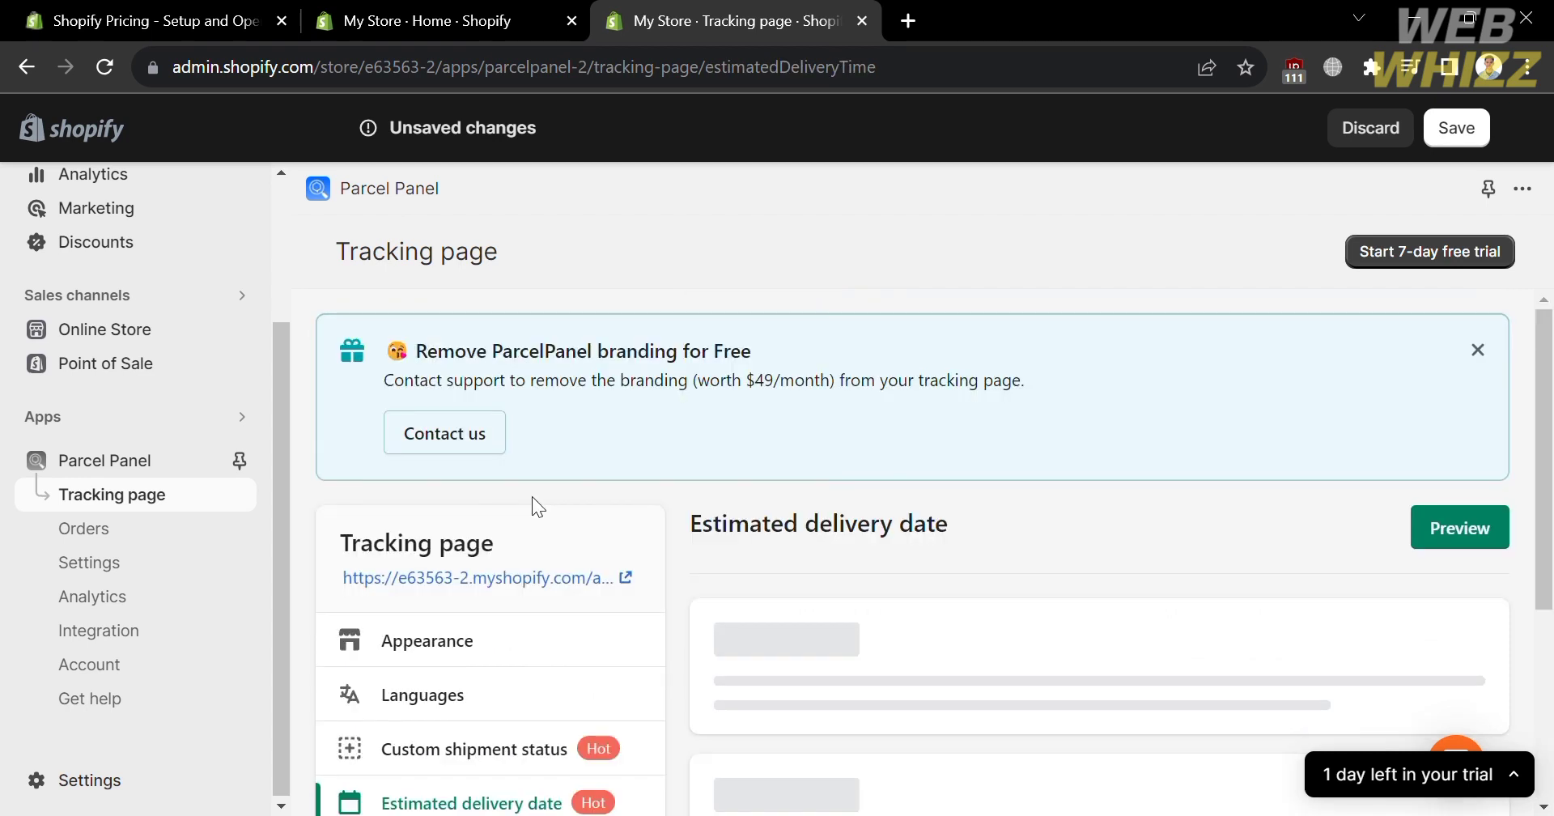
pyautogui.scroll(-3, 699, 741)
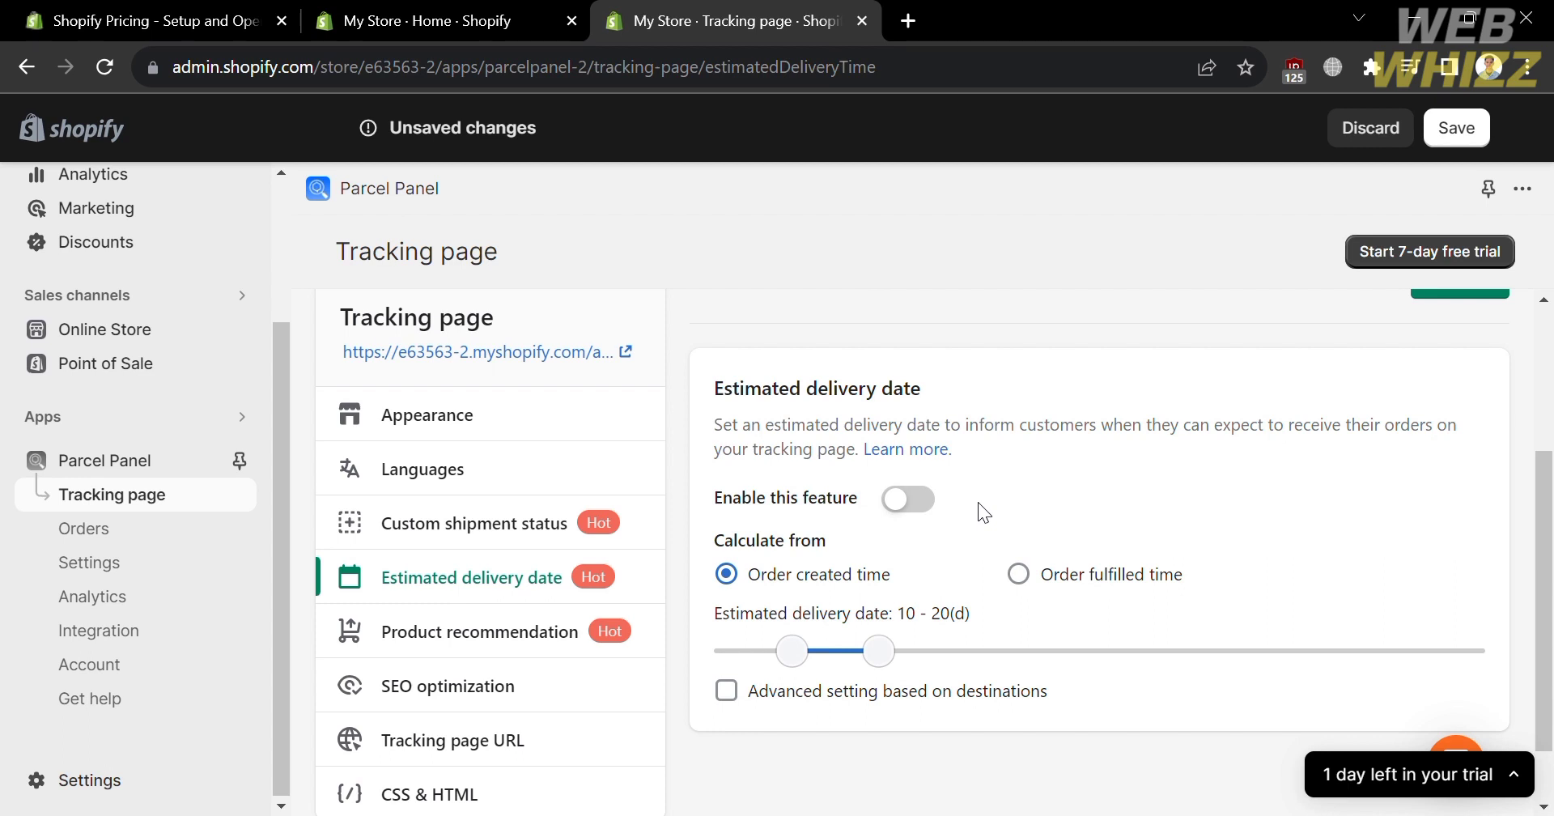
pyautogui.click(914, 510)
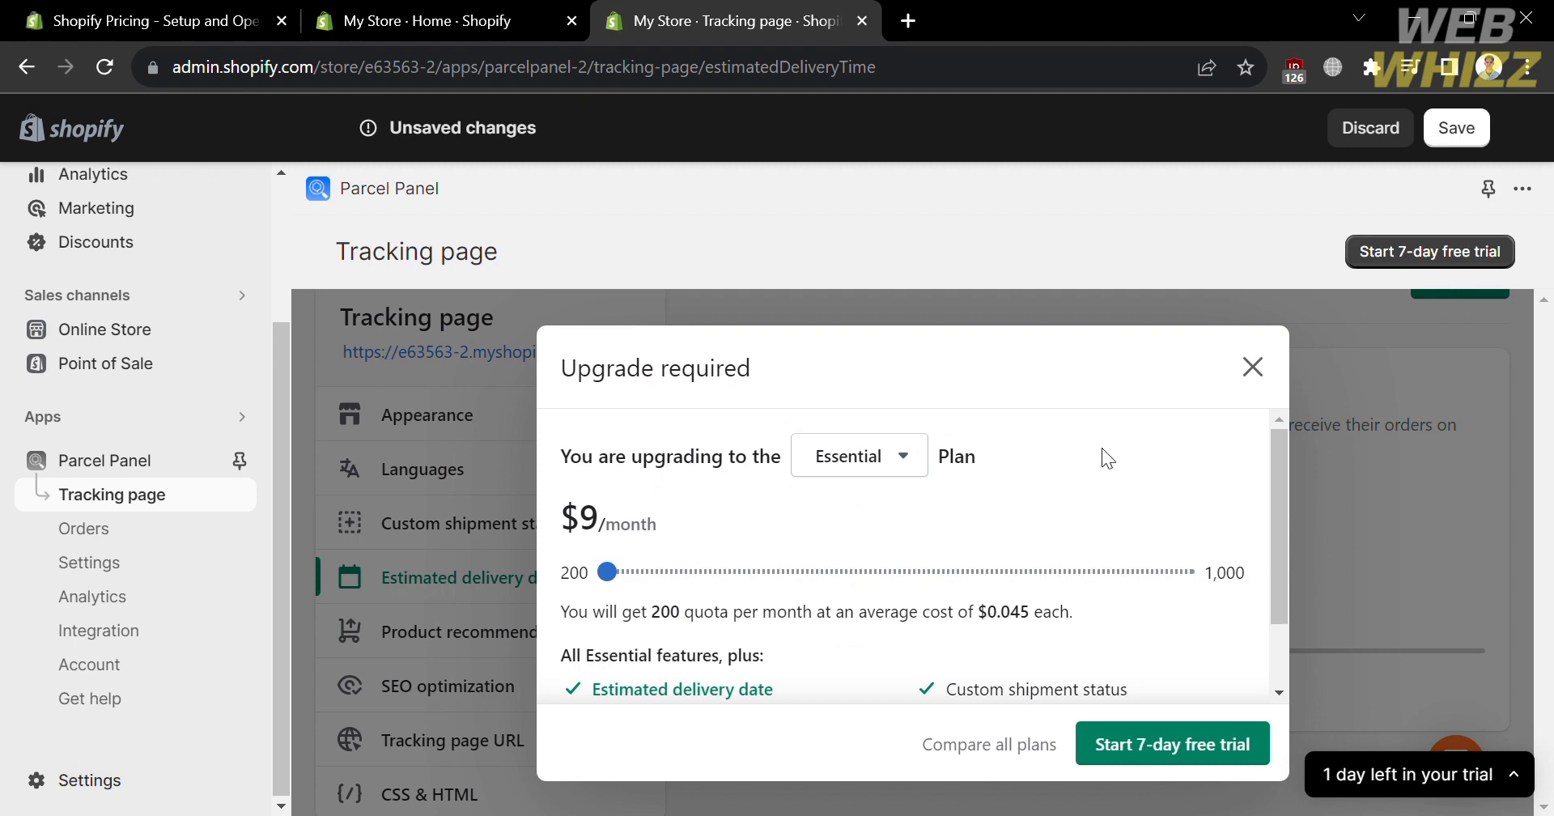
pyautogui.click(1263, 372)
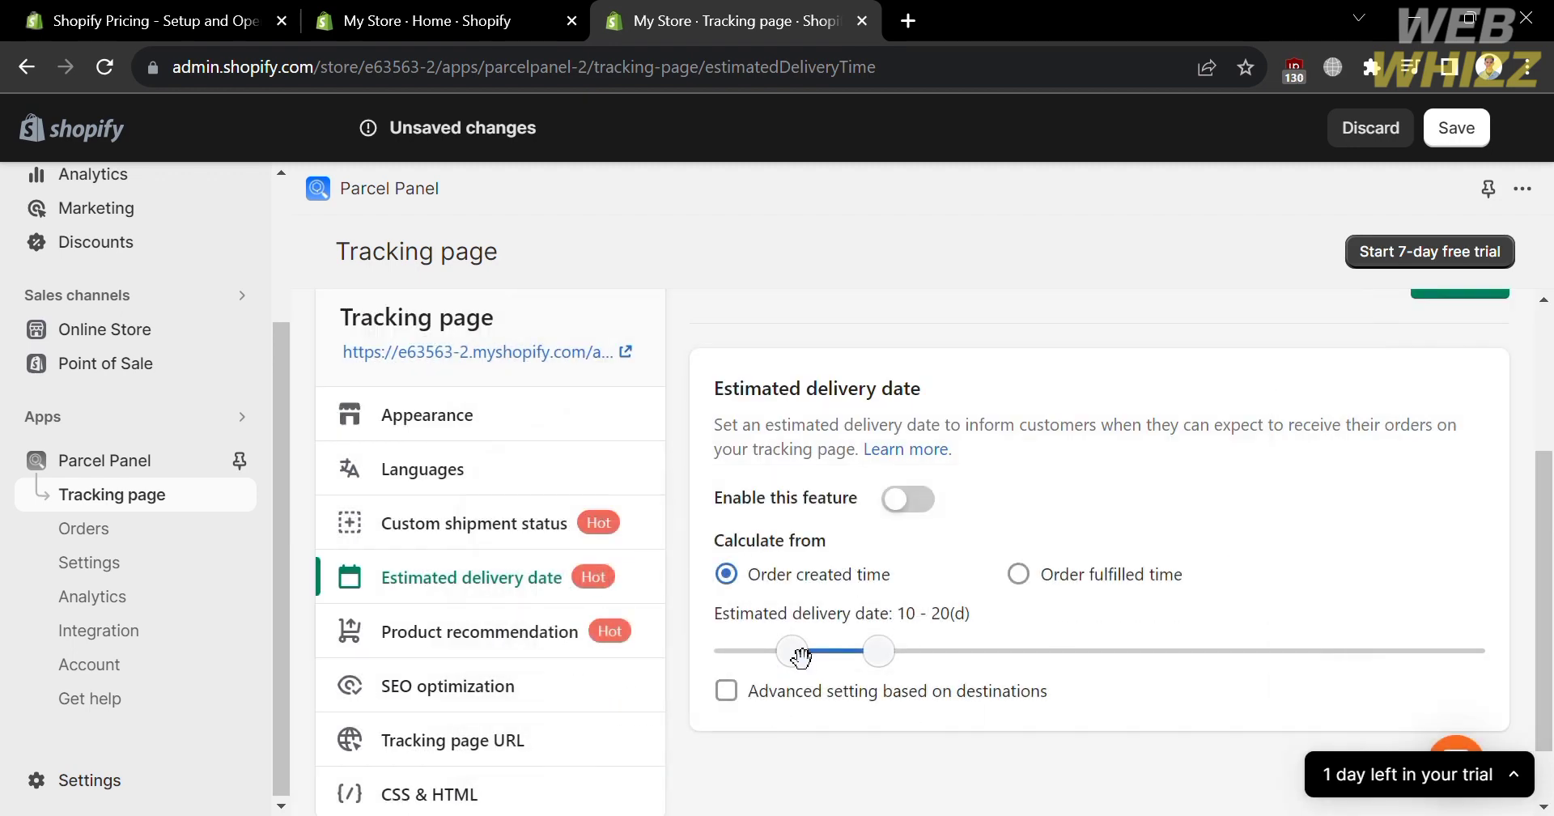
pyautogui.moveTo(801, 648)
pyautogui.mouseDown()
pyautogui.moveTo(808, 671)
pyautogui.moveTo(989, 653)
pyautogui.moveTo(820, 662)
pyautogui.mouseUp()
pyautogui.click(519, 647)
# Set product recommendations to display at the Bottom of the tracking page
pyautogui.scroll(-4, 519, 646)
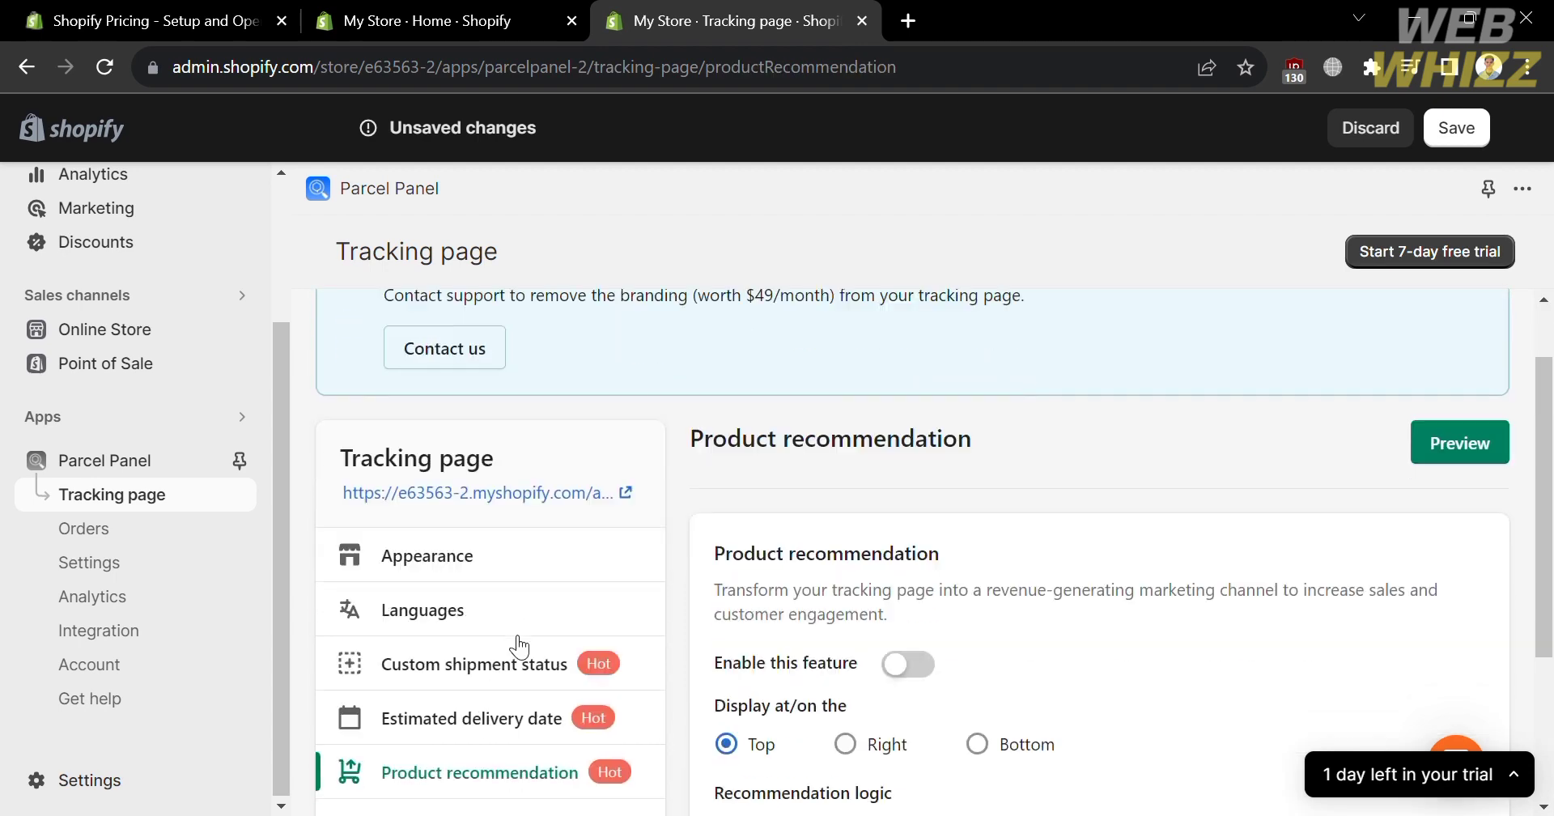
pyautogui.scroll(2, 851, 579)
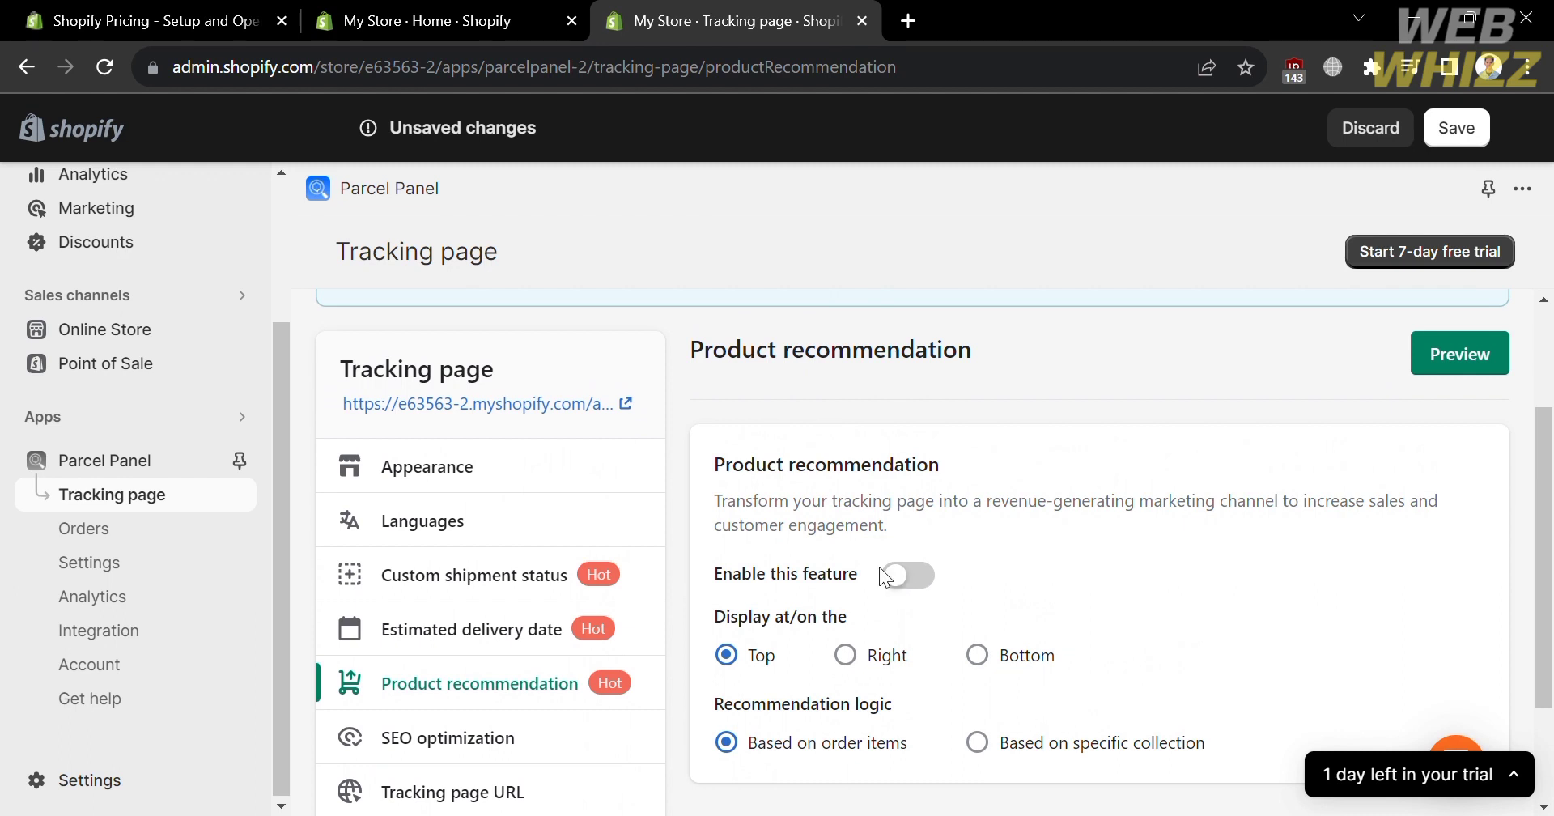
pyautogui.click(871, 664)
pyautogui.click(983, 657)
pyautogui.click(853, 659)
pyautogui.click(976, 658)
pyautogui.scroll(-2, 640, 719)
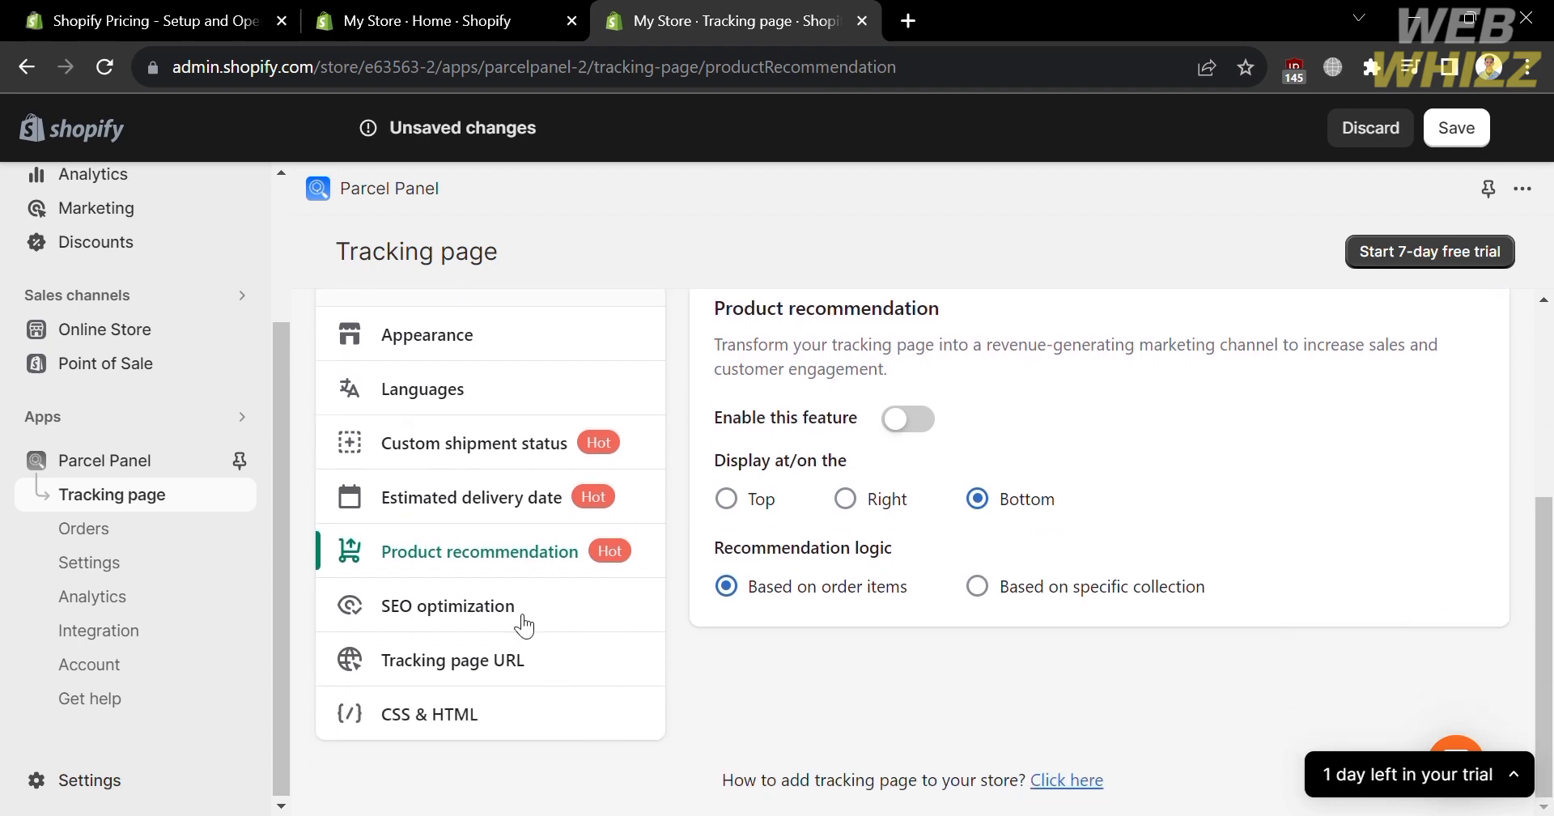
# Open the SEO optimization settings and scroll through them
pyautogui.click(523, 622)
pyautogui.scroll(-2, 650, 696)
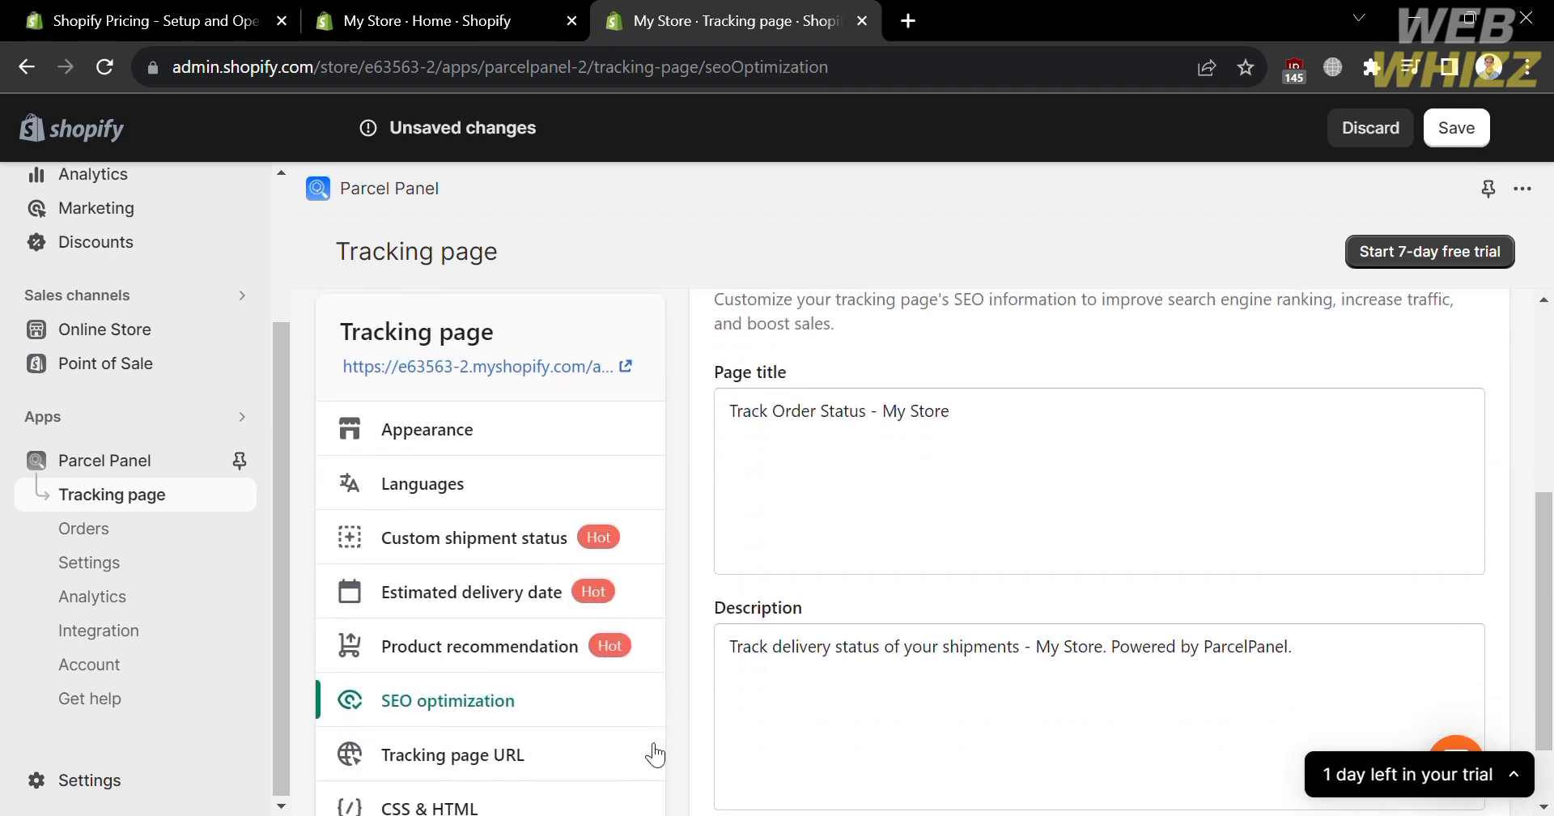
pyautogui.scroll(-1, 656, 754)
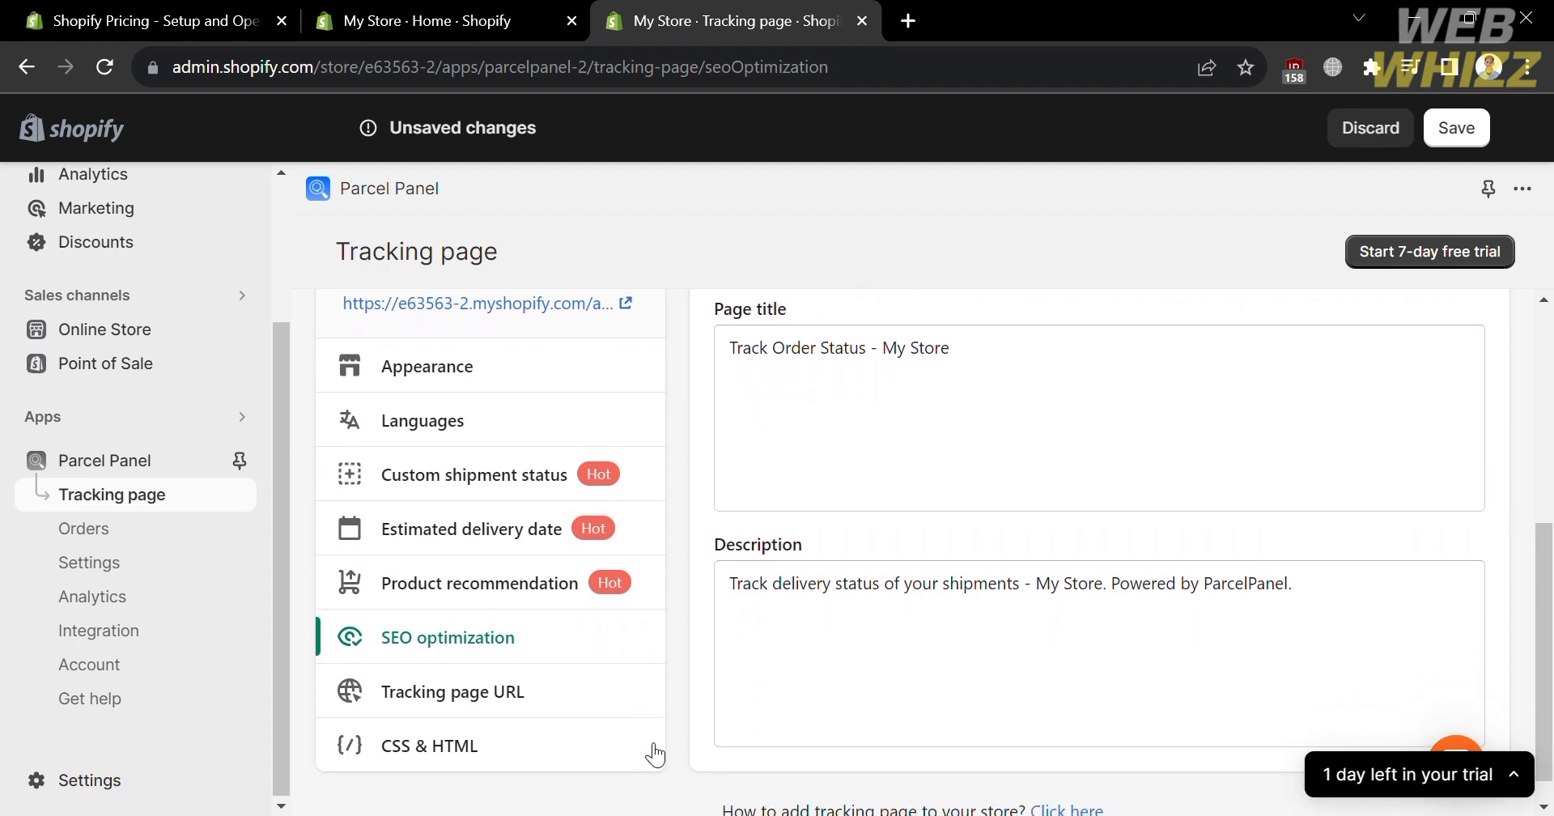
# Open the live Track Your Order page from the tracking page URL settings in a new tab
pyautogui.click(459, 674)
pyautogui.scroll(-3, 863, 722)
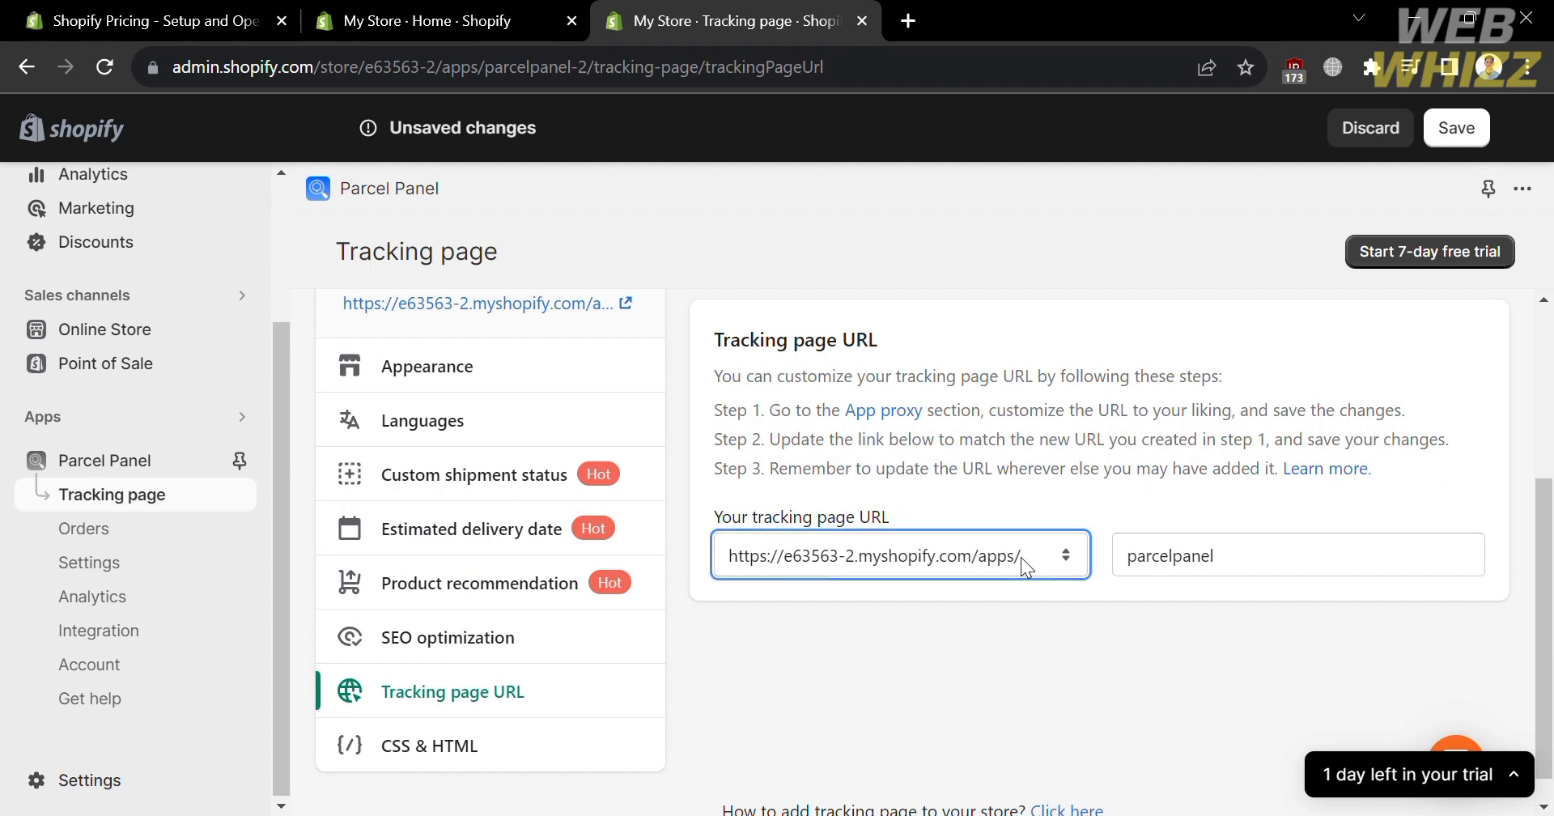
pyautogui.click(534, 405)
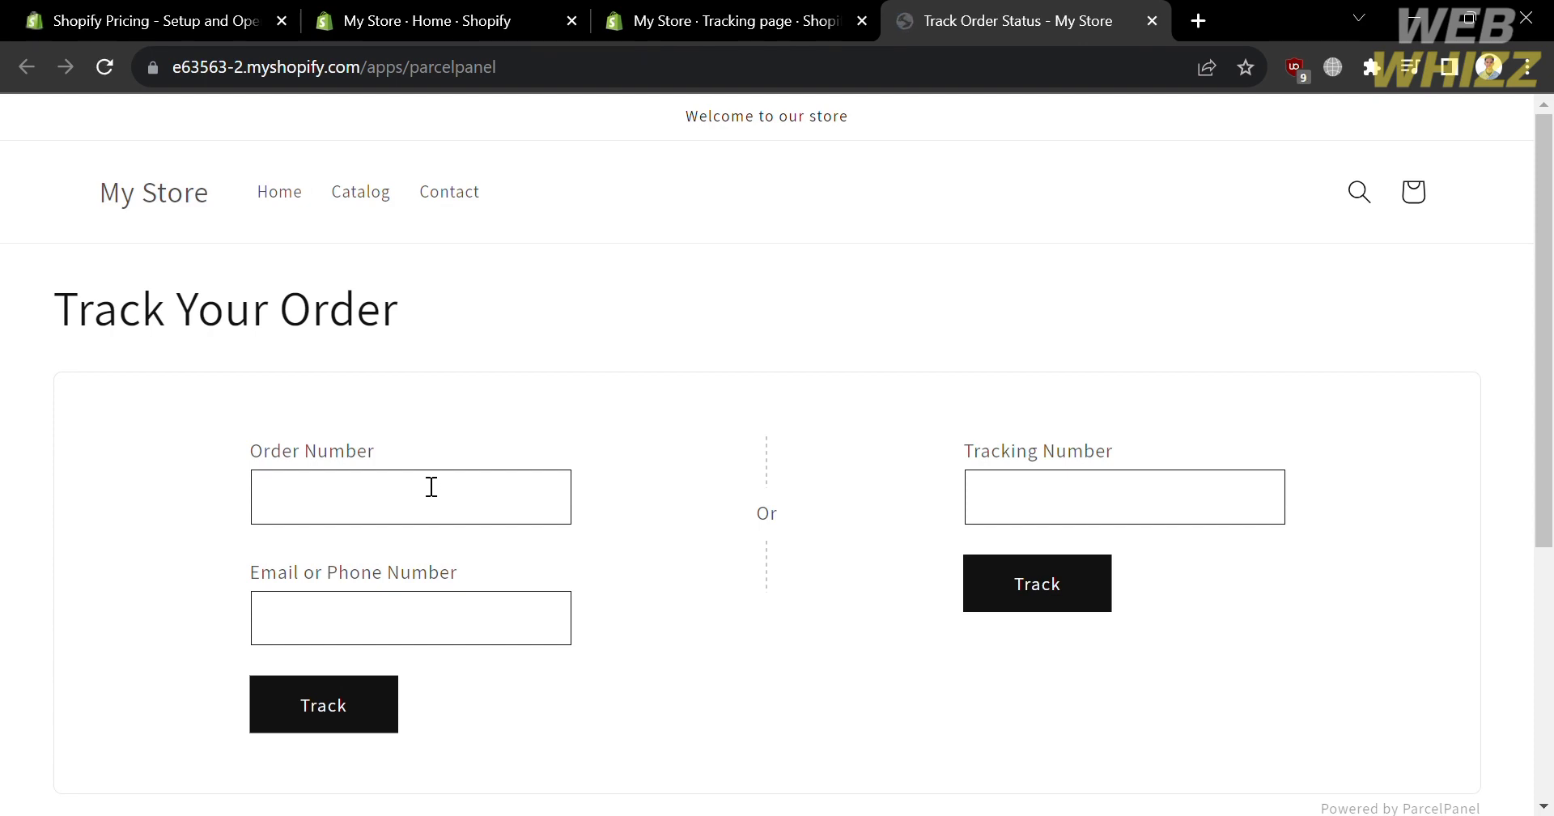
# Try the Order Number field, then return to admin and head to Parcel Panel's Orders
pyautogui.click(416, 454)
pyautogui.click(539, 542)
pyautogui.click(729, 11)
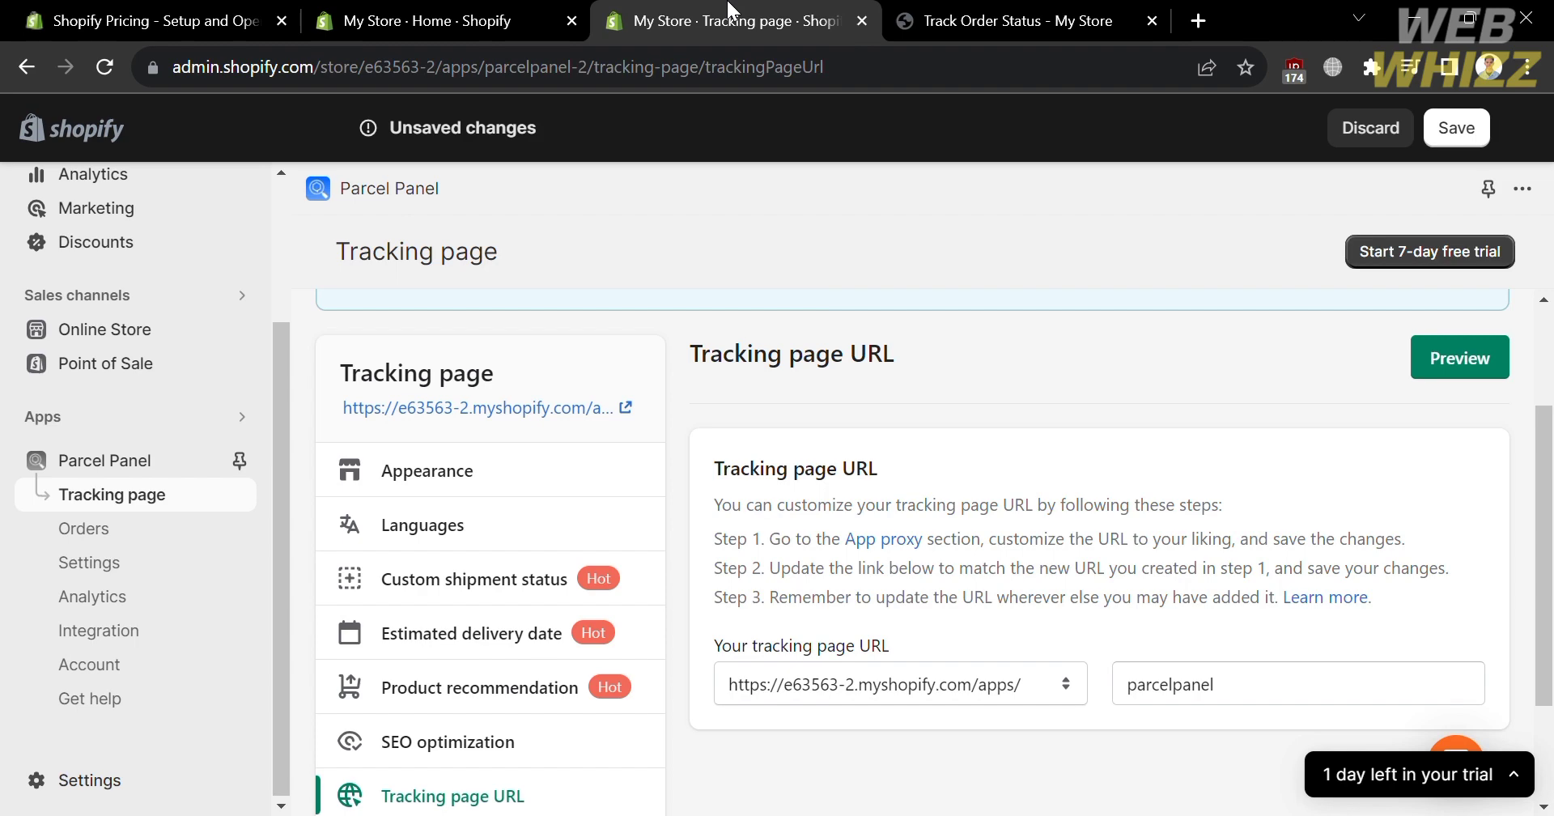
pyautogui.click(90, 529)
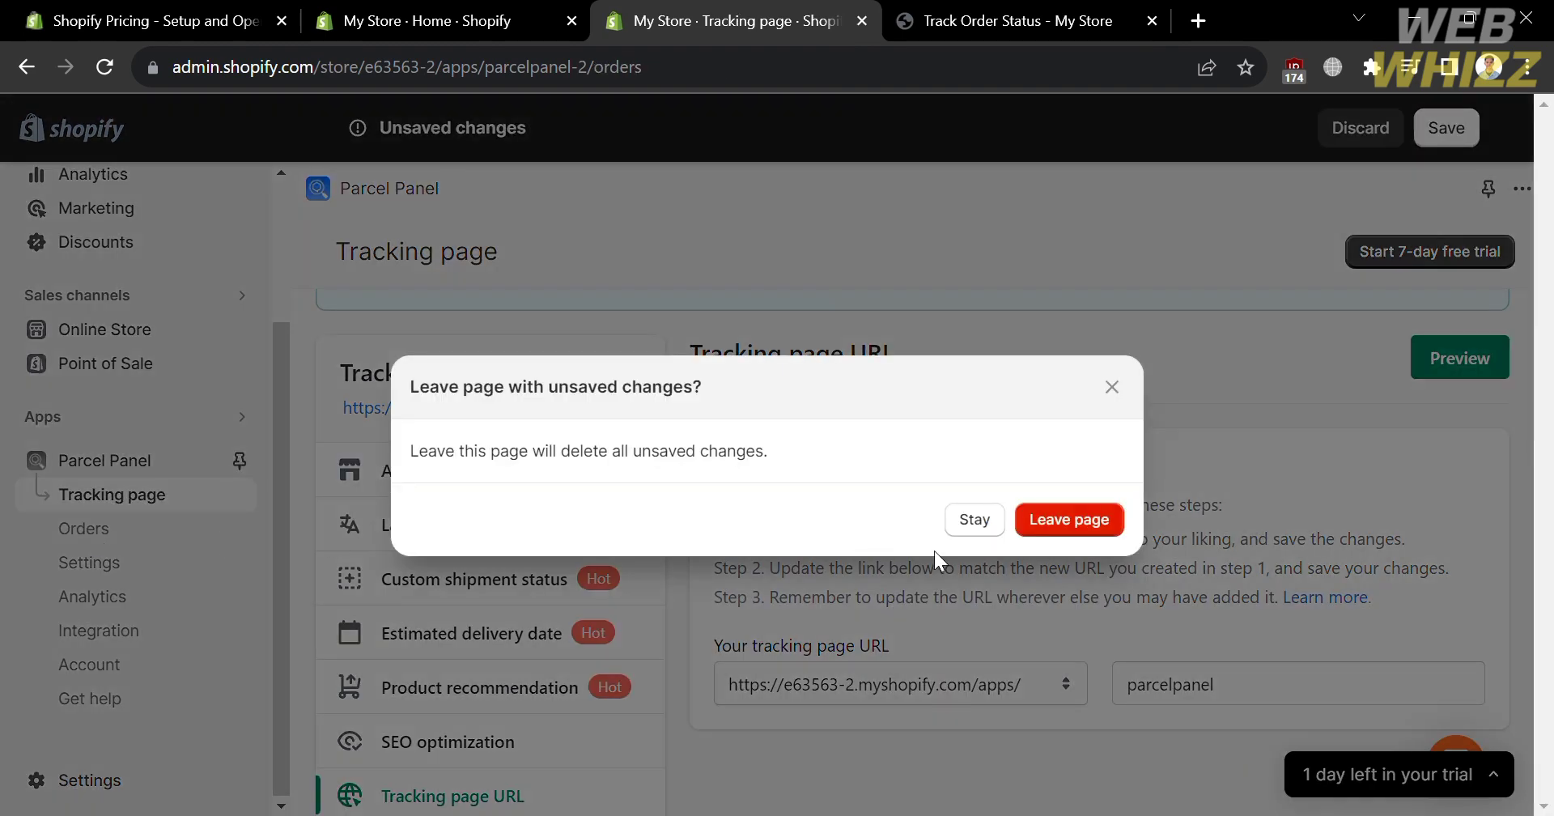
# Leave the tracking page settings unsaved and dismiss the Sync orders result
pyautogui.click(1054, 521)
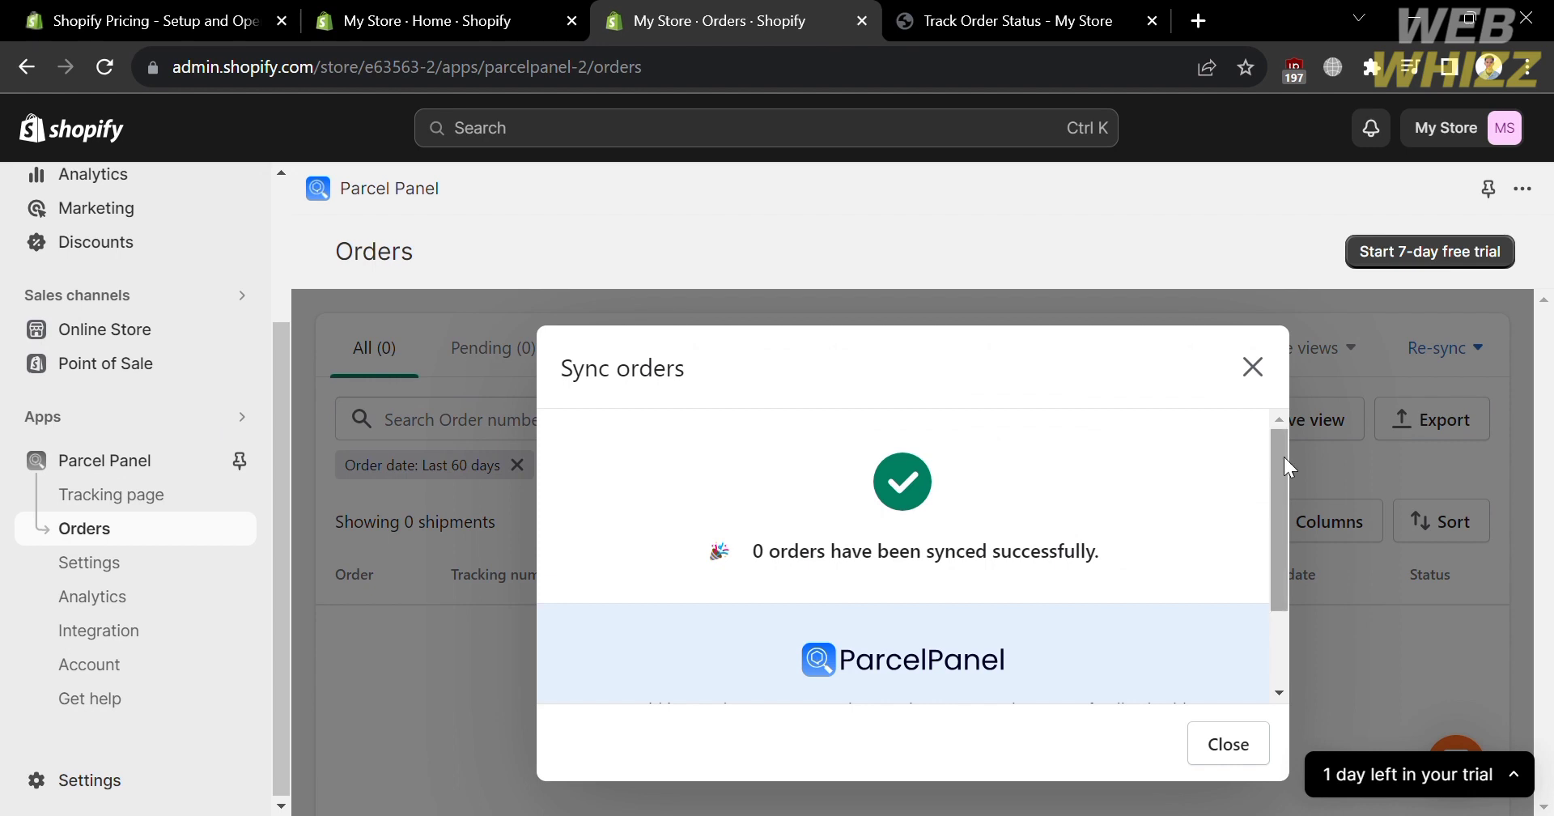
pyautogui.click(1270, 378)
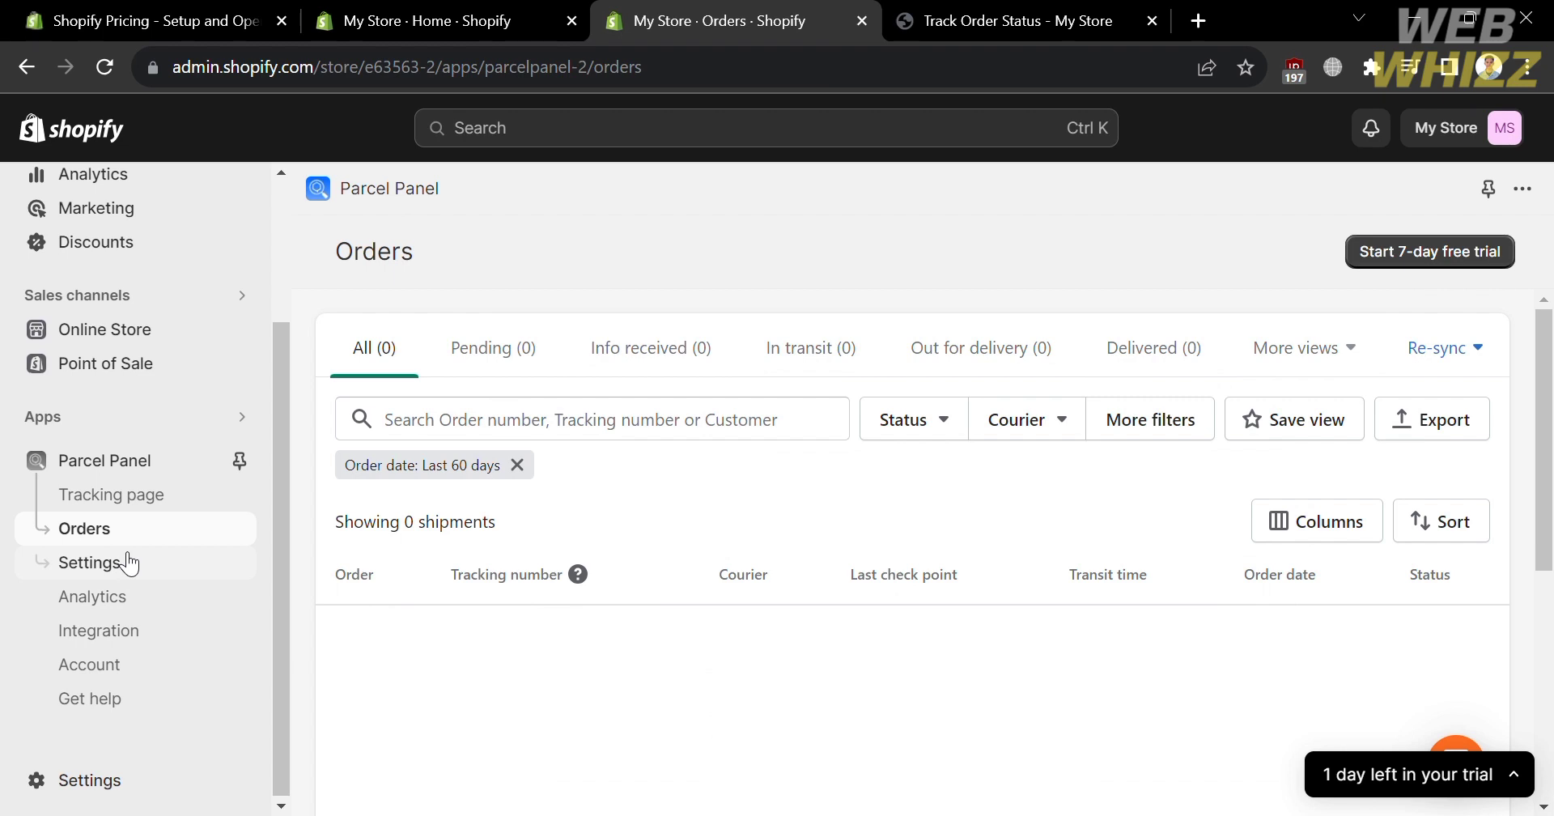
# Look over Parcel Panel's shipment analytics page
pyautogui.click(133, 602)
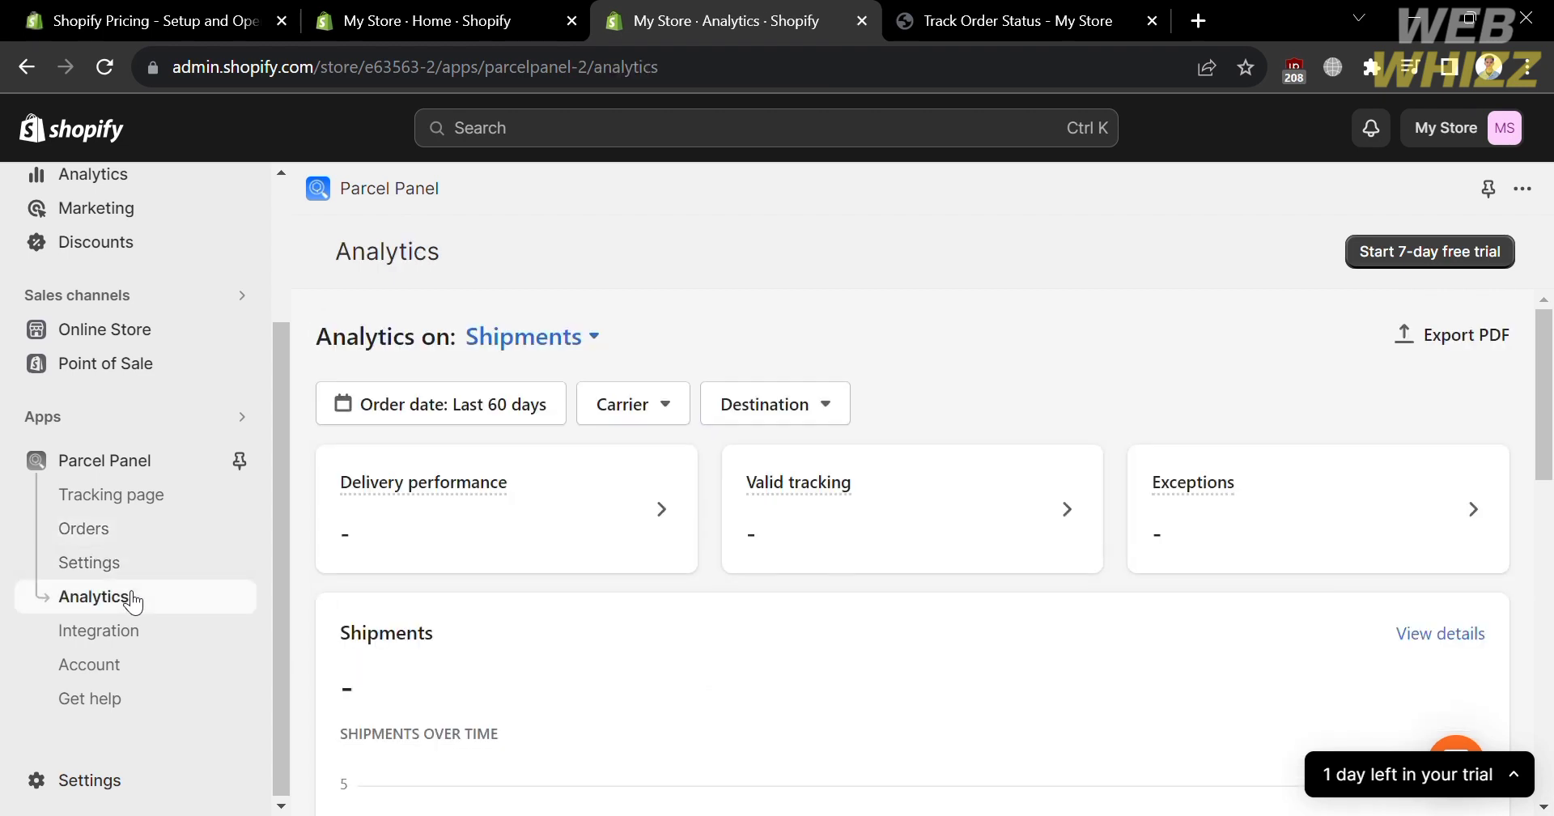
pyautogui.scroll(-6, 673, 577)
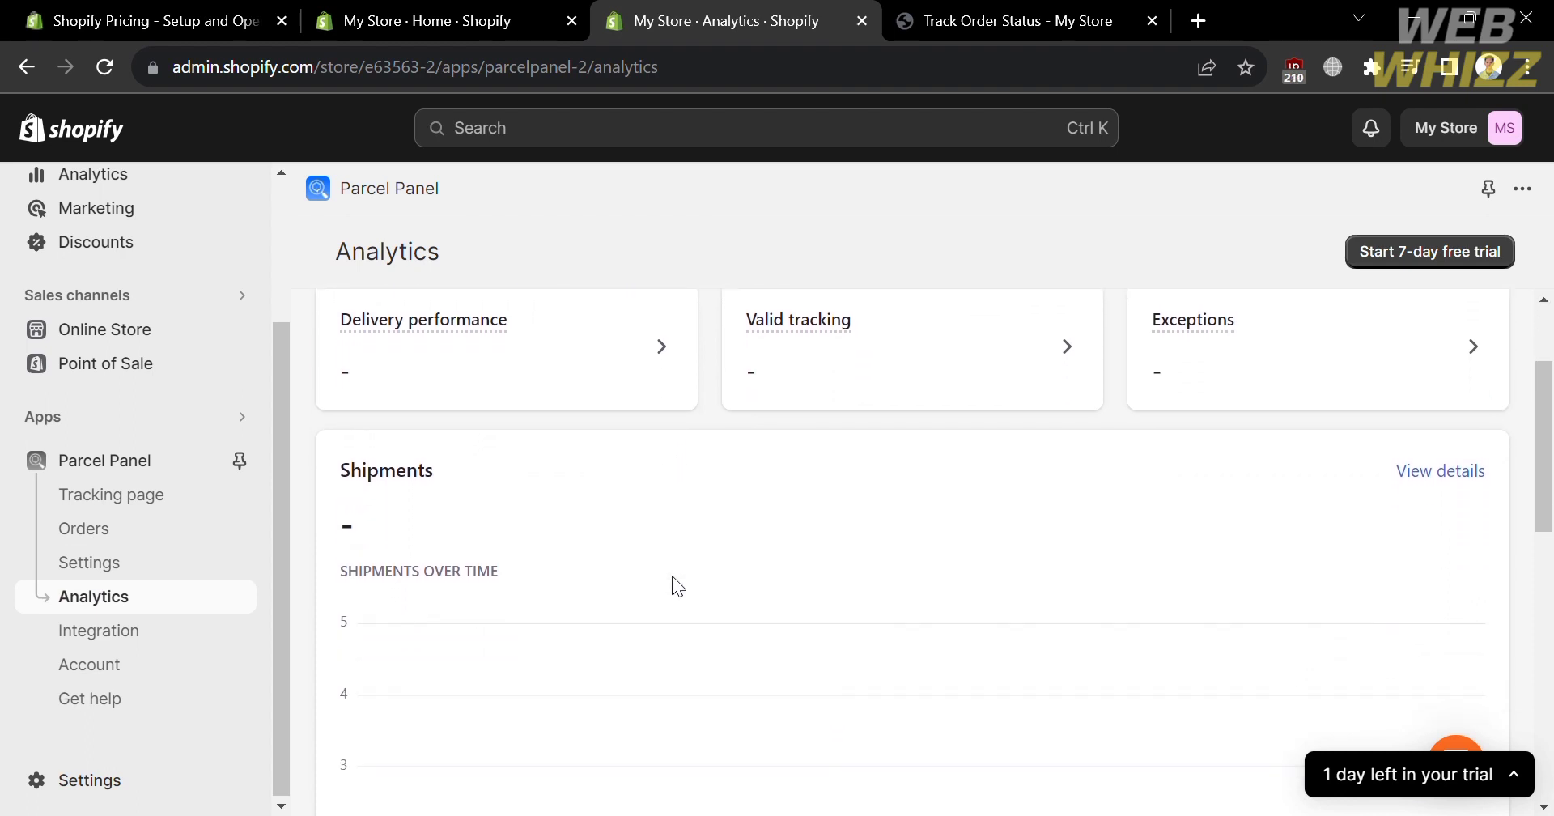
pyautogui.scroll(-7, 672, 576)
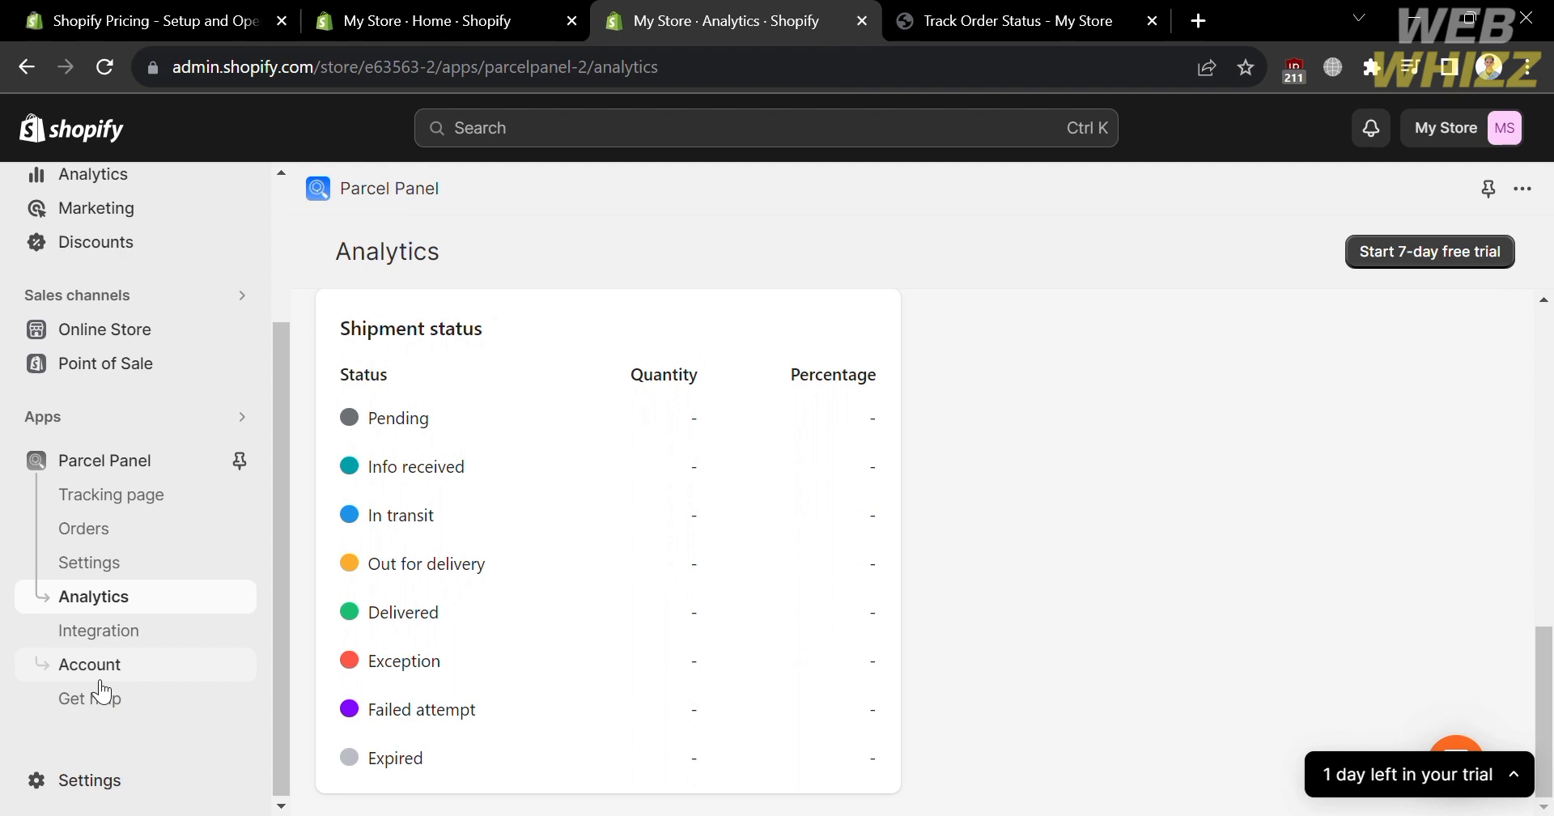
# Browse the Integration page's app connections like Klaviyo, the webhook URL form and API key
pyautogui.click(87, 639)
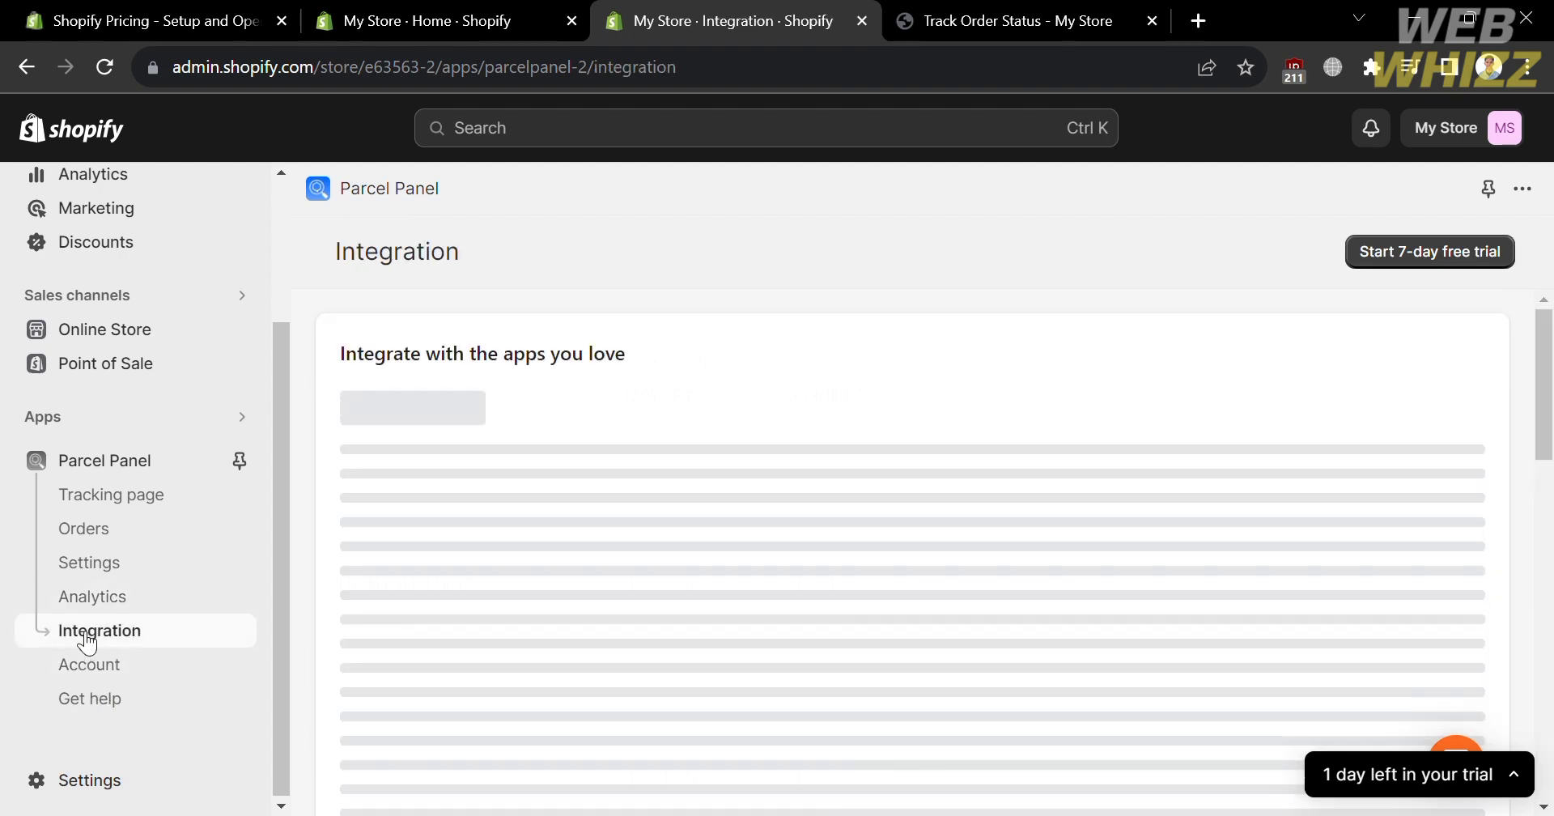
pyautogui.scroll(-1, 859, 749)
pyautogui.scroll(-6, 859, 749)
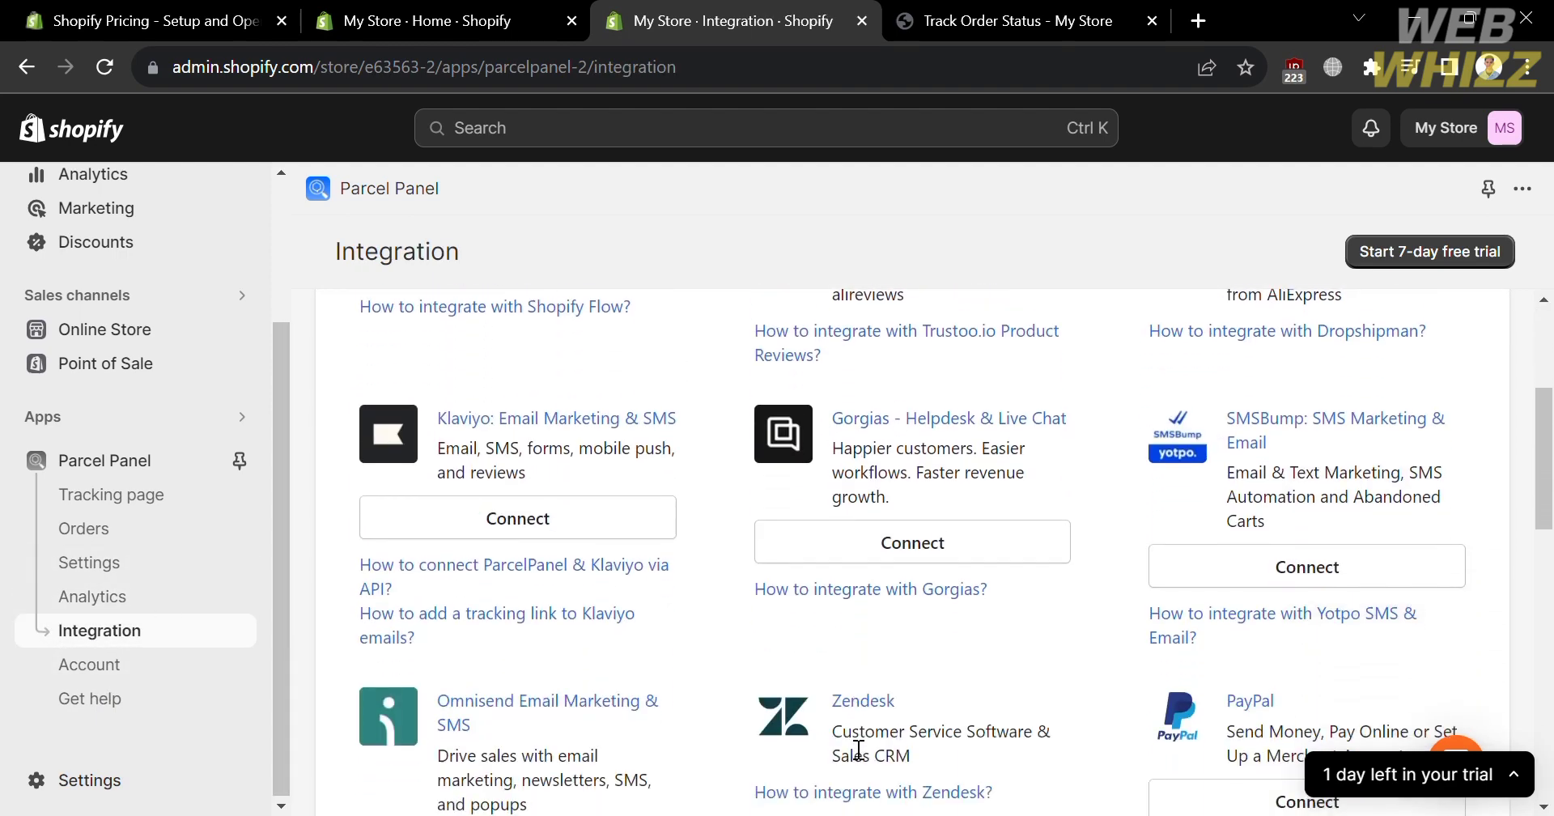
pyautogui.scroll(-3, 858, 748)
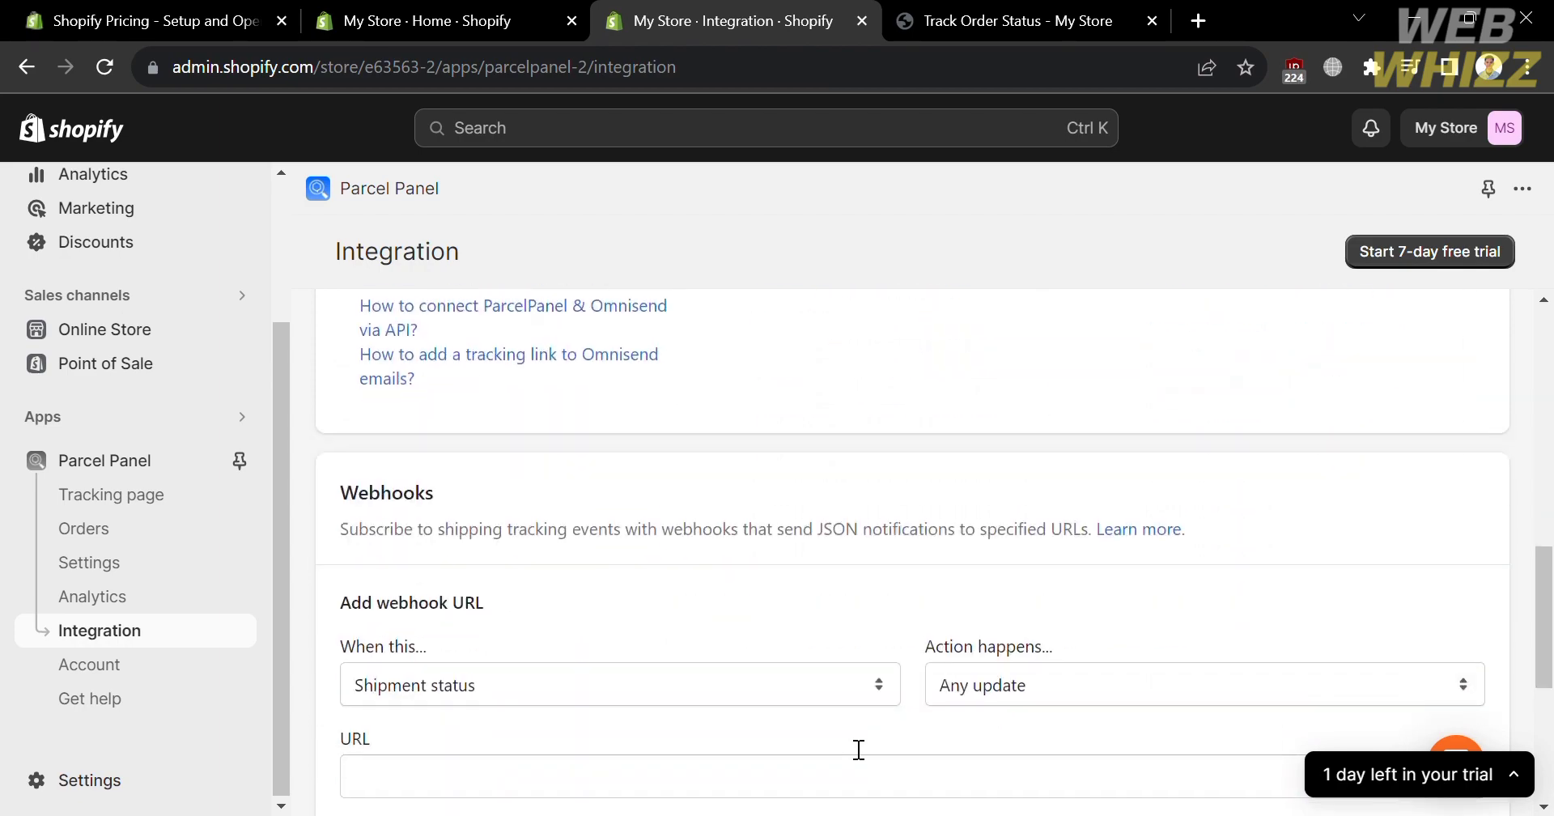
pyautogui.scroll(5, 859, 748)
pyautogui.scroll(6, 859, 749)
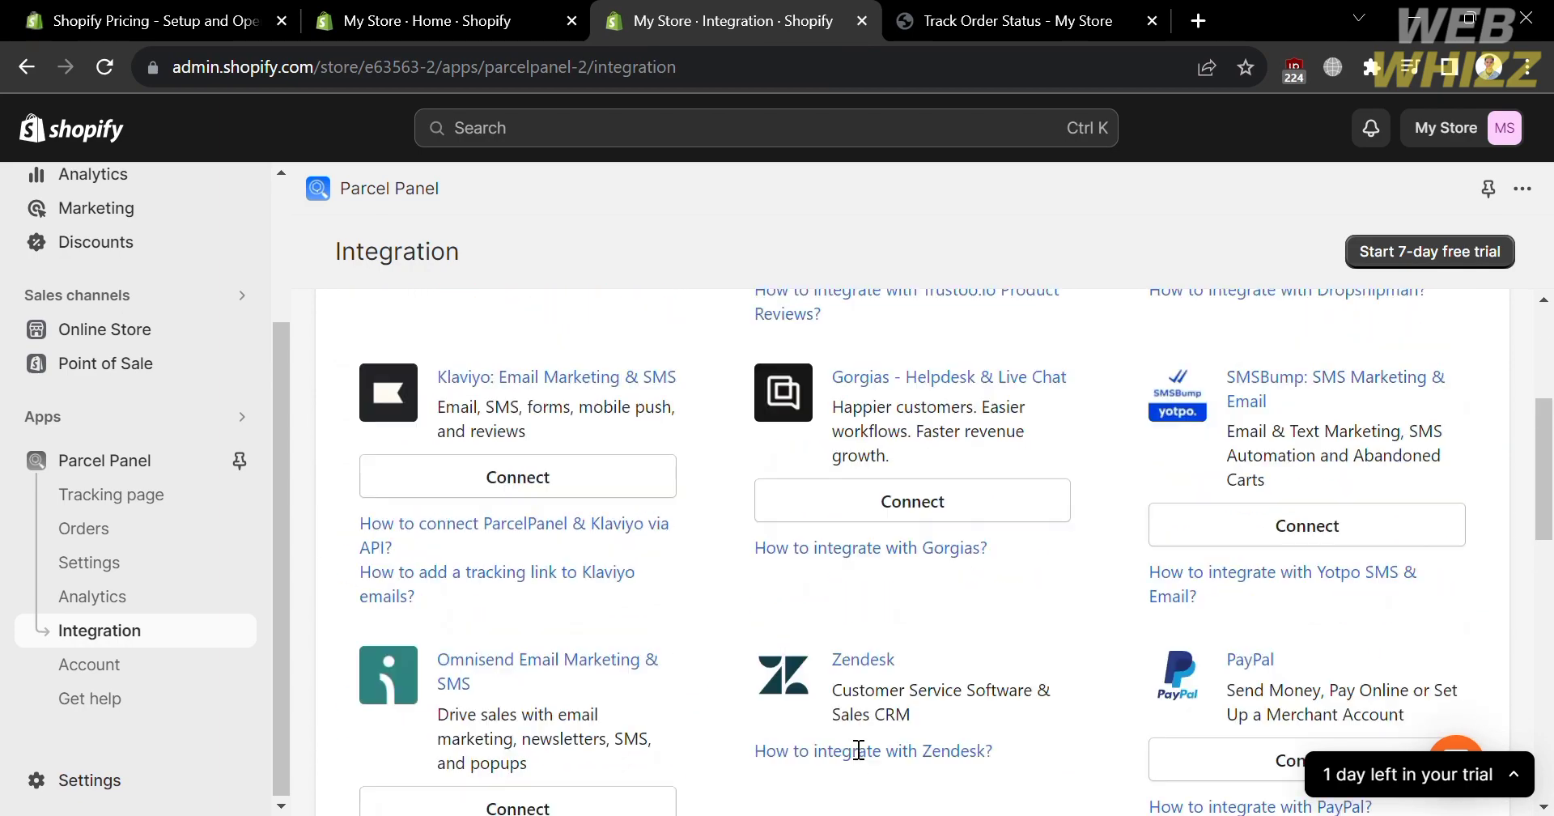
pyautogui.scroll(-10, 859, 749)
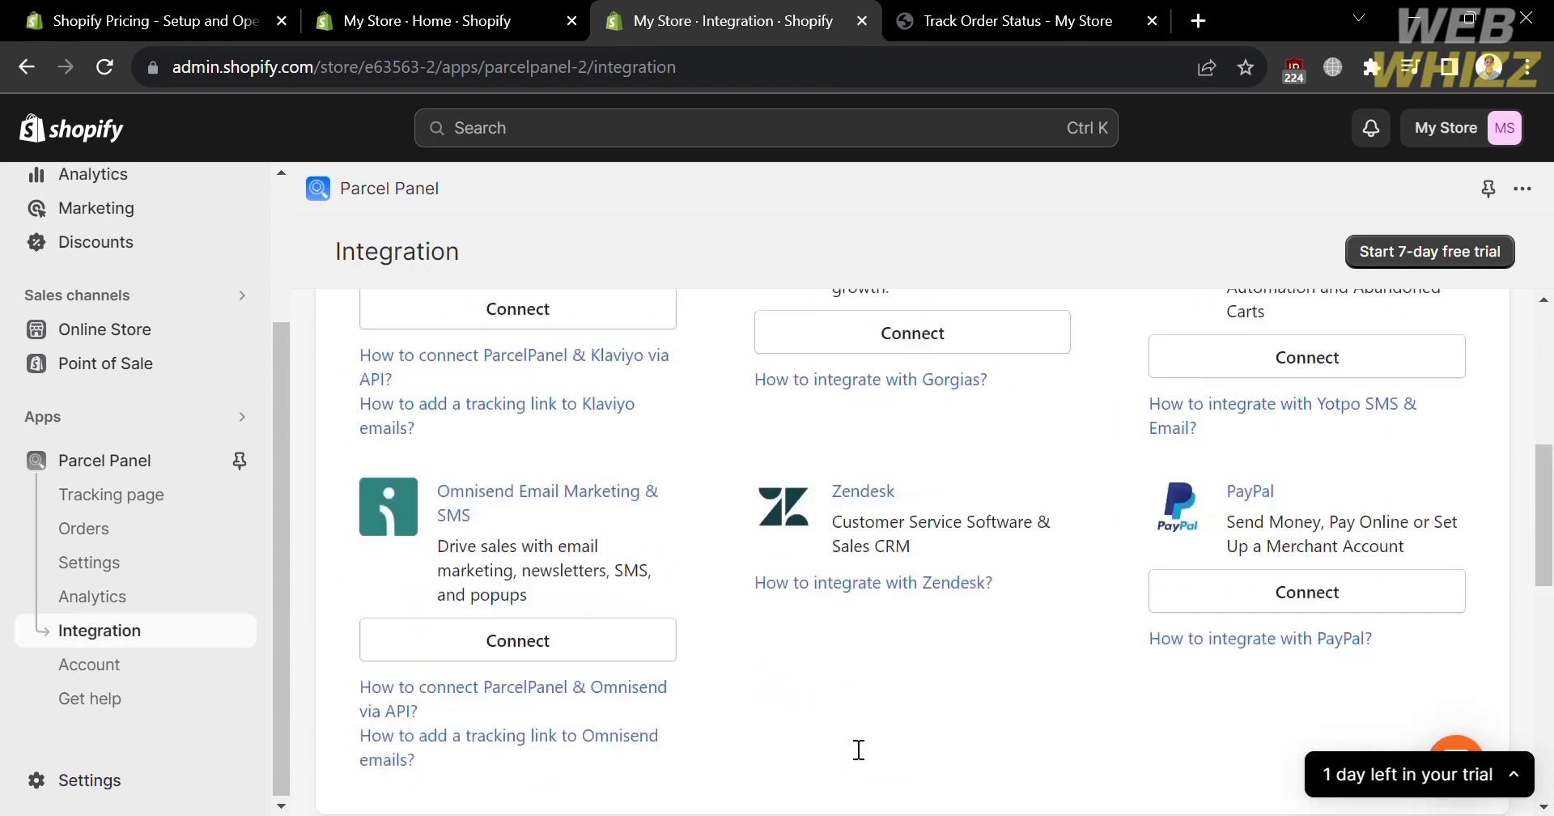
pyautogui.scroll(-3, 858, 748)
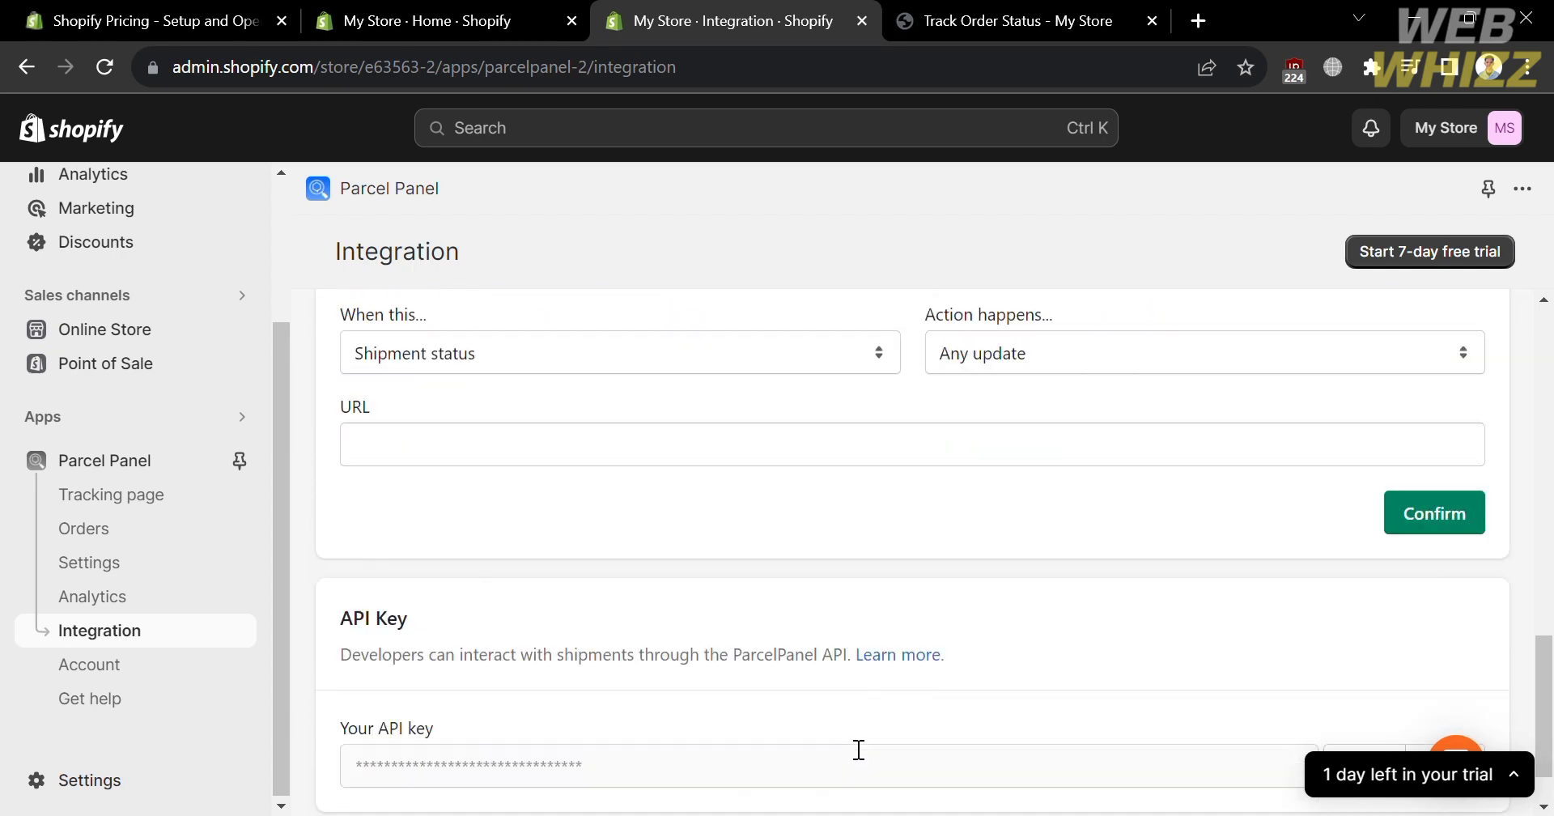
# Compare the Free (20 quota), Essential, Professional and Enterprise plans on the Account page
pyautogui.click(123, 665)
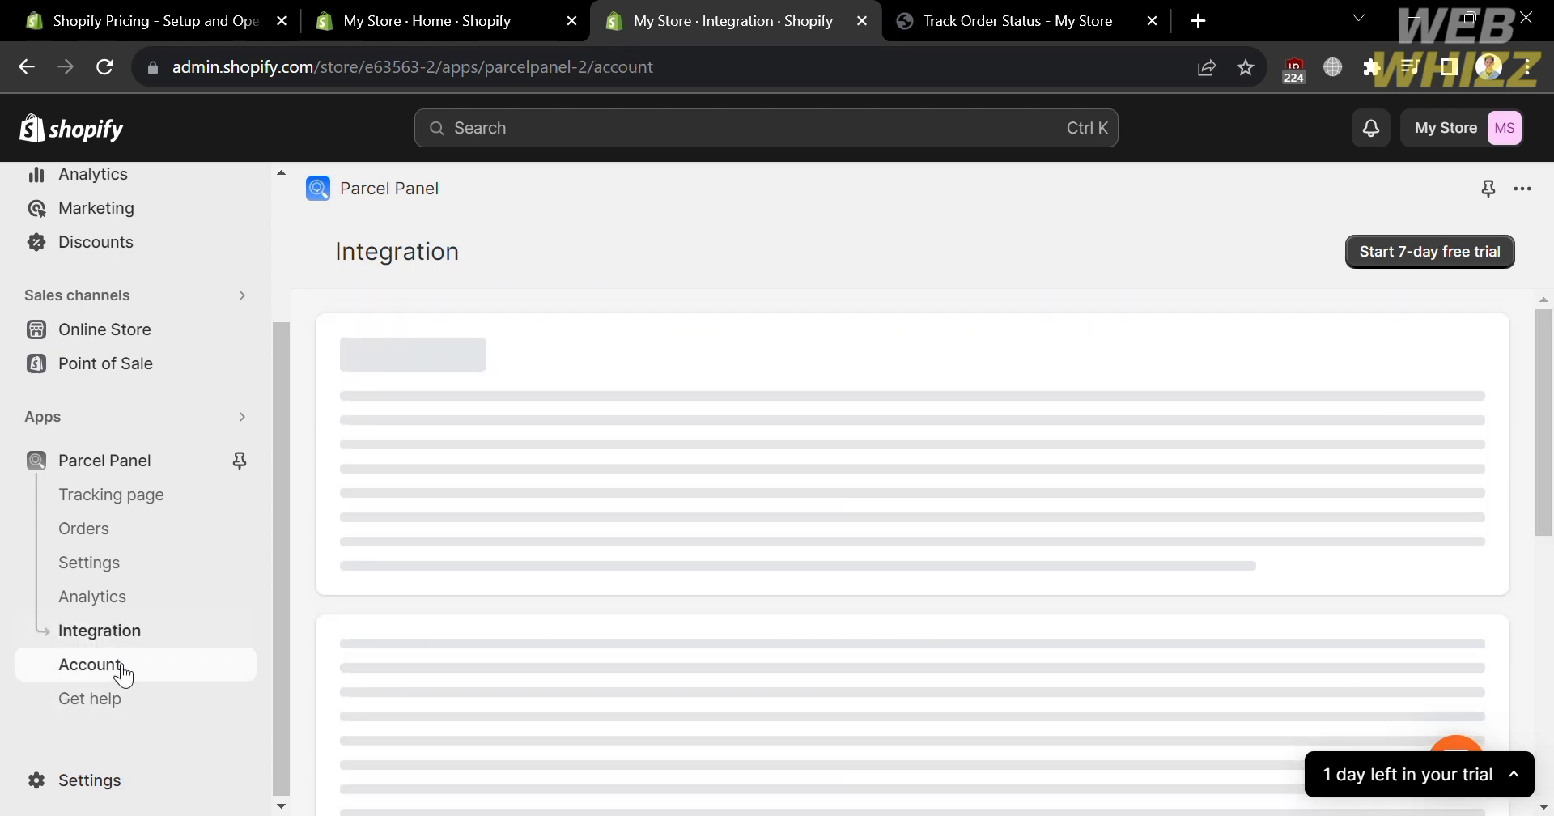
pyautogui.scroll(-3, 861, 601)
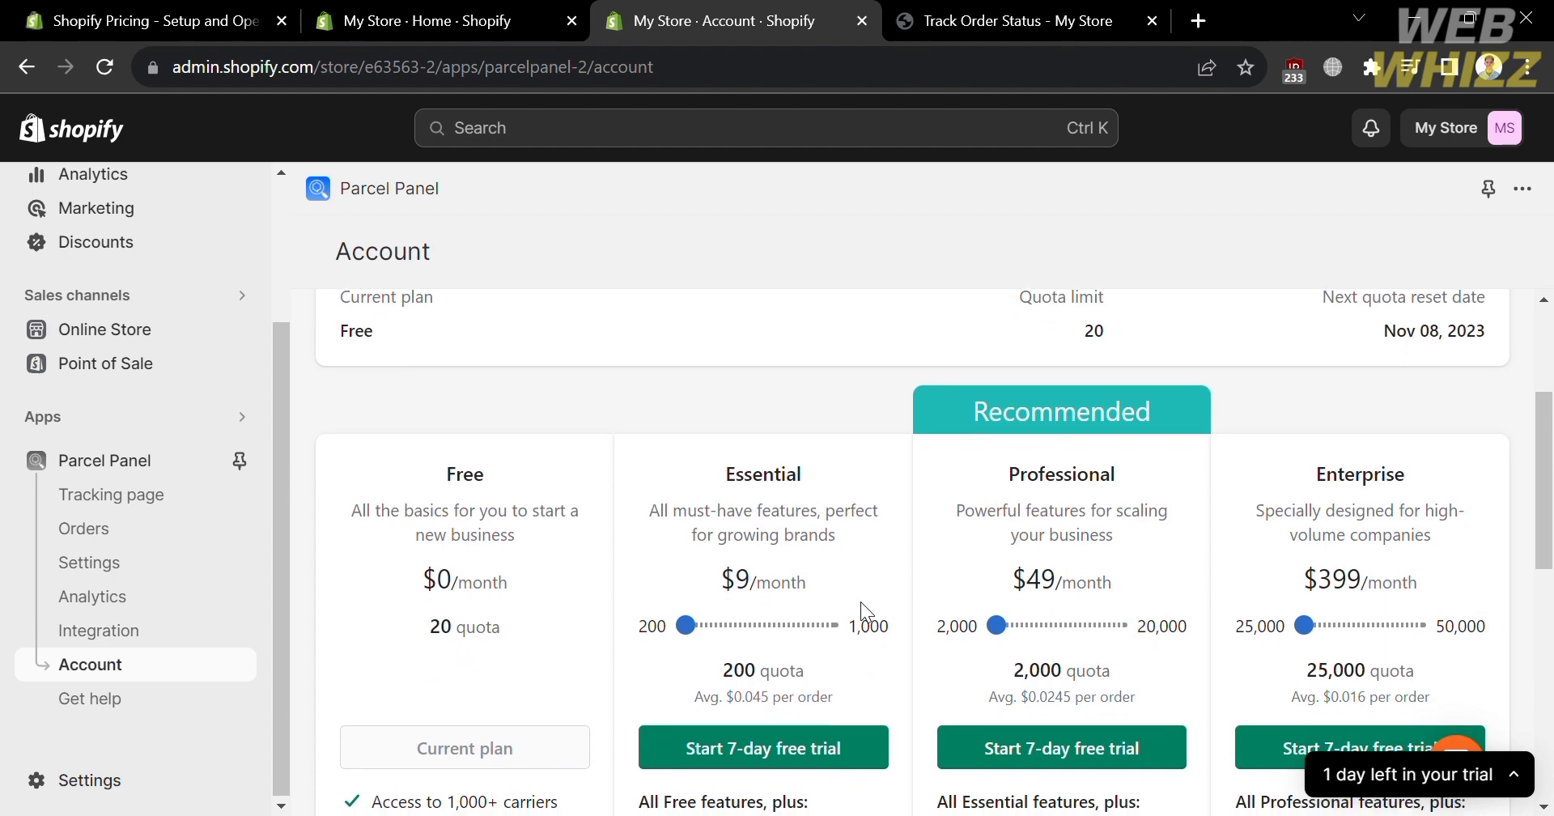
pyautogui.scroll(-1, 1134, 675)
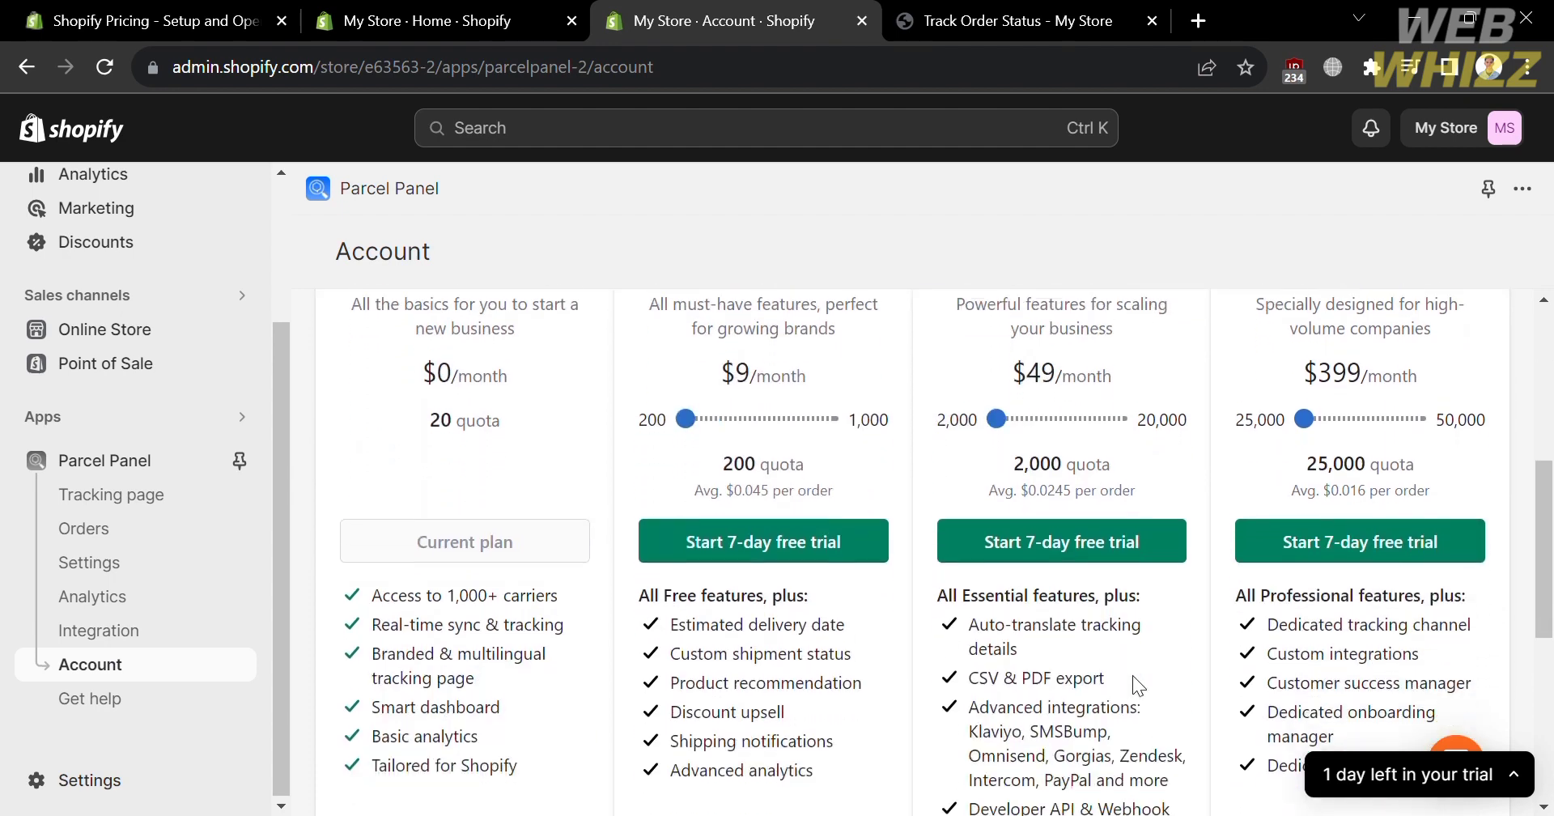
pyautogui.scroll(1, 1133, 675)
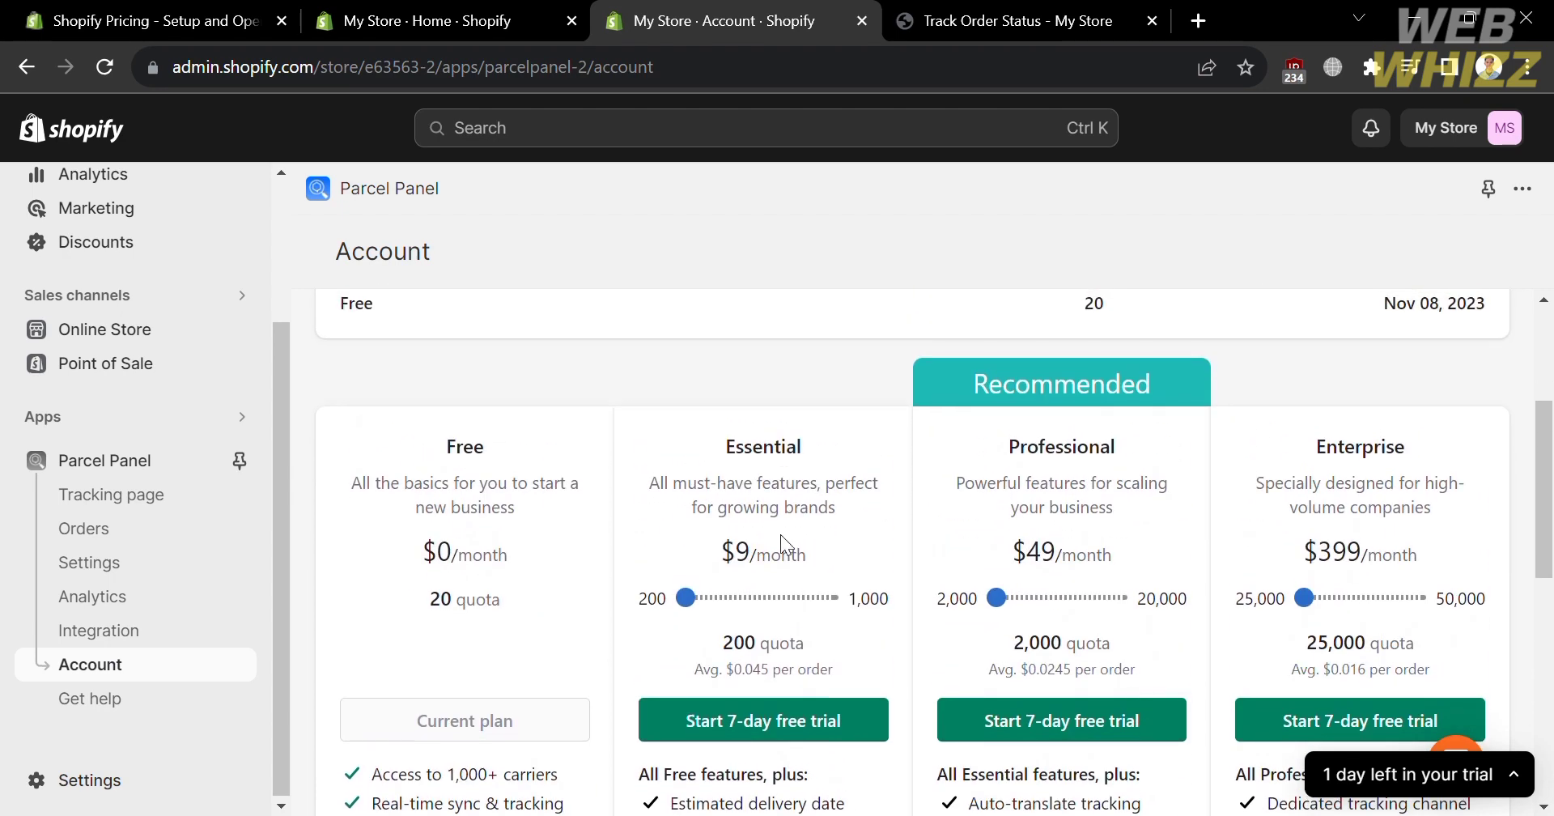
pyautogui.scroll(4, 774, 684)
pyautogui.scroll(-4, 775, 684)
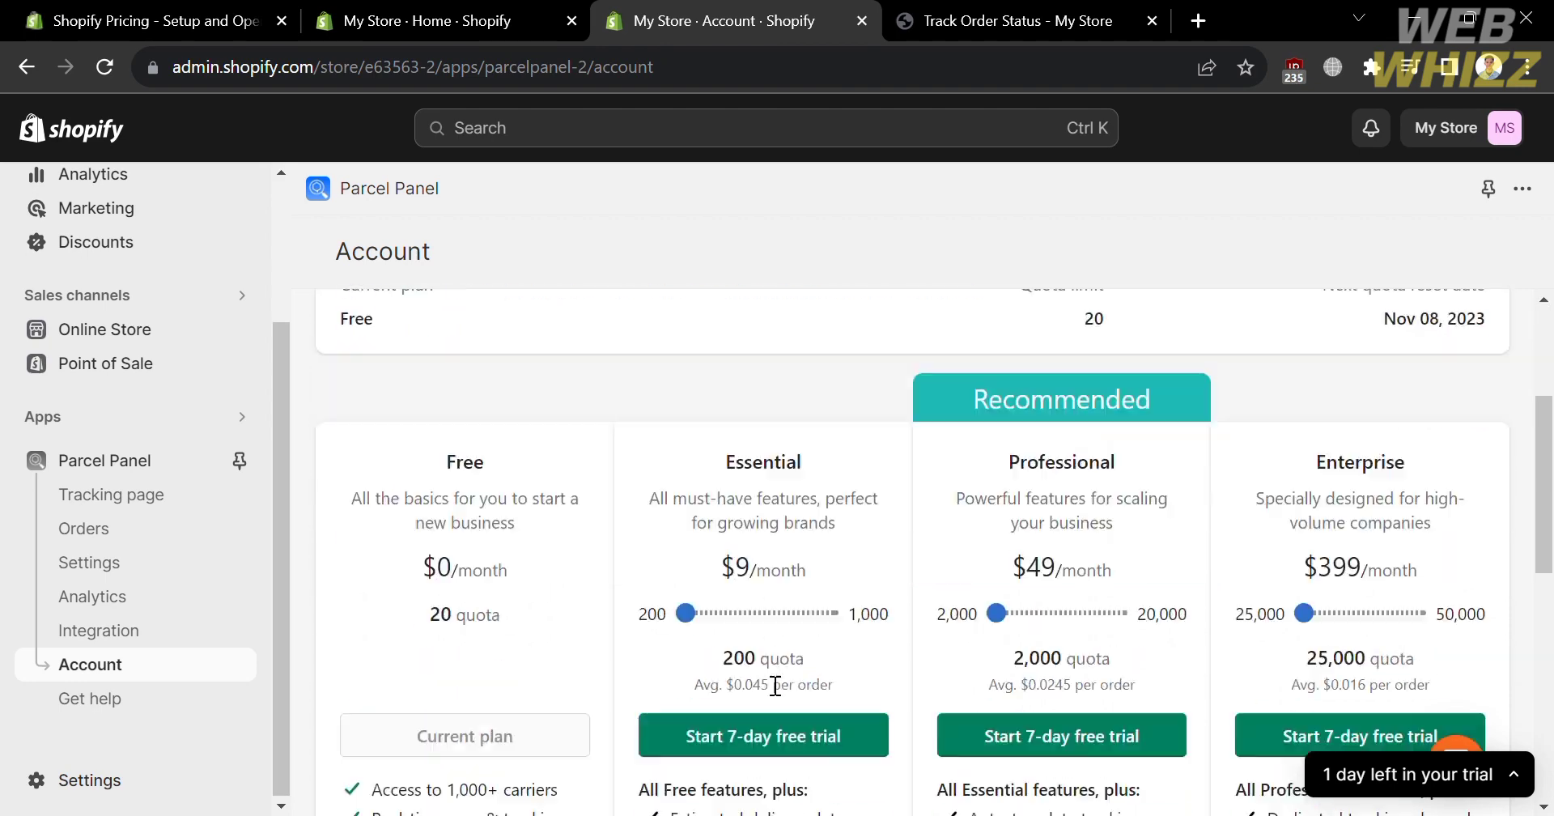
pyautogui.scroll(-3, 775, 685)
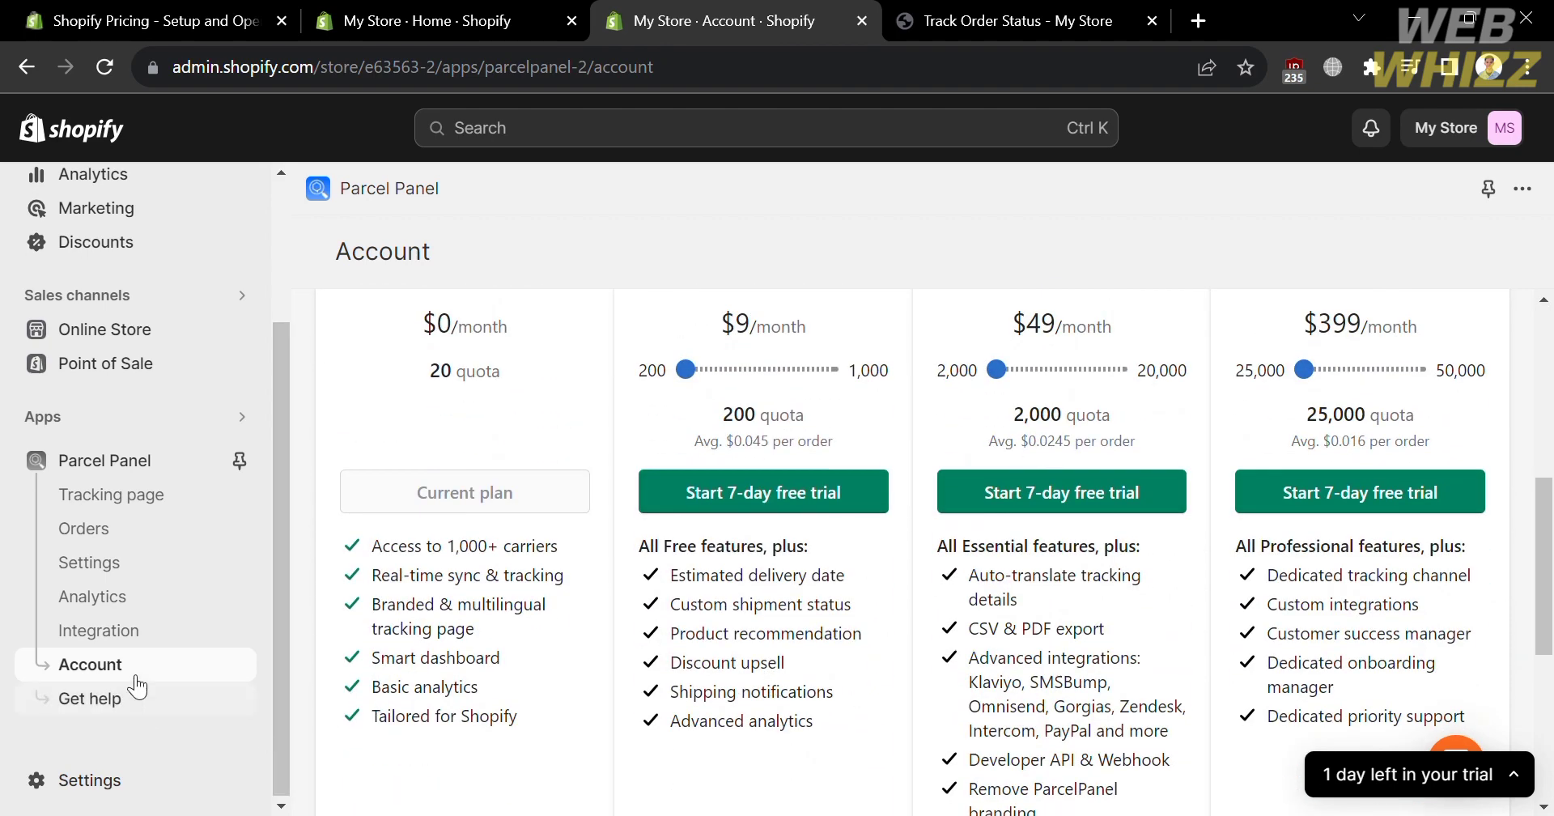
# Review the Info received email template's branding options and preview, then go back to Shipping notifications
pyautogui.click(89, 563)
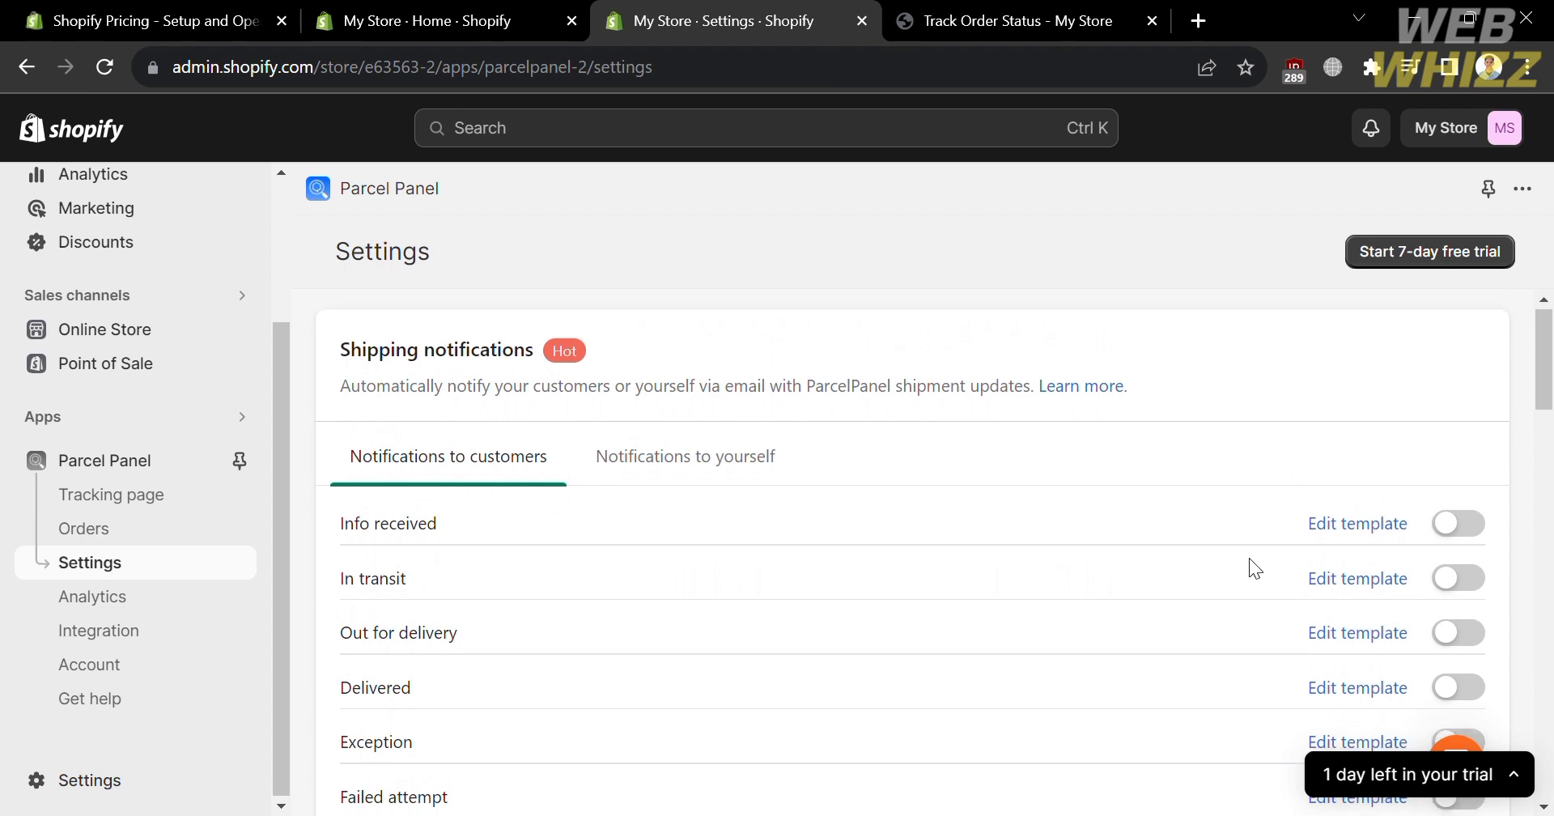
pyautogui.scroll(-1, 1249, 559)
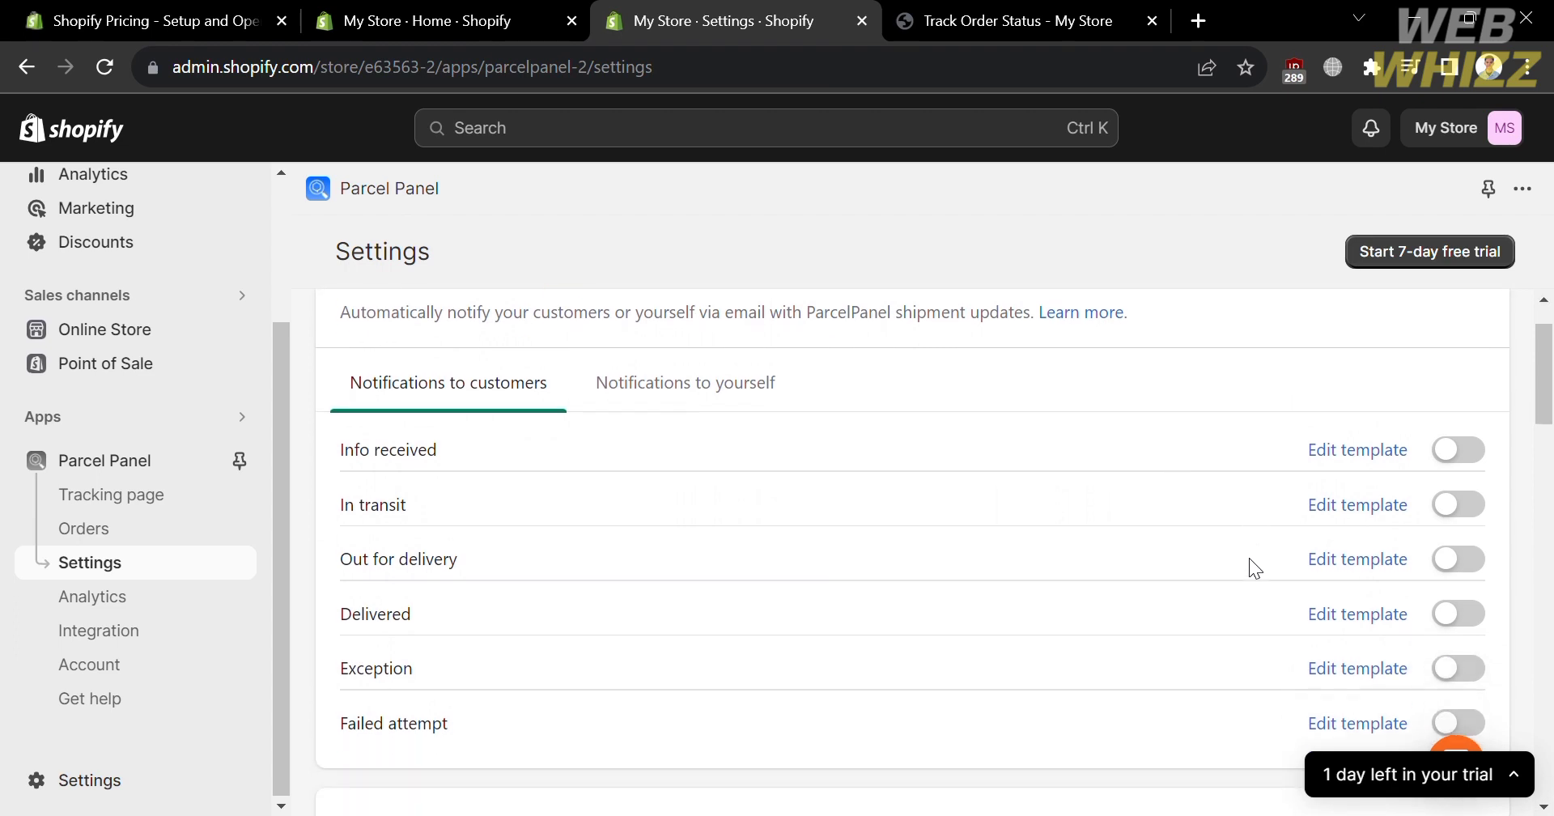
pyautogui.click(1396, 455)
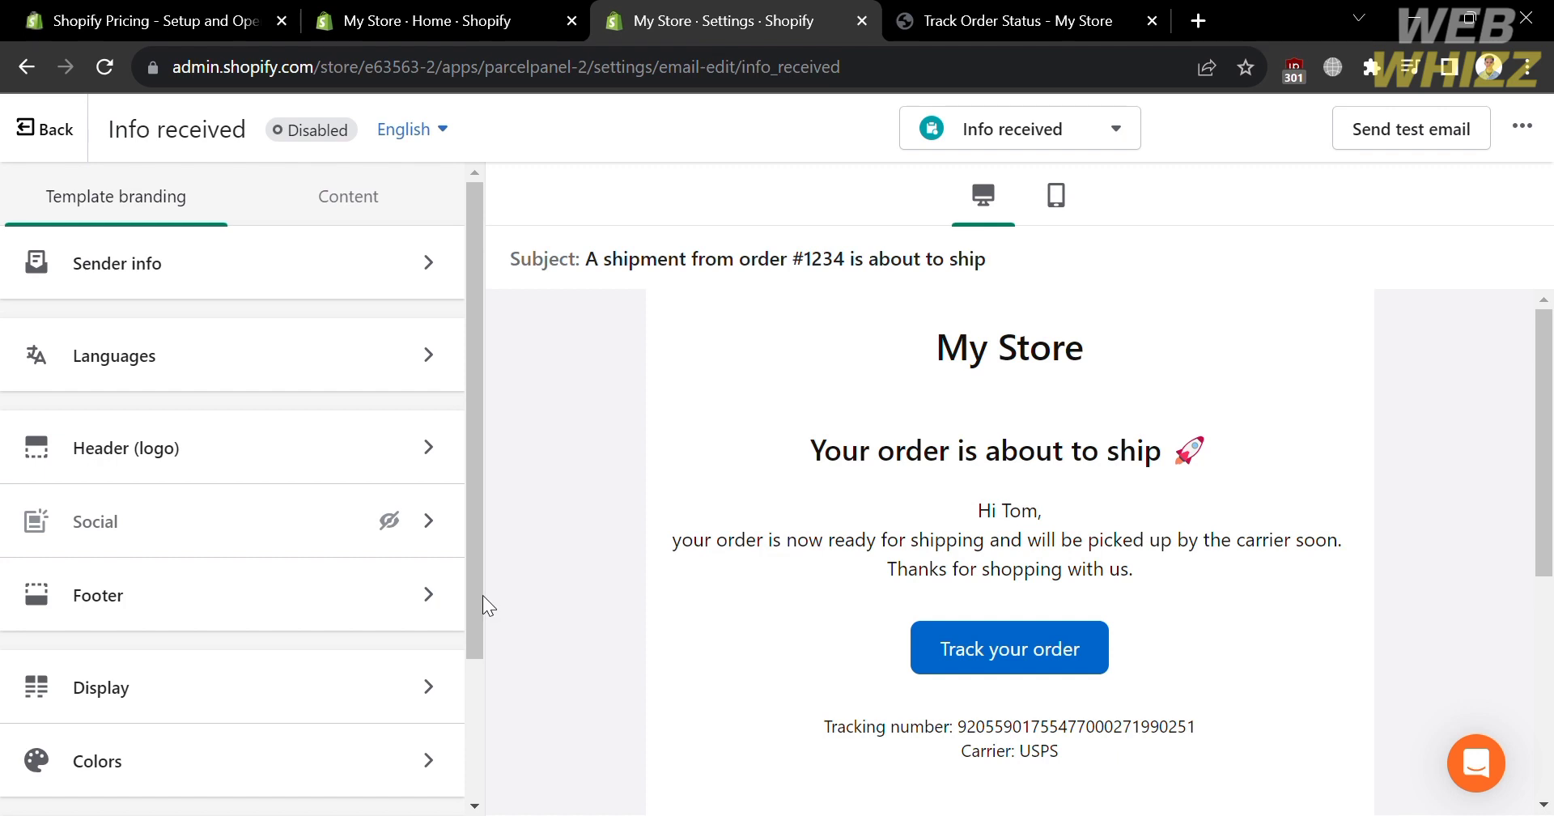
pyautogui.scroll(-3, 438, 553)
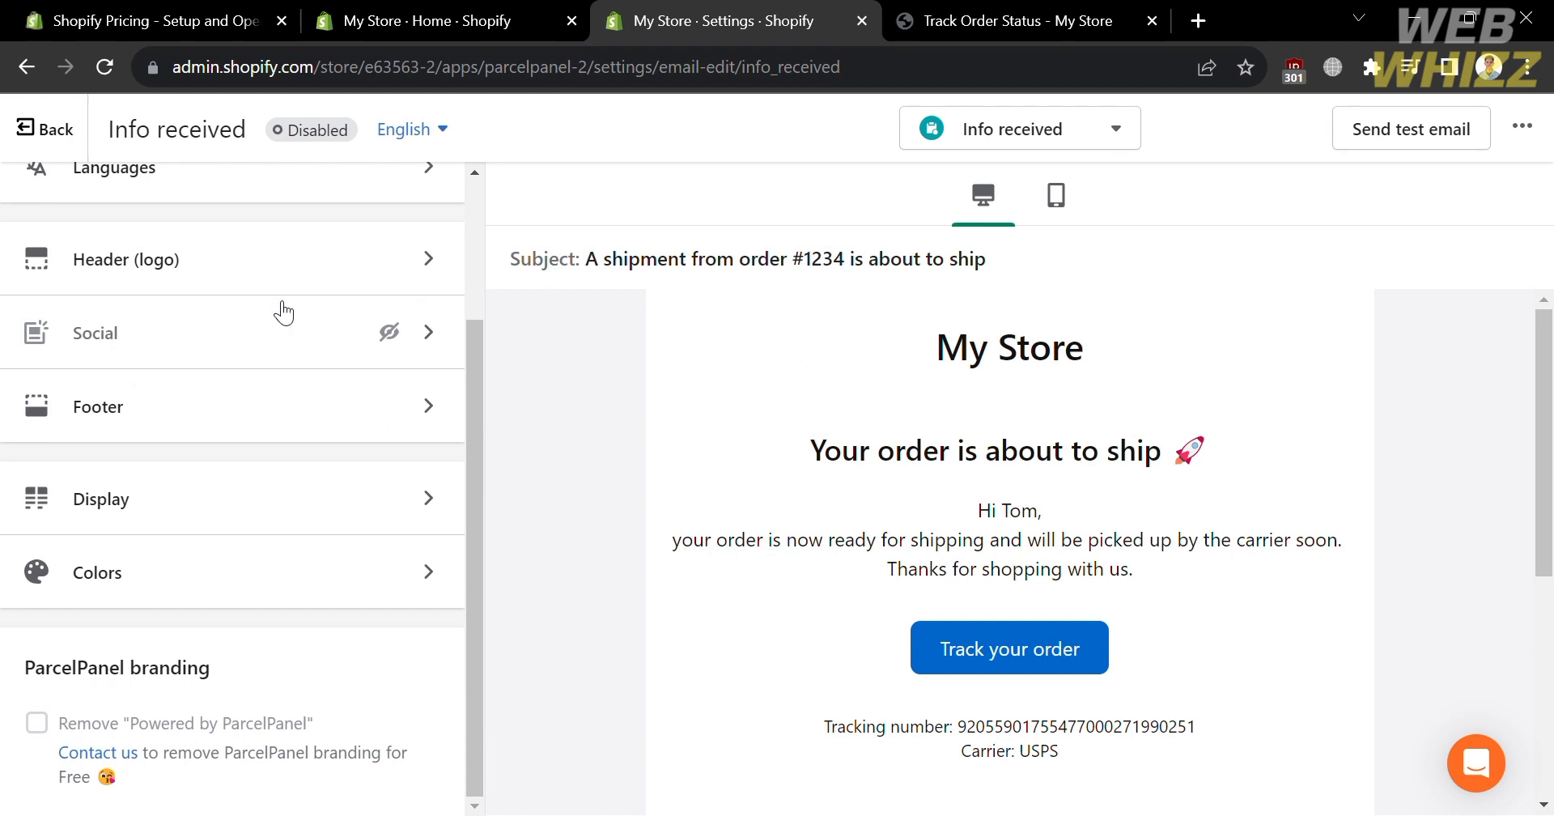
pyautogui.click(50, 131)
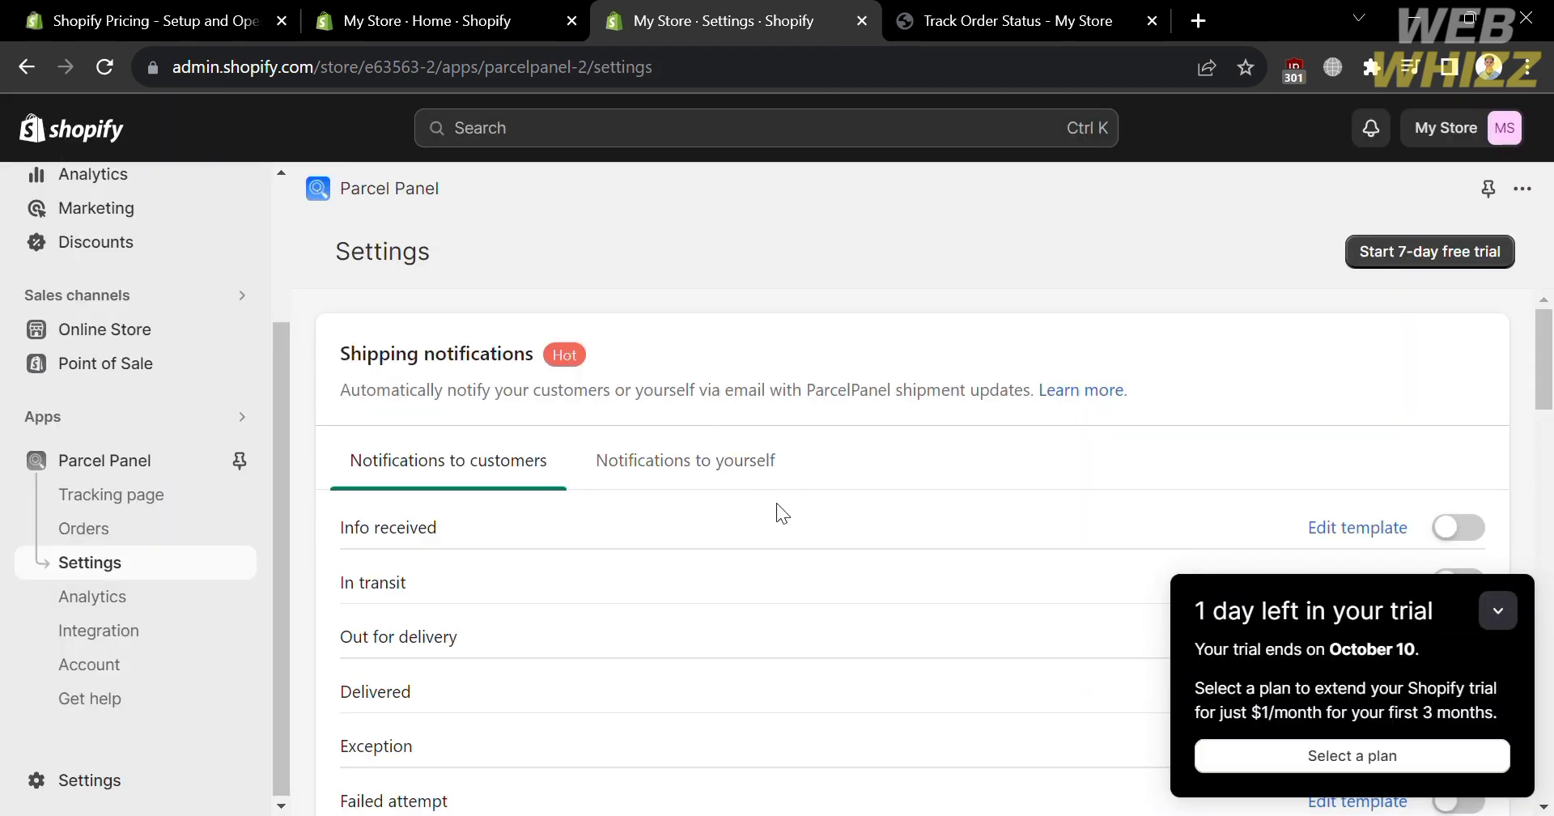
# Turn on Update tracking link in Shopify under Tailored for Shopify
pyautogui.scroll(-3, 776, 510)
pyautogui.scroll(-4, 776, 504)
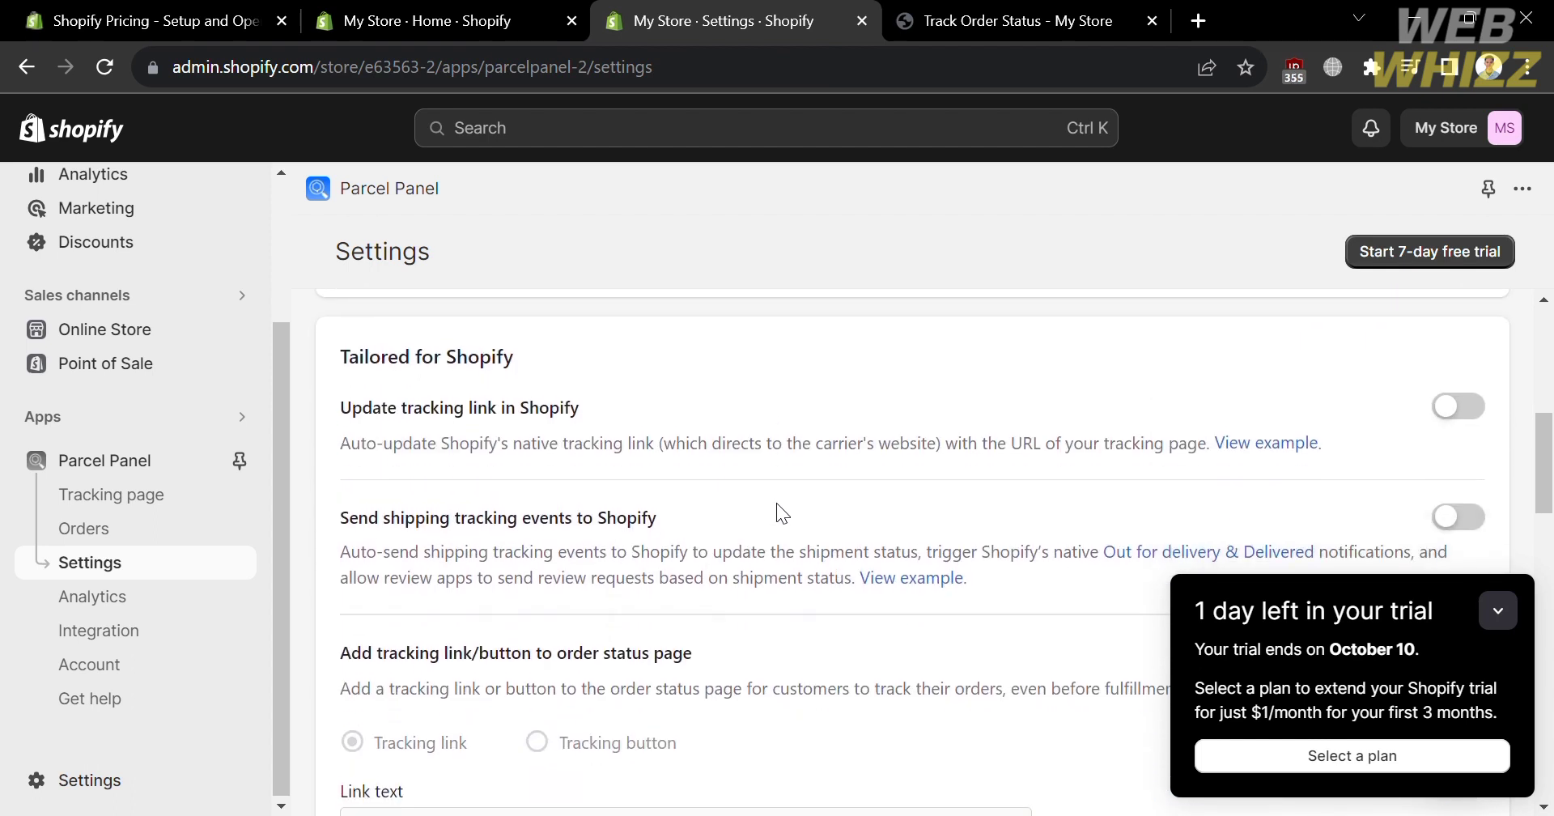
pyautogui.click(1474, 395)
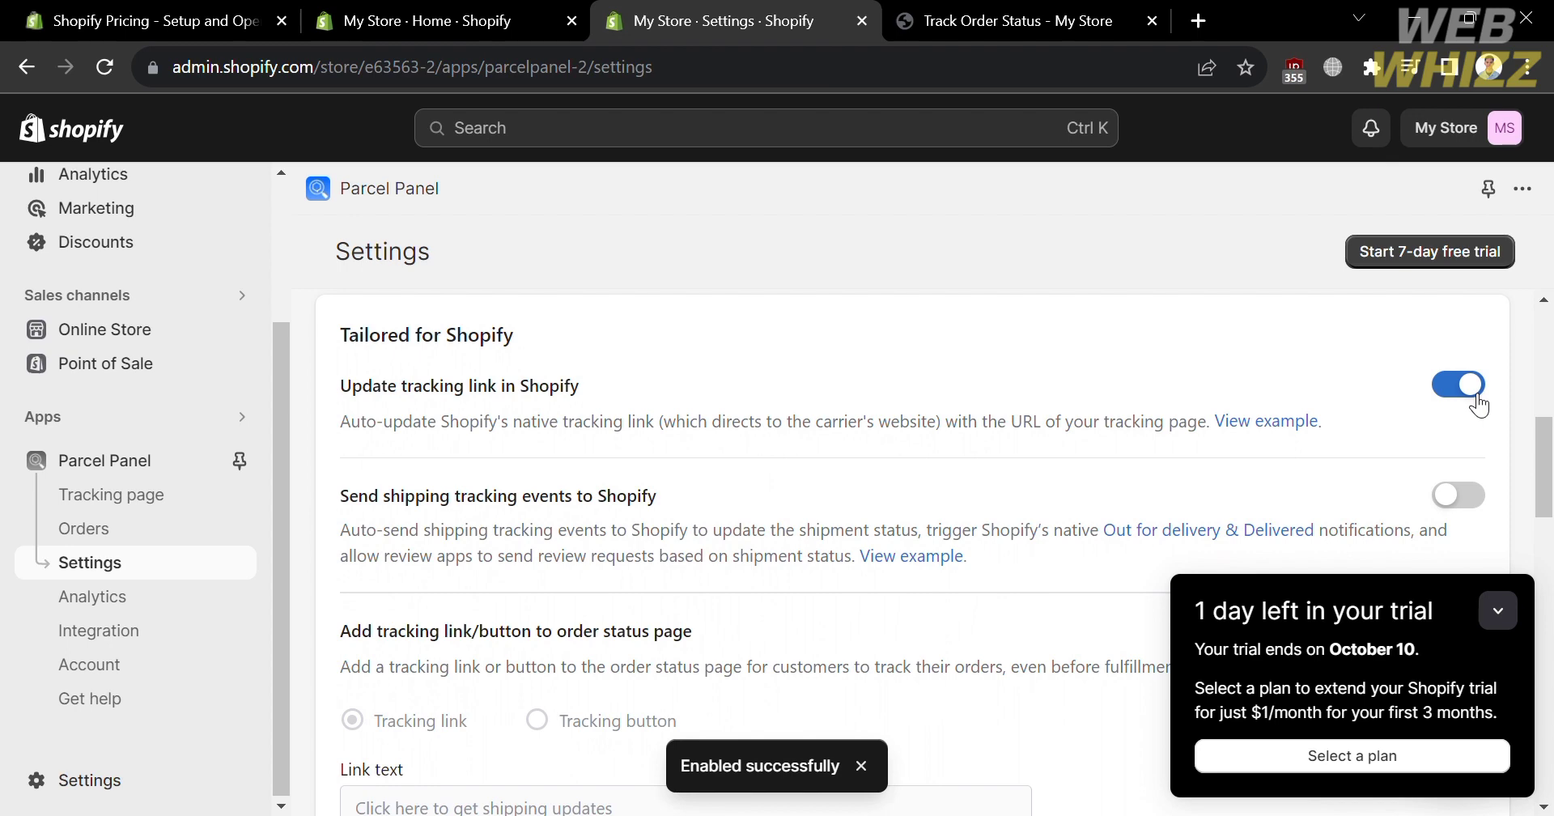
pyautogui.scroll(-3, 923, 515)
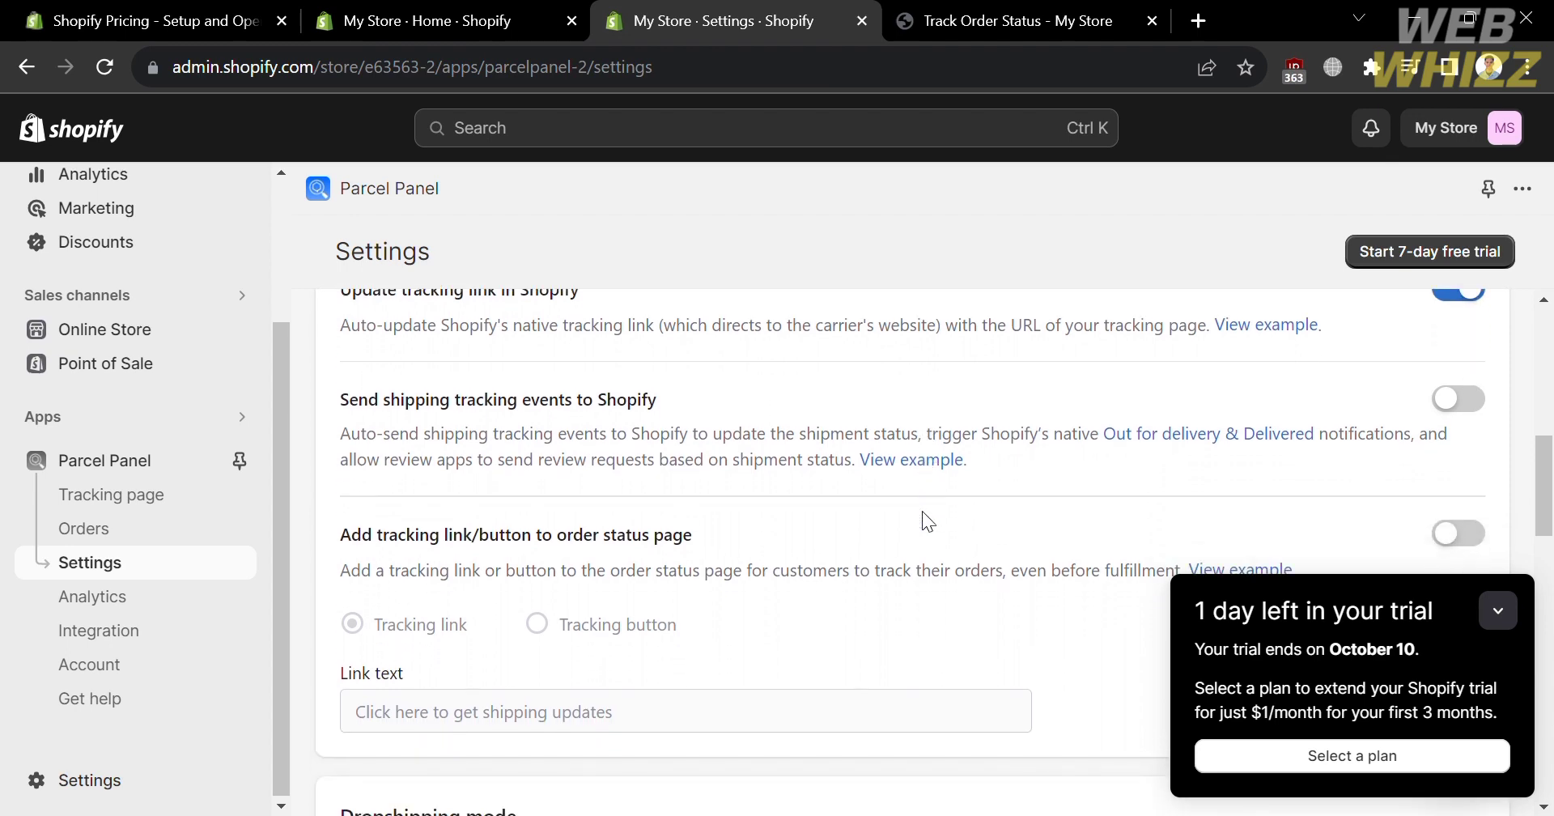
pyautogui.scroll(-3, 921, 512)
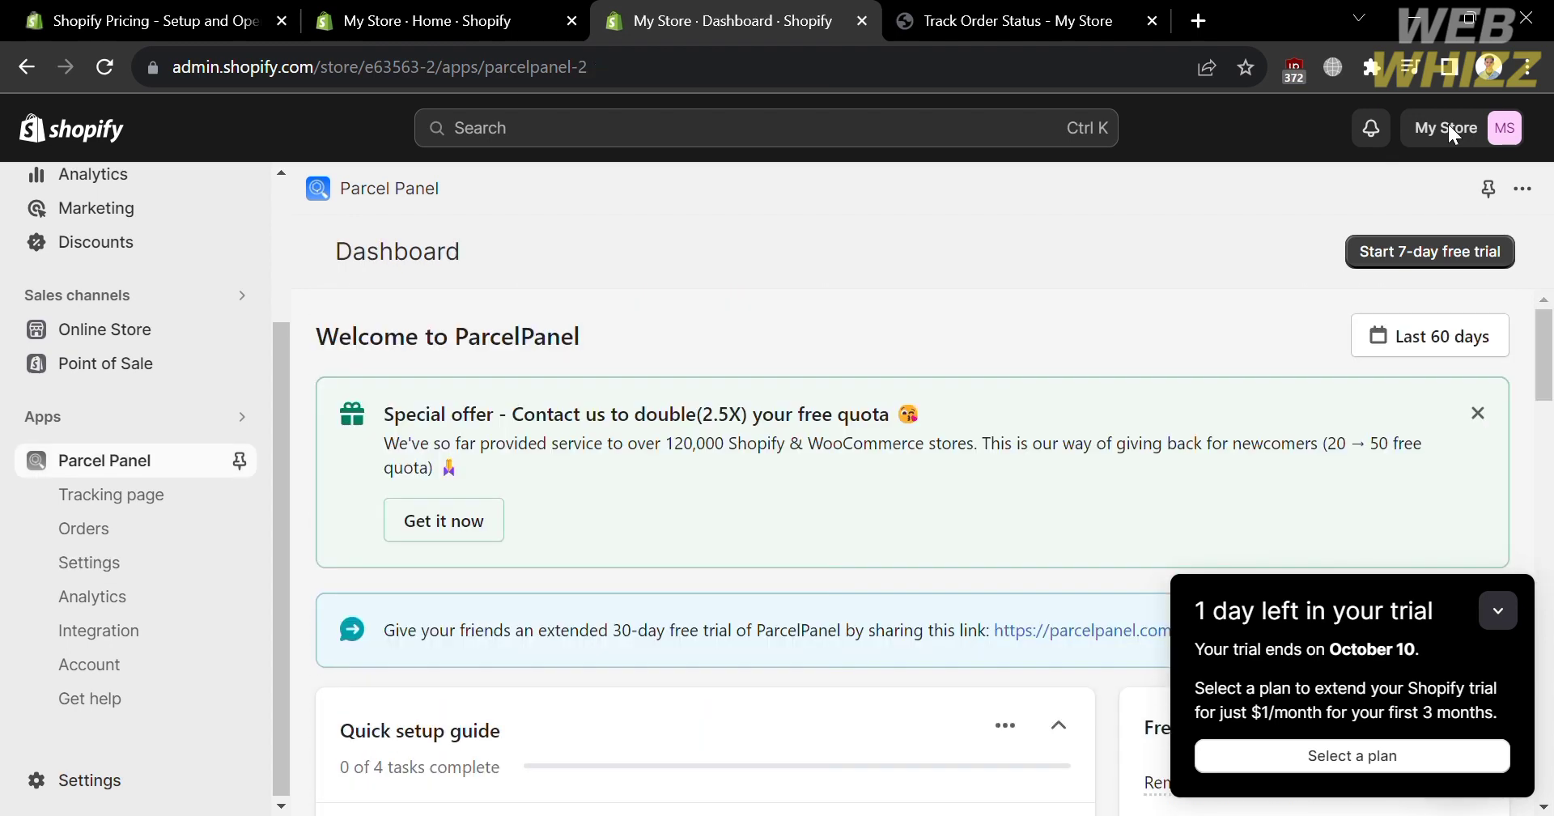